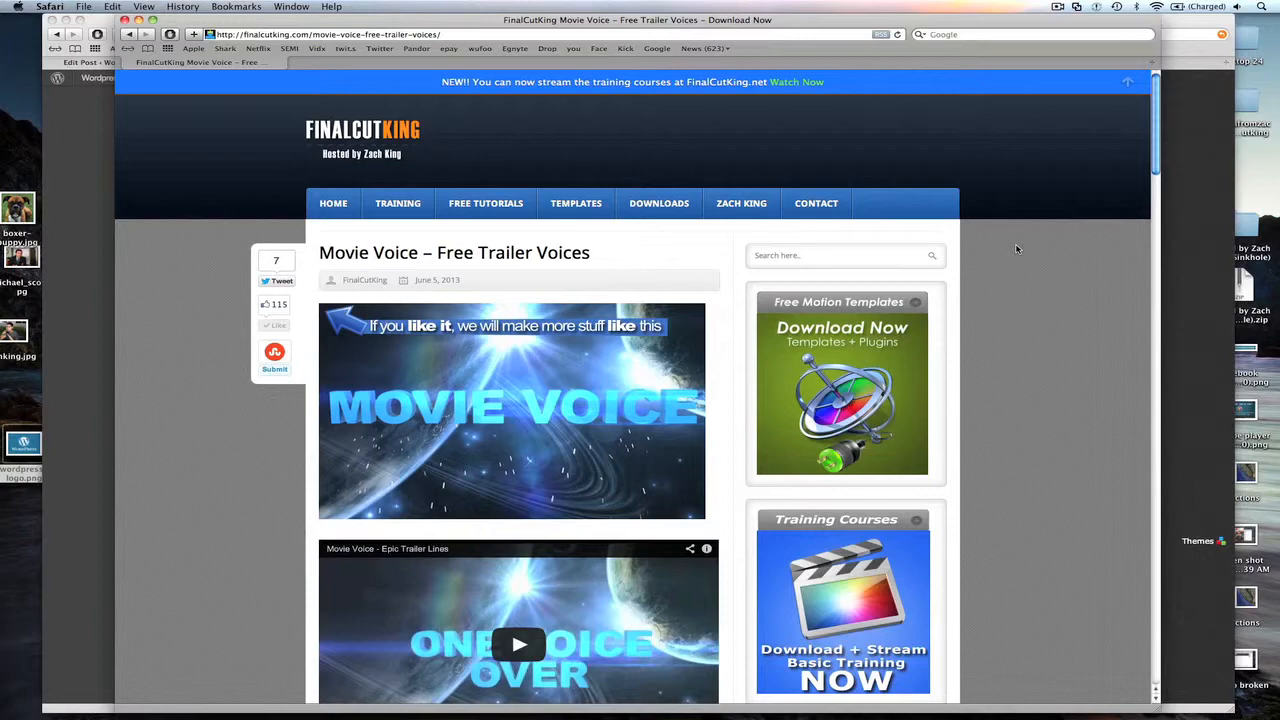
Review the Movie Voice page and try its e-mail download form
scroll(1016, 248, down, 10)
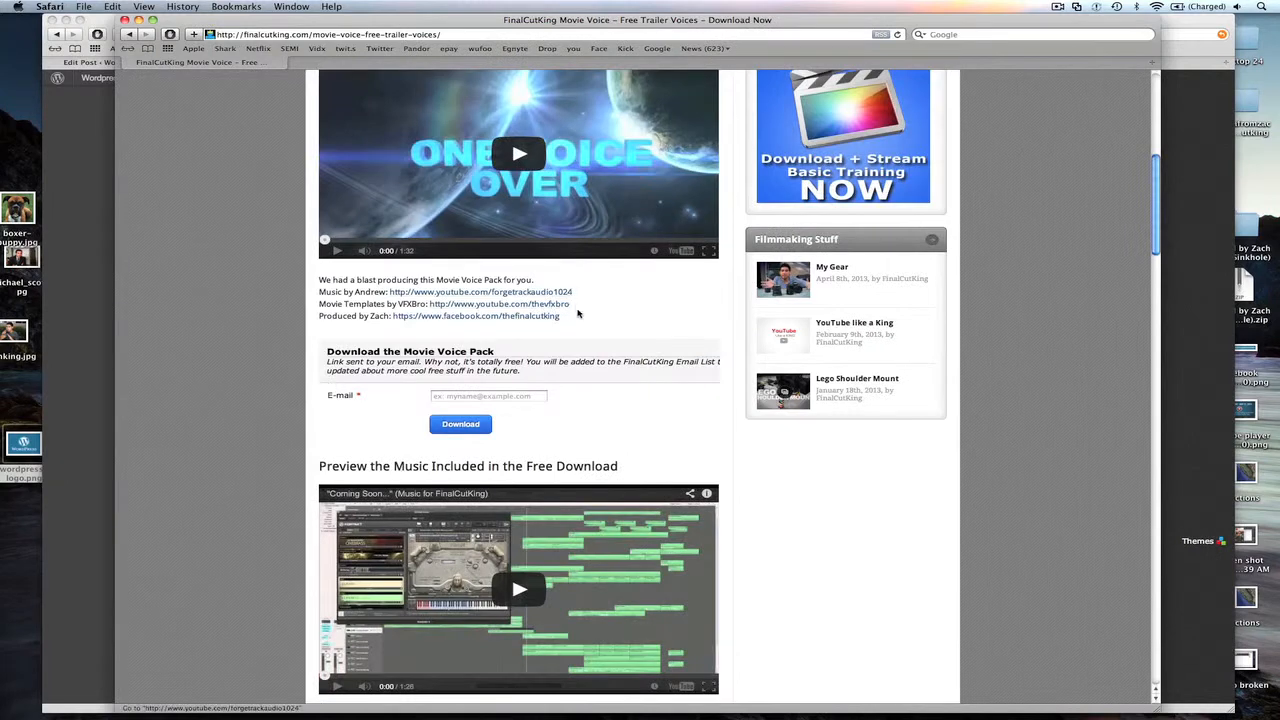
click(456, 396)
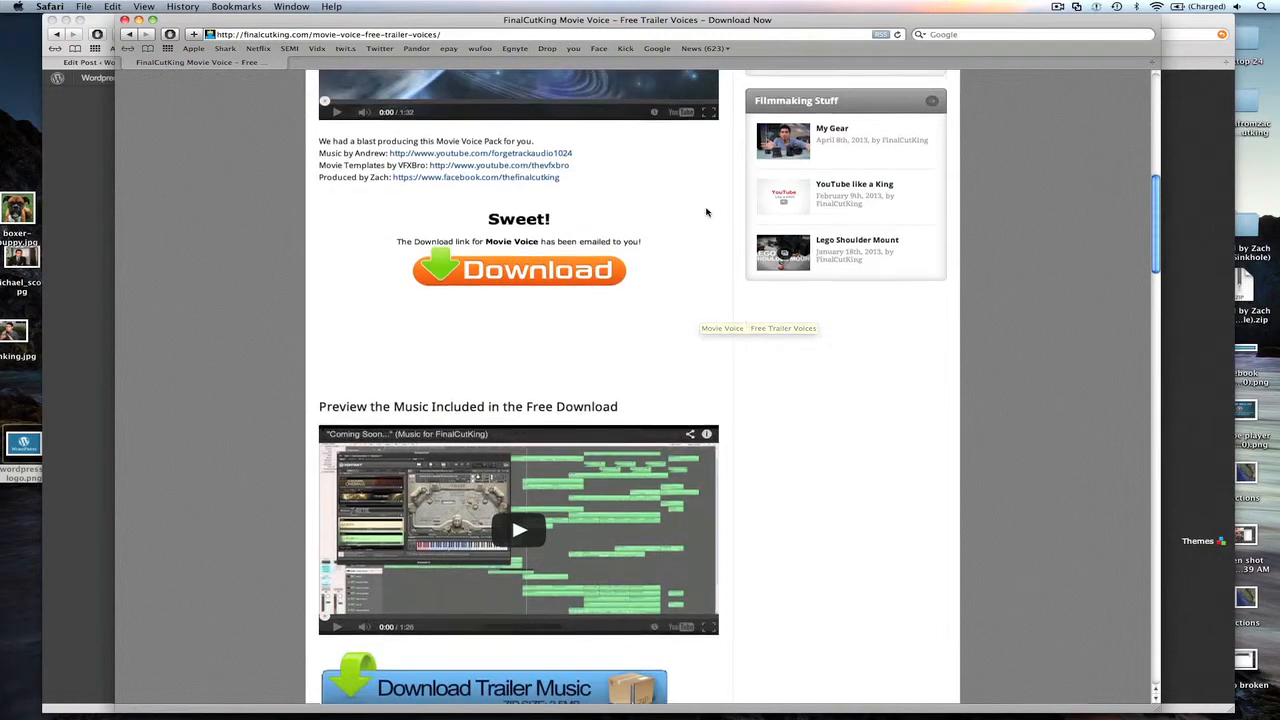
scroll(707, 220, up, 2)
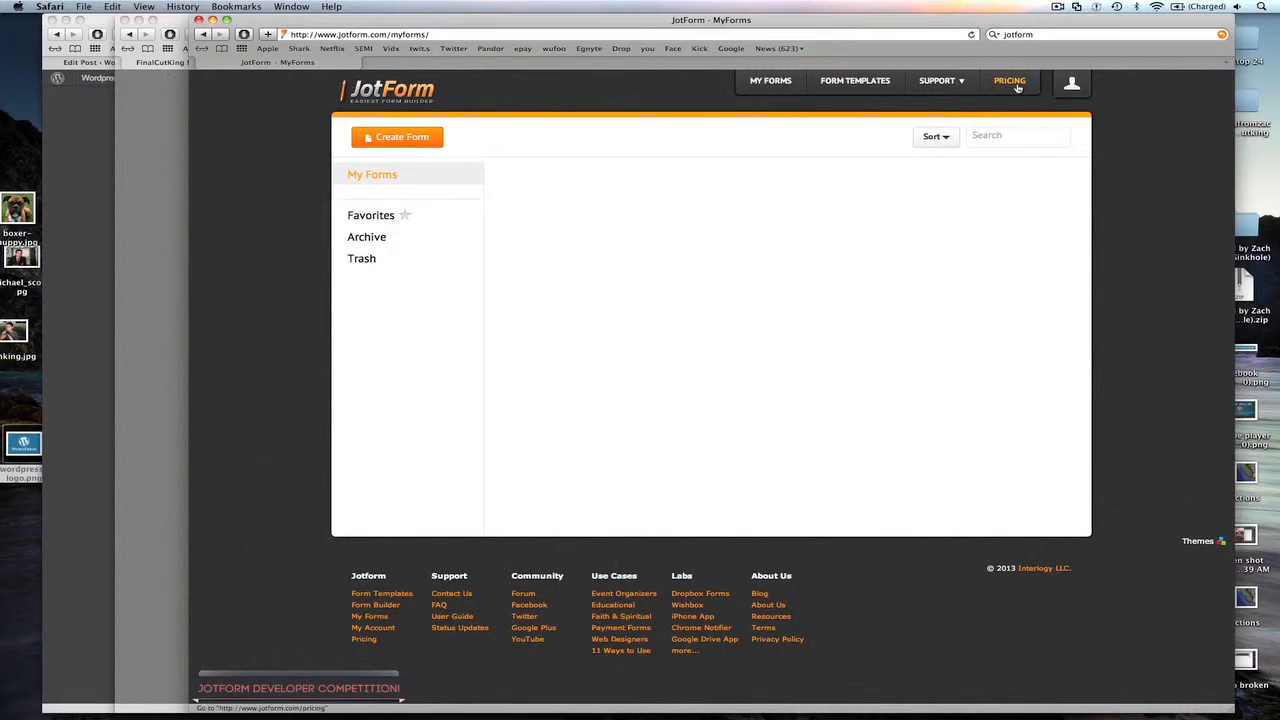
Create a new blank form in JotForm
click(424, 141)
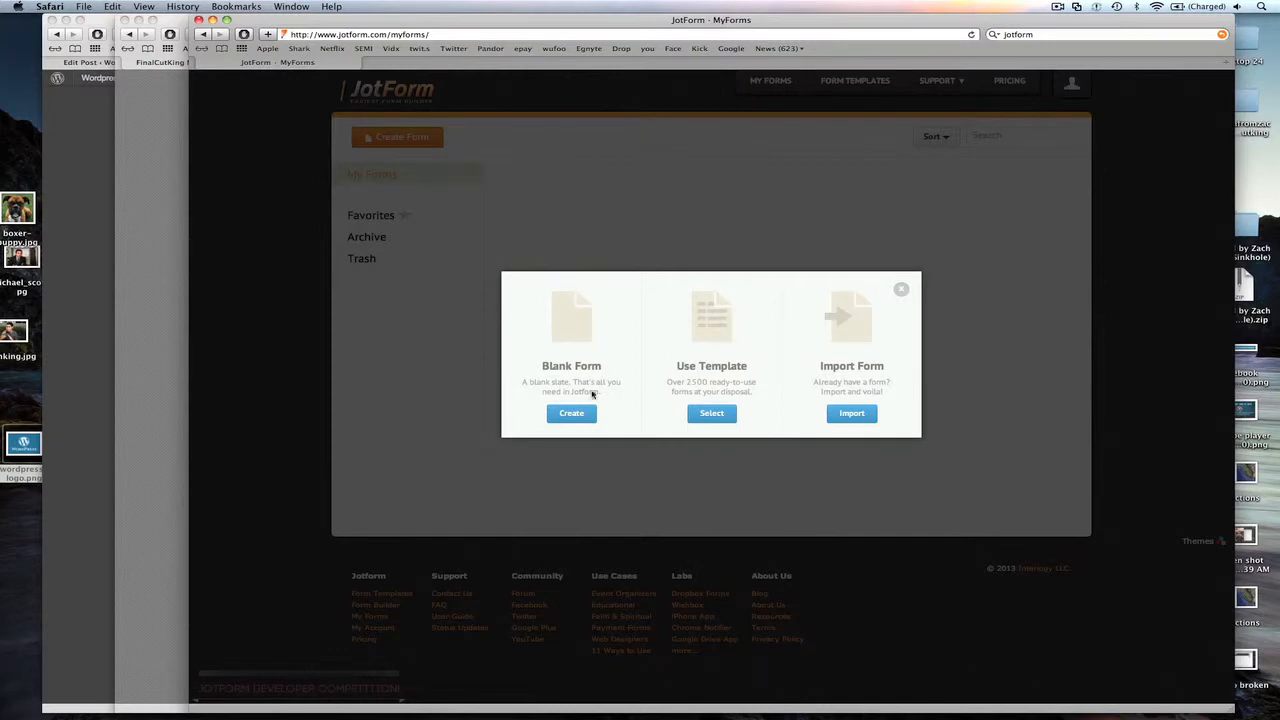
click(582, 414)
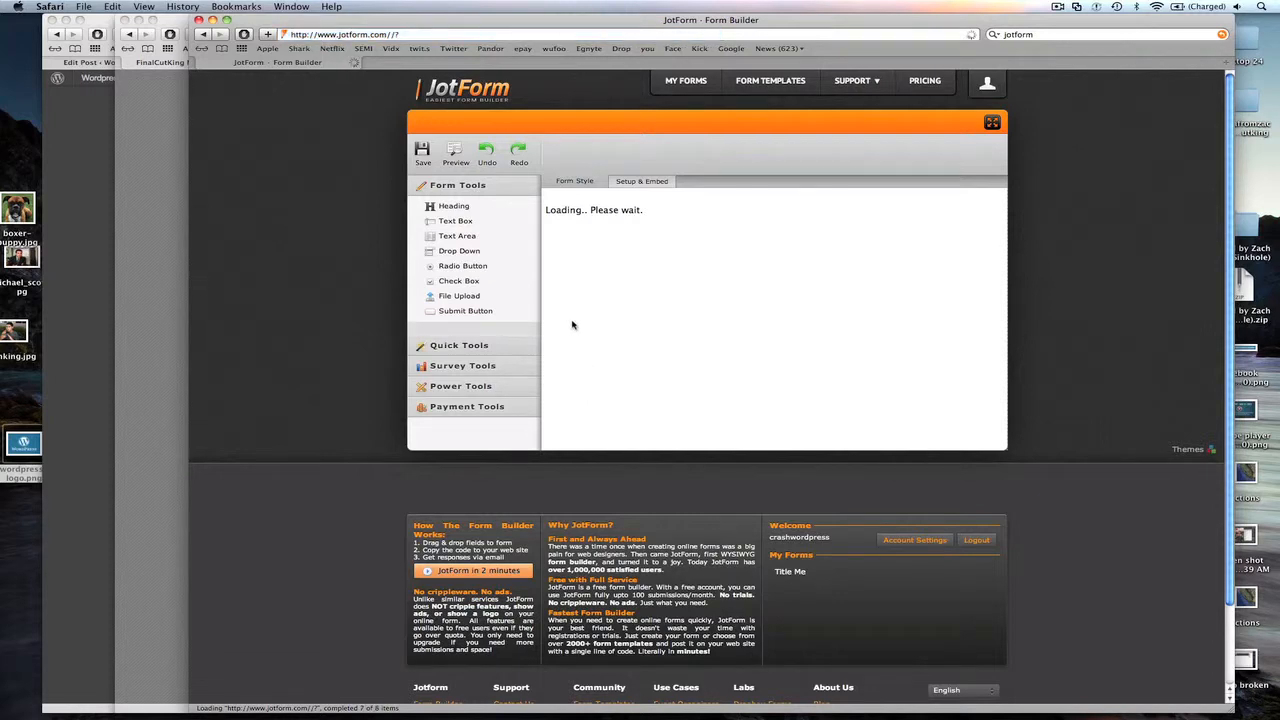
Arrange the form builder window beside the Movie Voice page so the example download form stays in view
drag(365, 23, 678, 4)
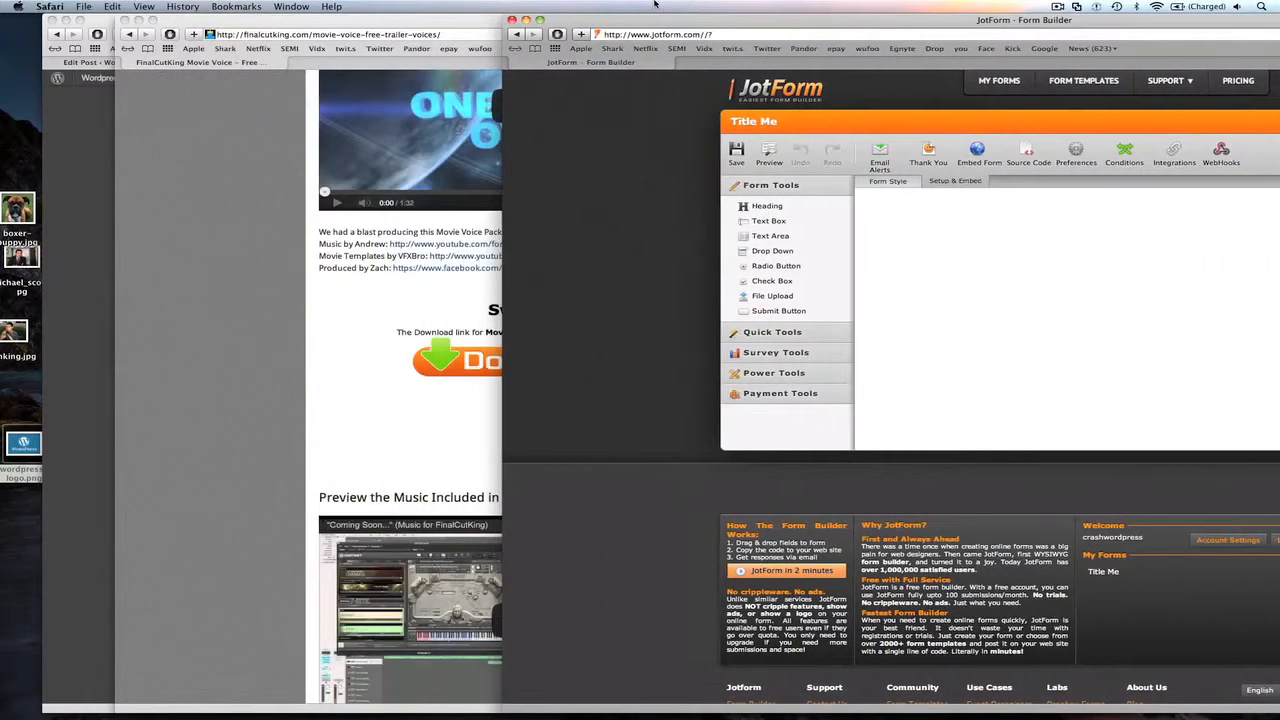
drag(437, 23, 320, 22)
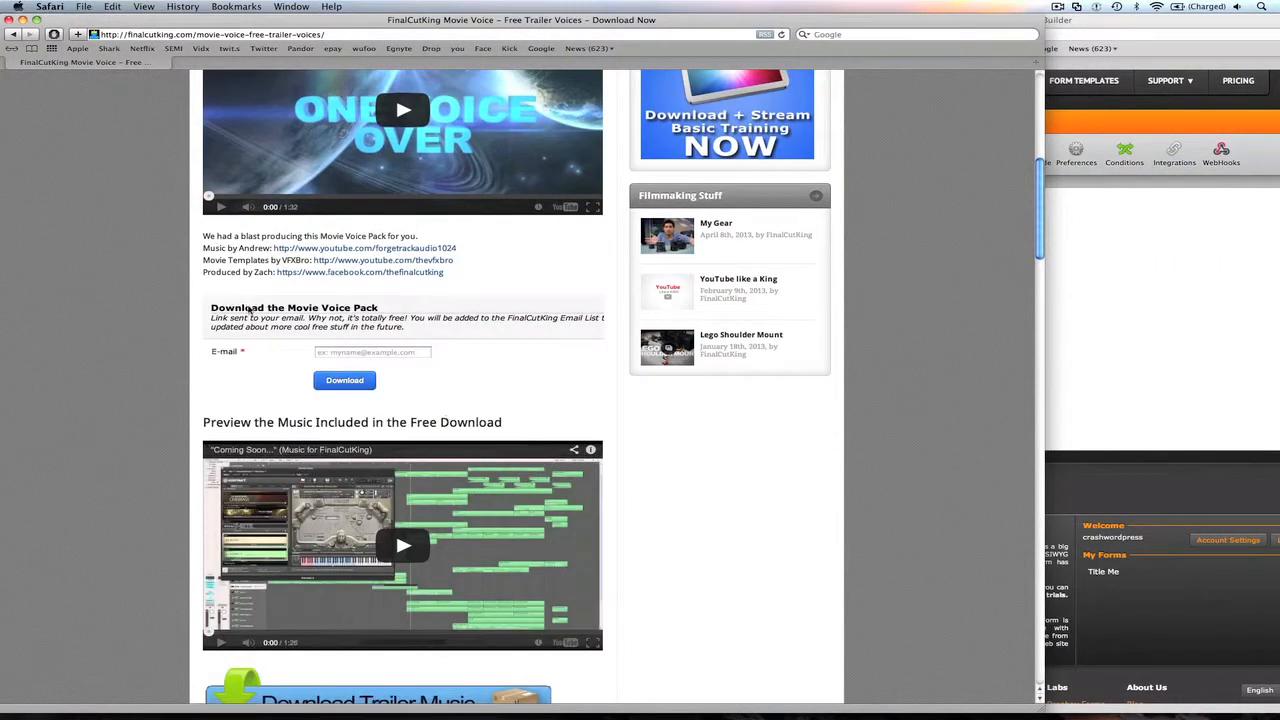
scroll(210, 310, up, 1)
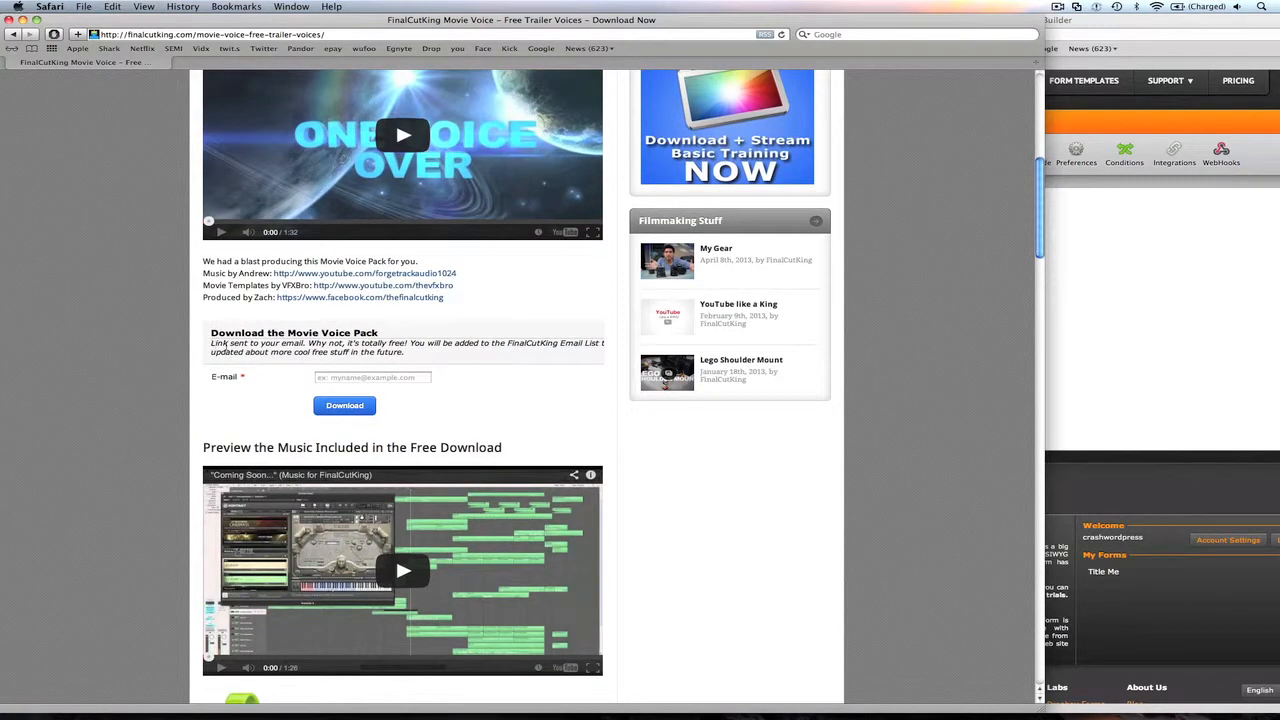
click(1188, 292)
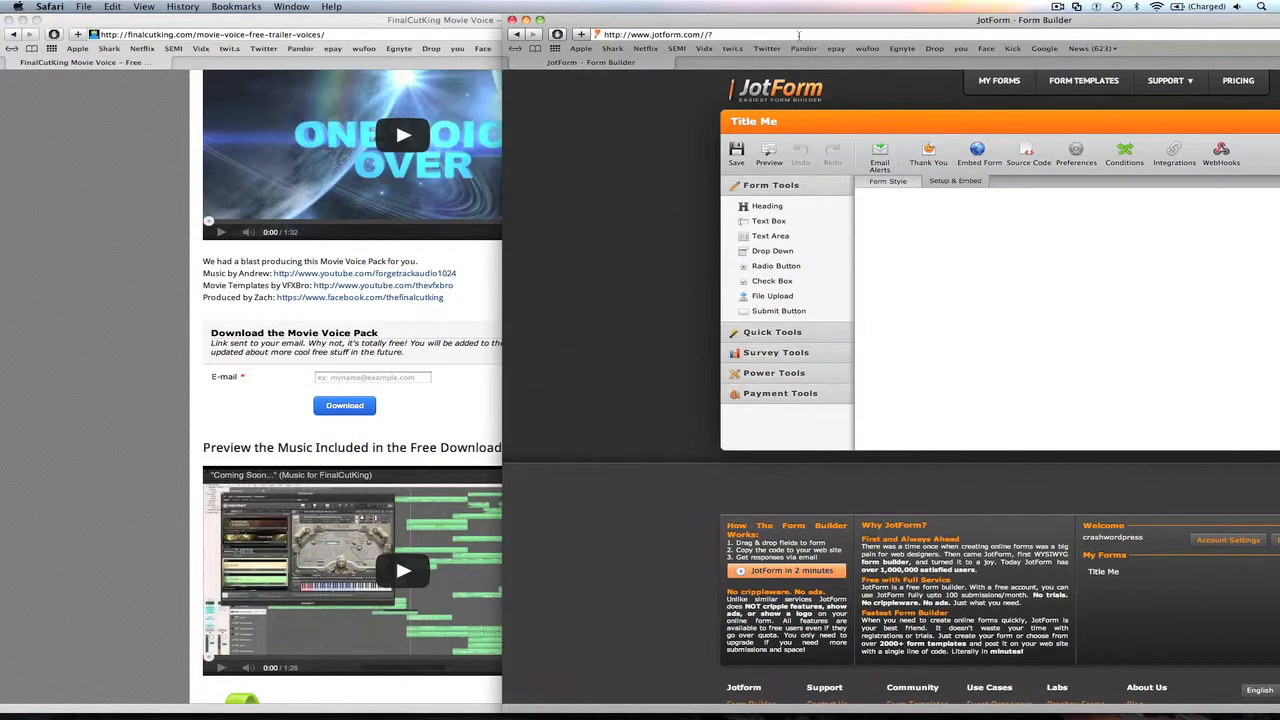
drag(790, 28, 707, 28)
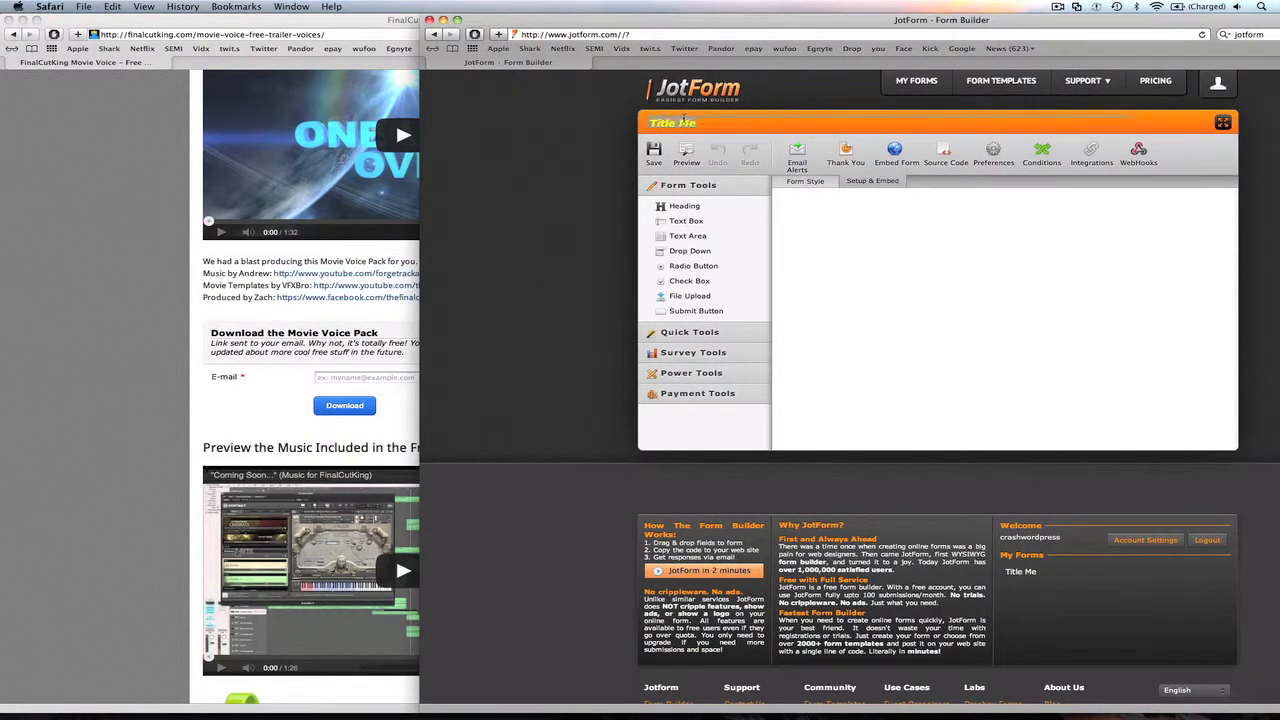
Title the new form "Movie Voice Download"
text(Movie Voice Download)
key(Return)
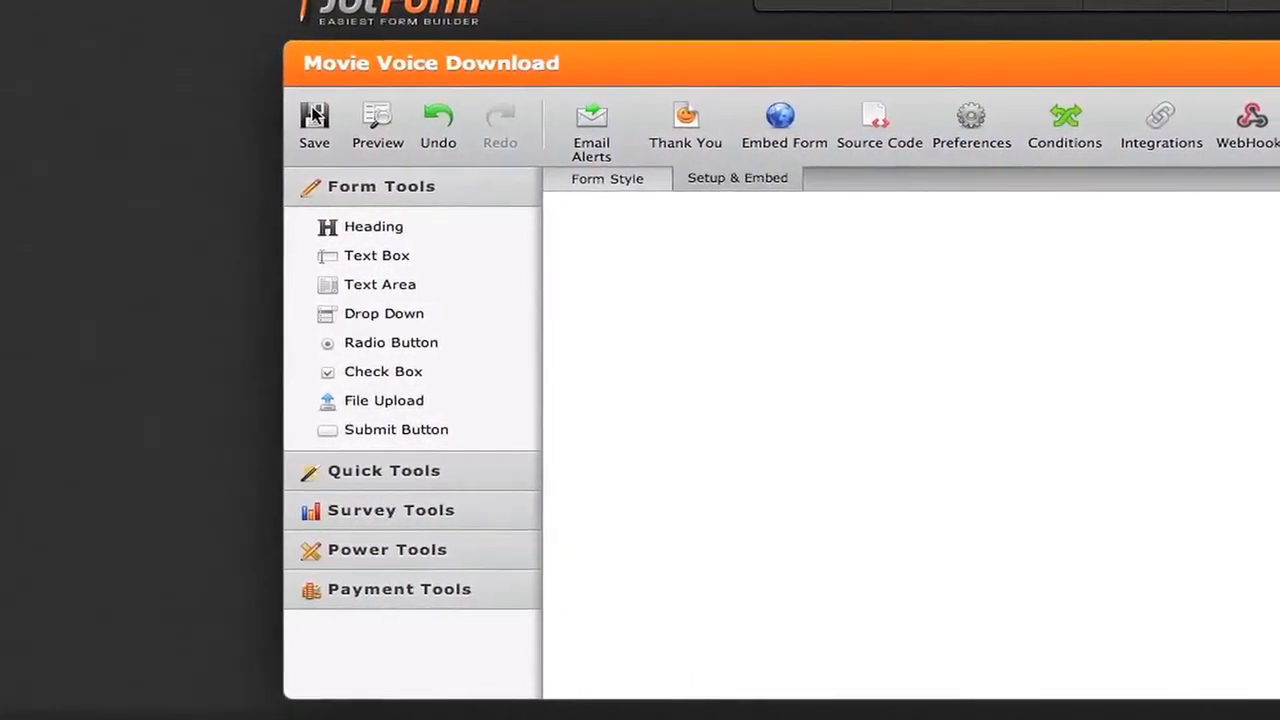
Add a heading to the form reading "Download the Movie Voice Pack!"
click(390, 227)
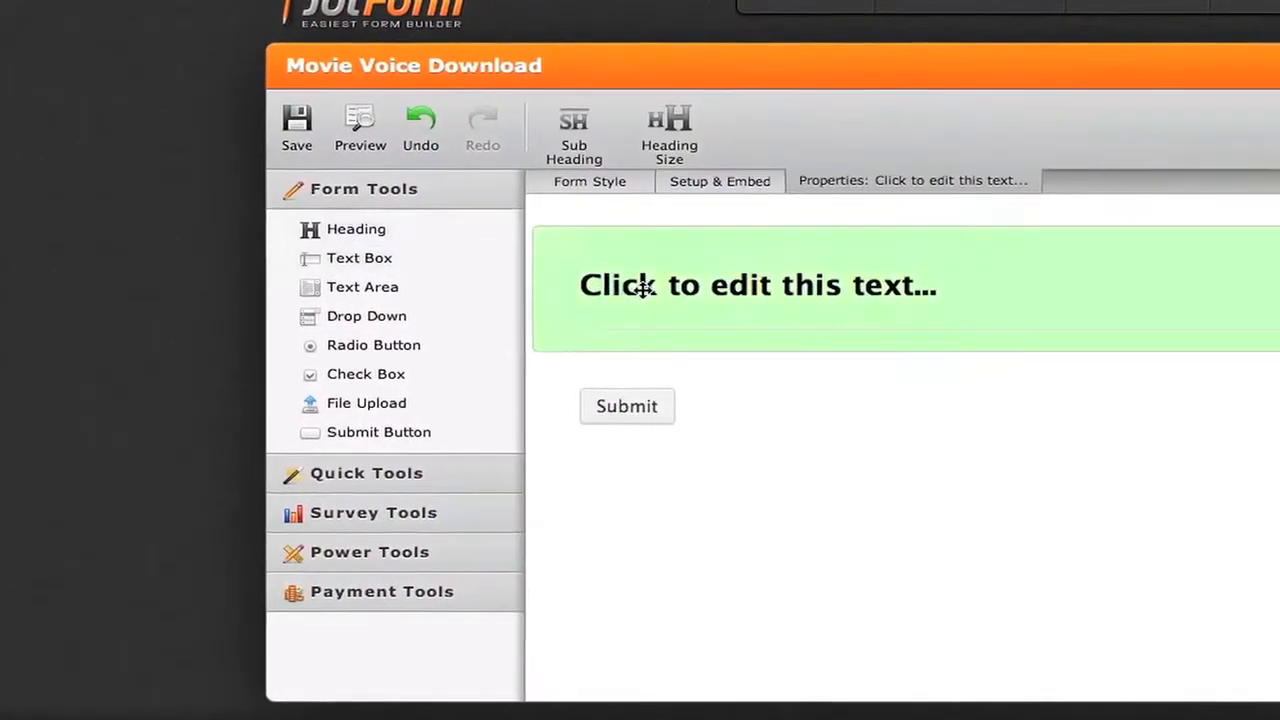
click(719, 288)
text(Download th)
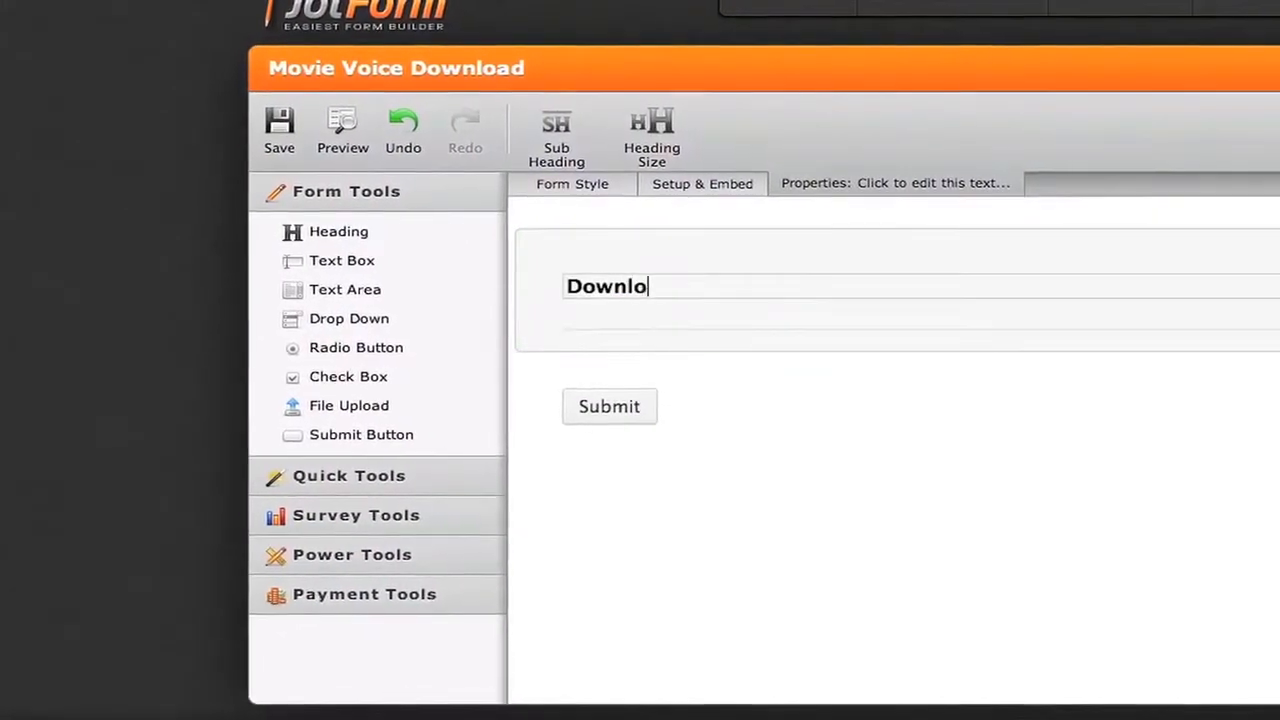
text(e Movie Voice )
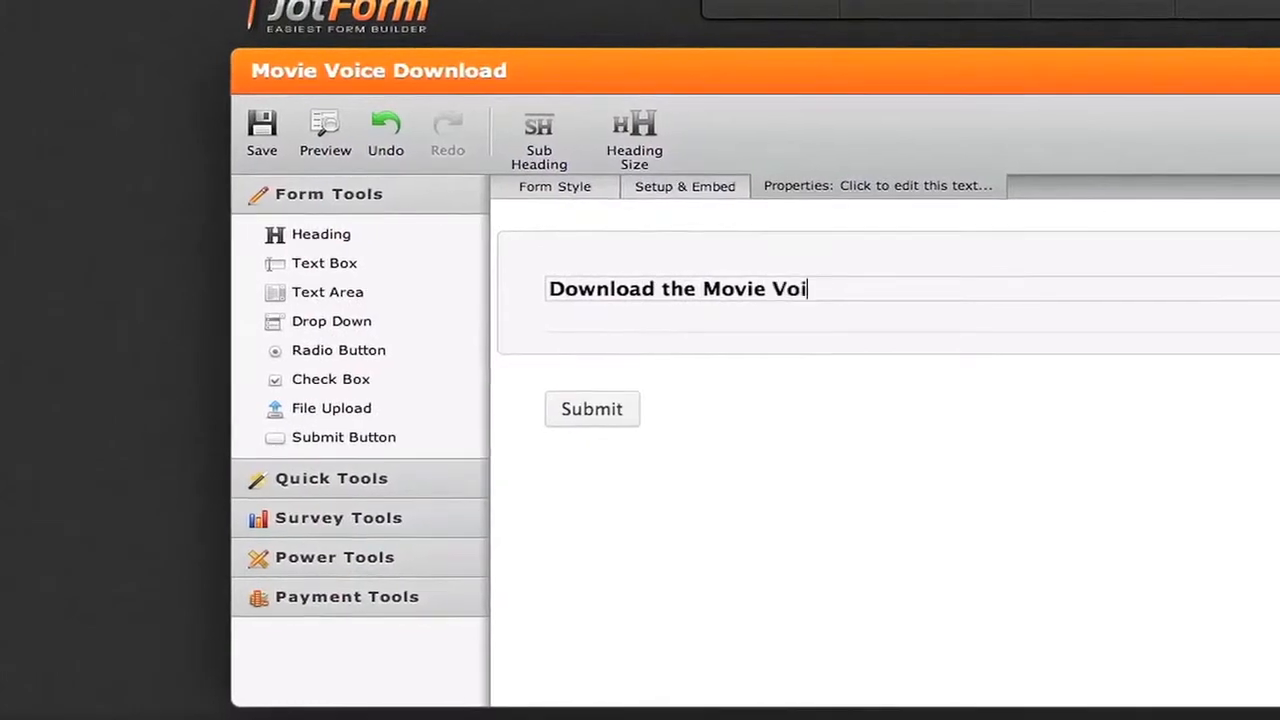
text(Pack!)
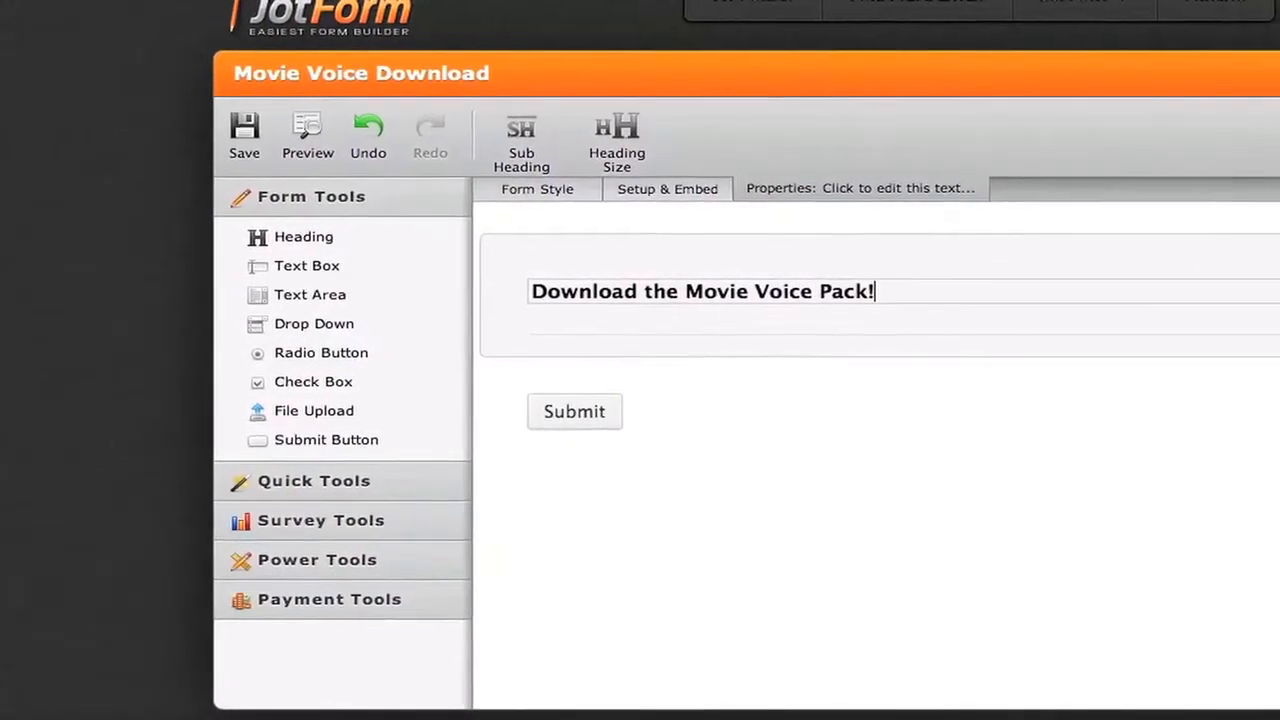
Give the heading the sub heading "It's totally free!" and choose a heading size
click(517, 140)
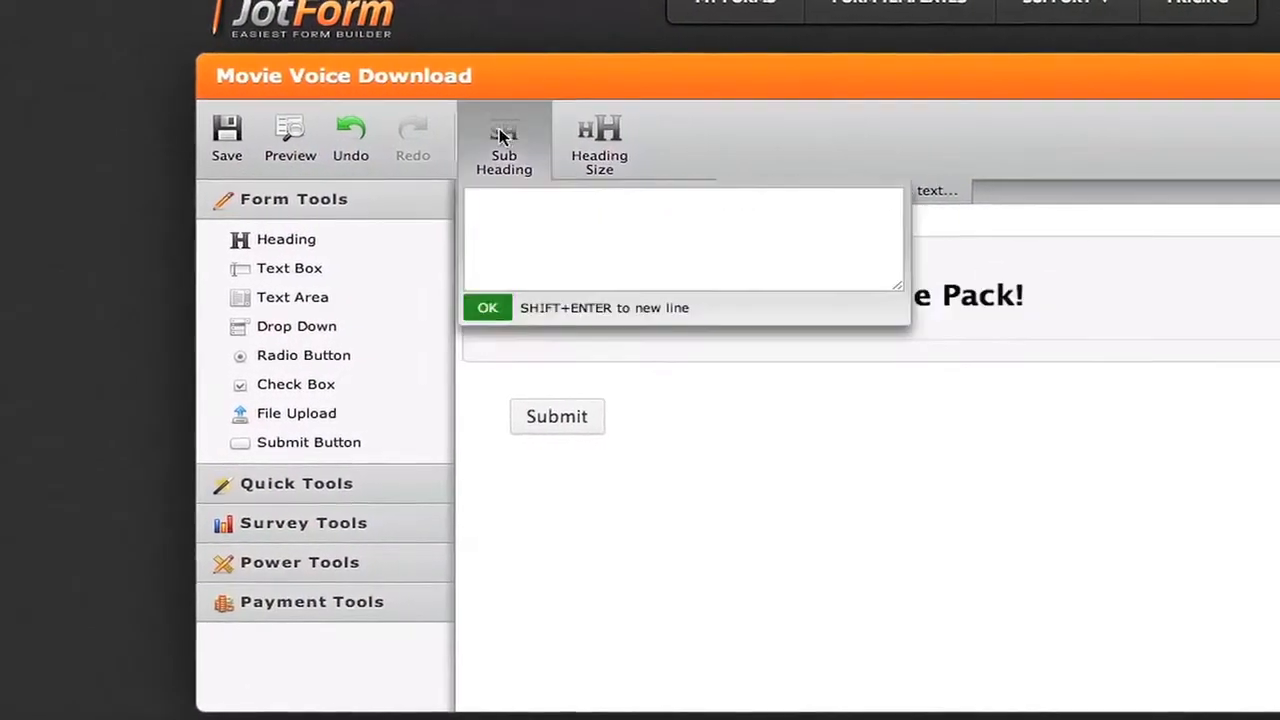
text(It's totally )
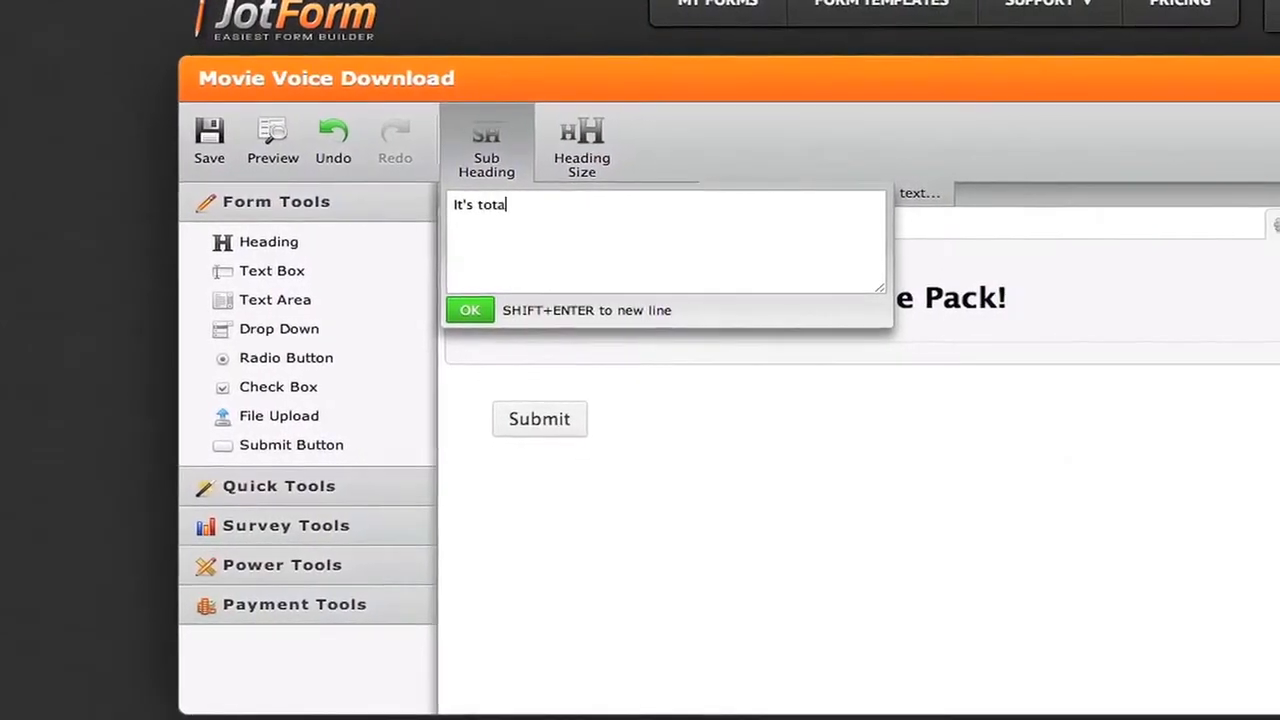
text(free!)
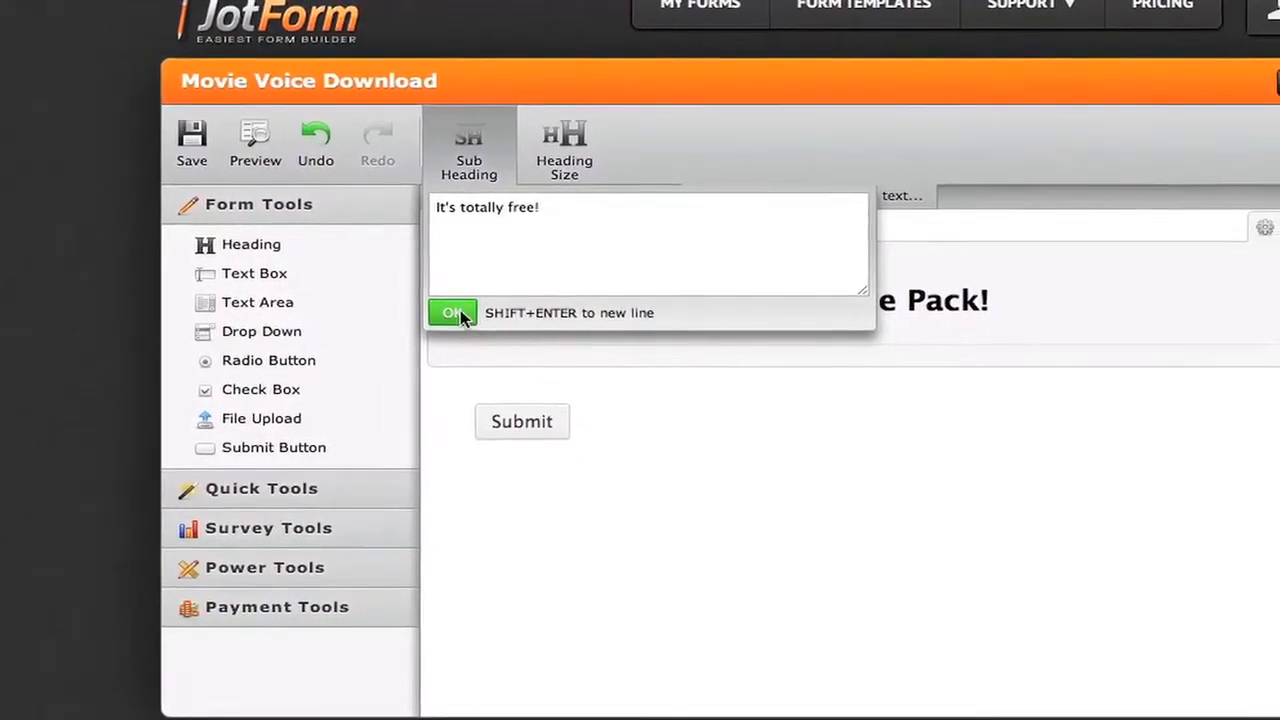
click(466, 311)
click(530, 298)
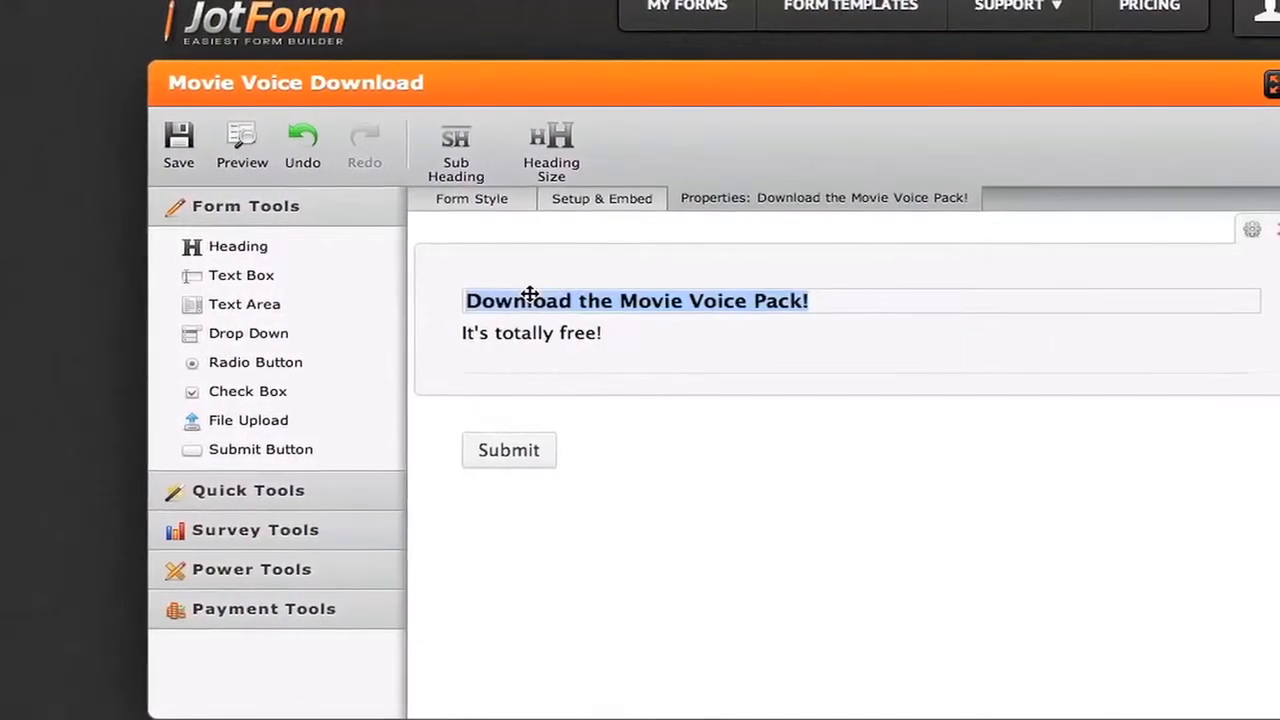
click(561, 165)
click(548, 272)
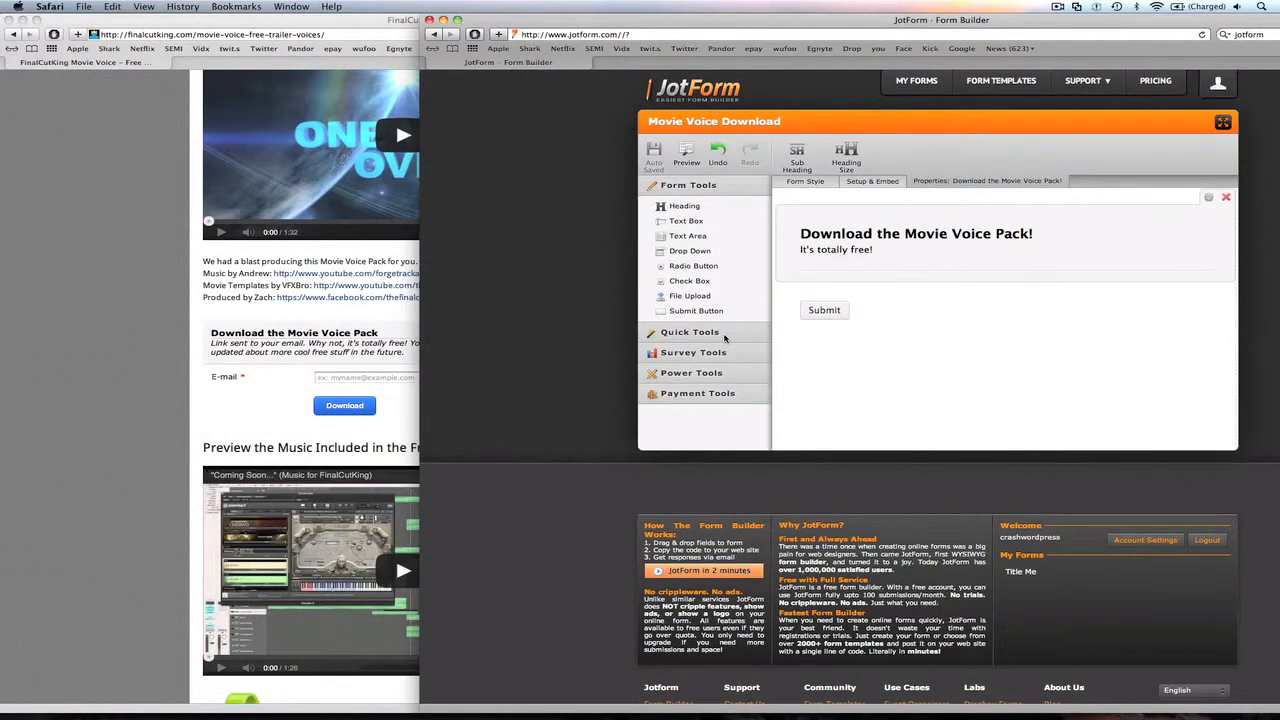
Add an E-mail field below the heading and make it required
click(690, 332)
click(685, 242)
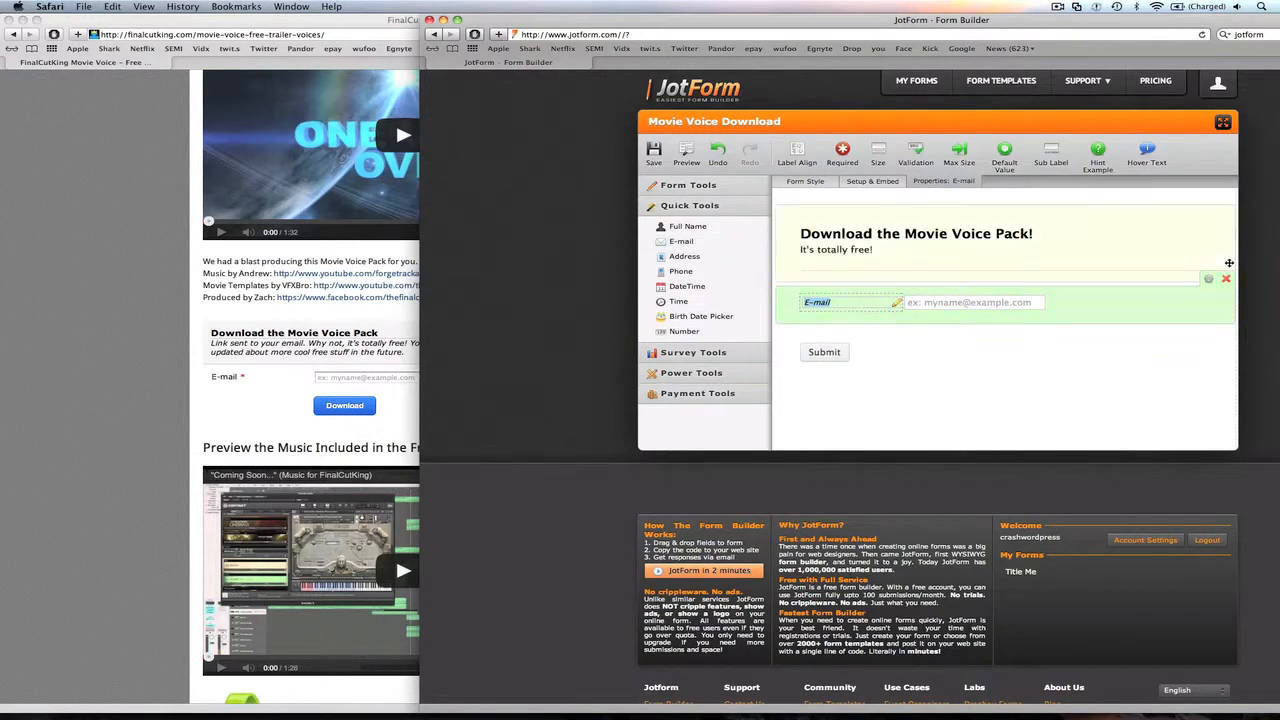
click(1208, 279)
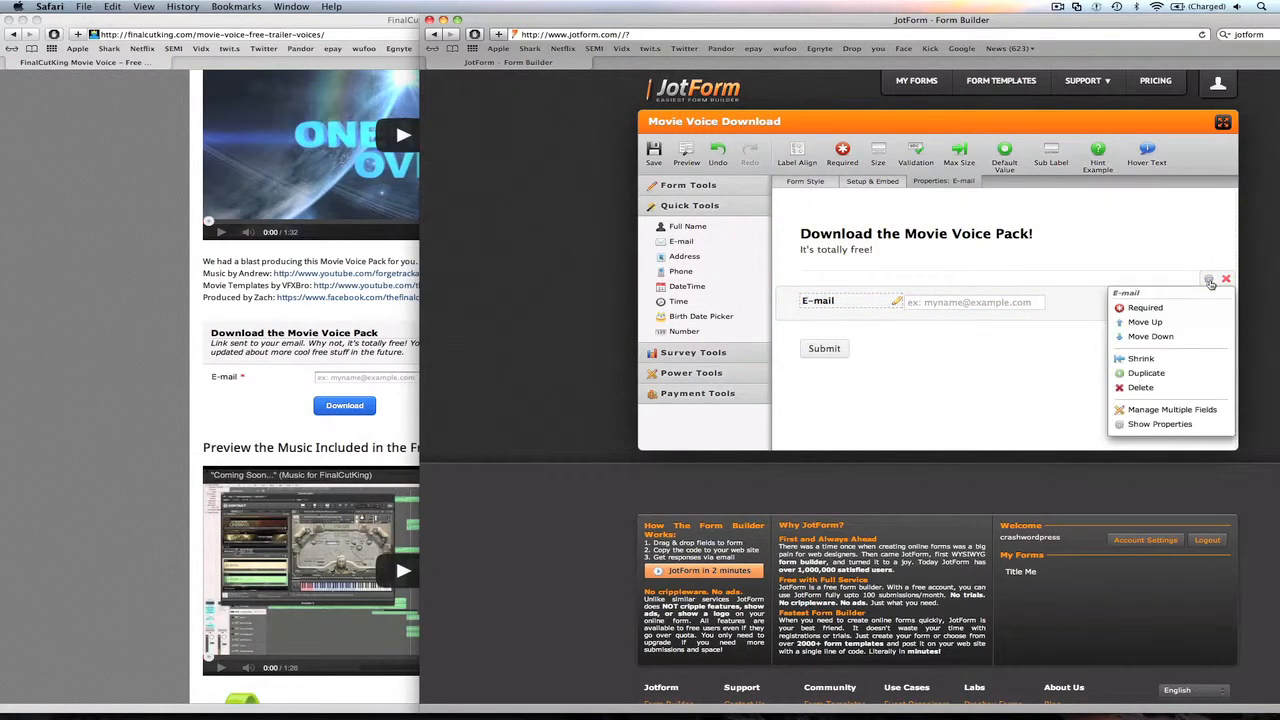
click(1146, 308)
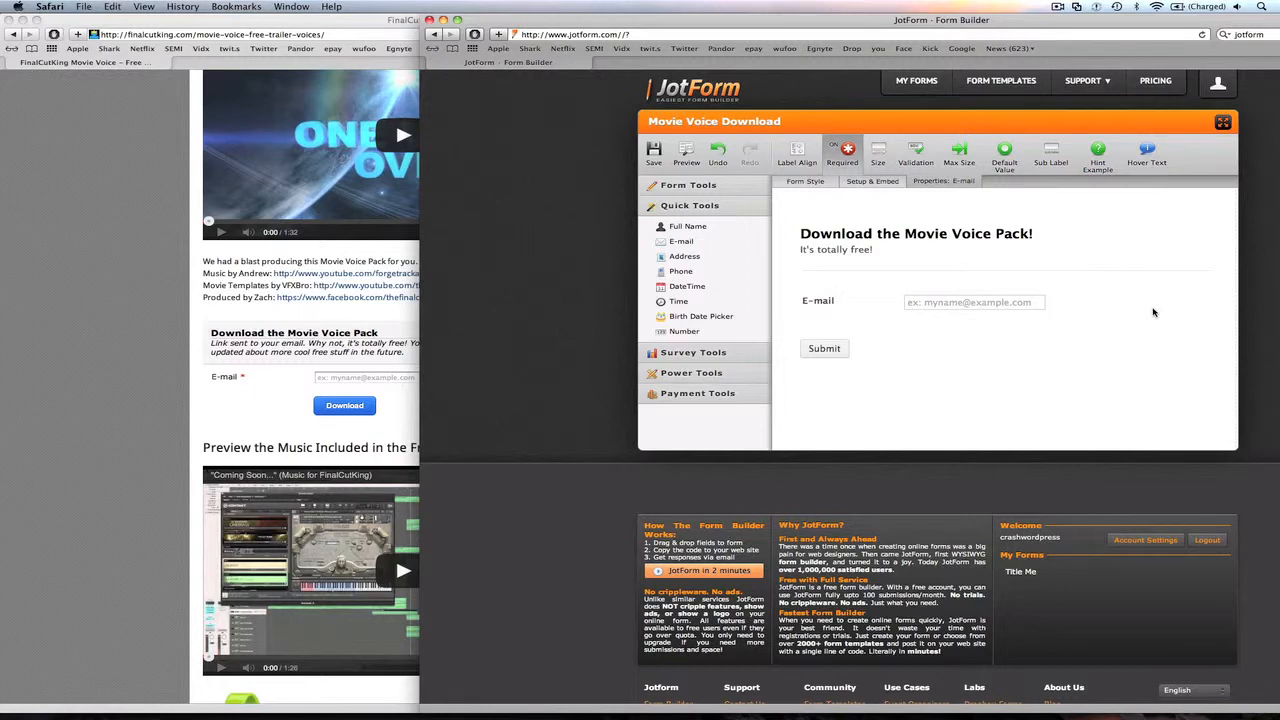
Replace the name part of the E-mail field's hint example with a custom sample name in its properties
click(916, 303)
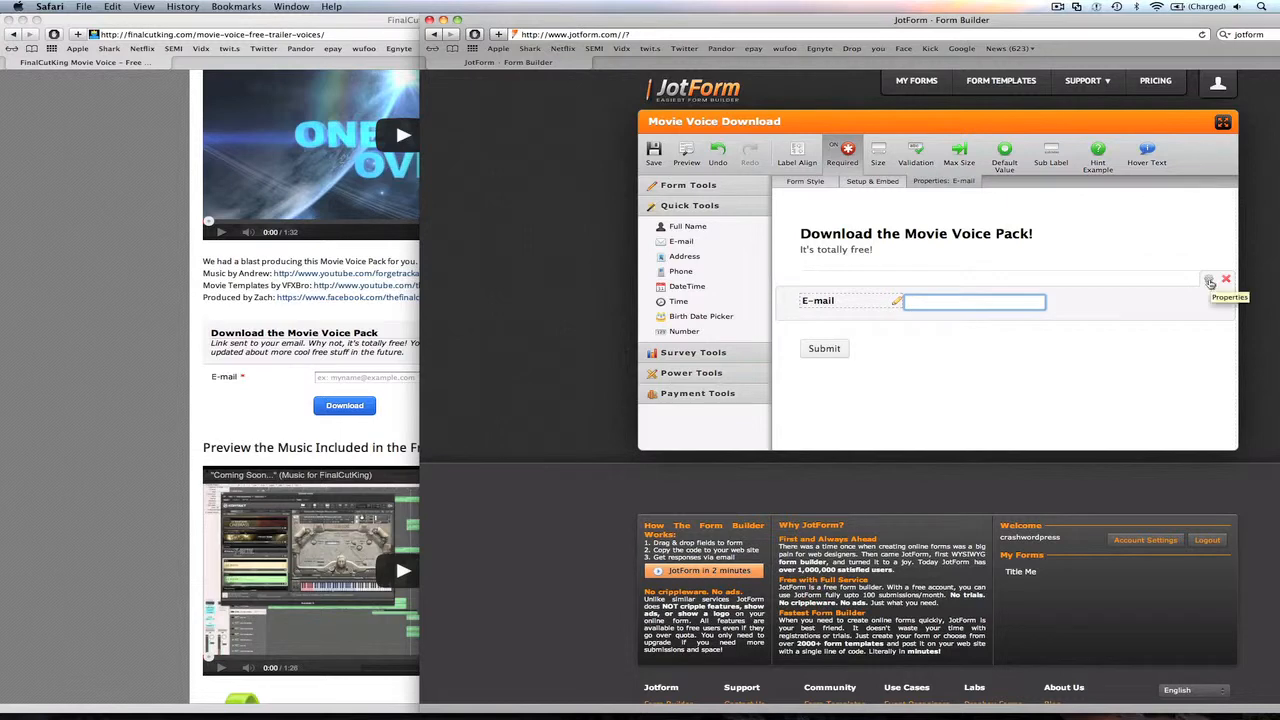
click(1209, 281)
click(1156, 428)
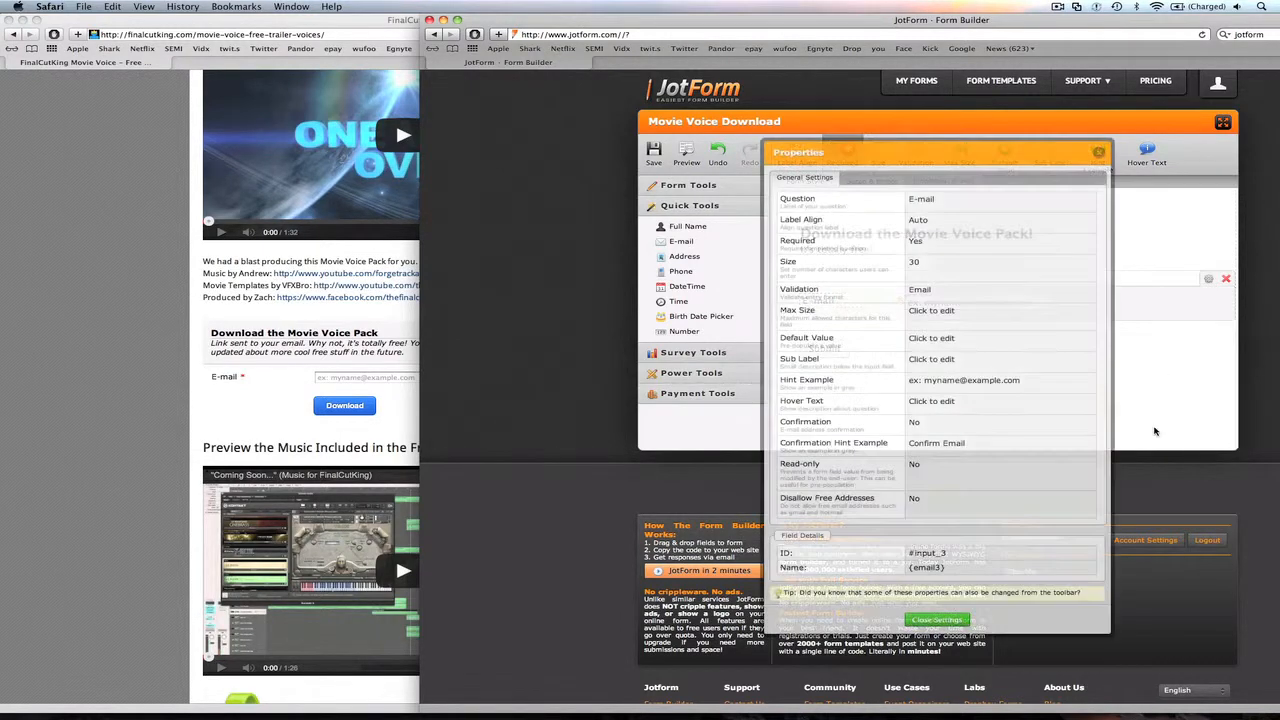
click(1024, 385)
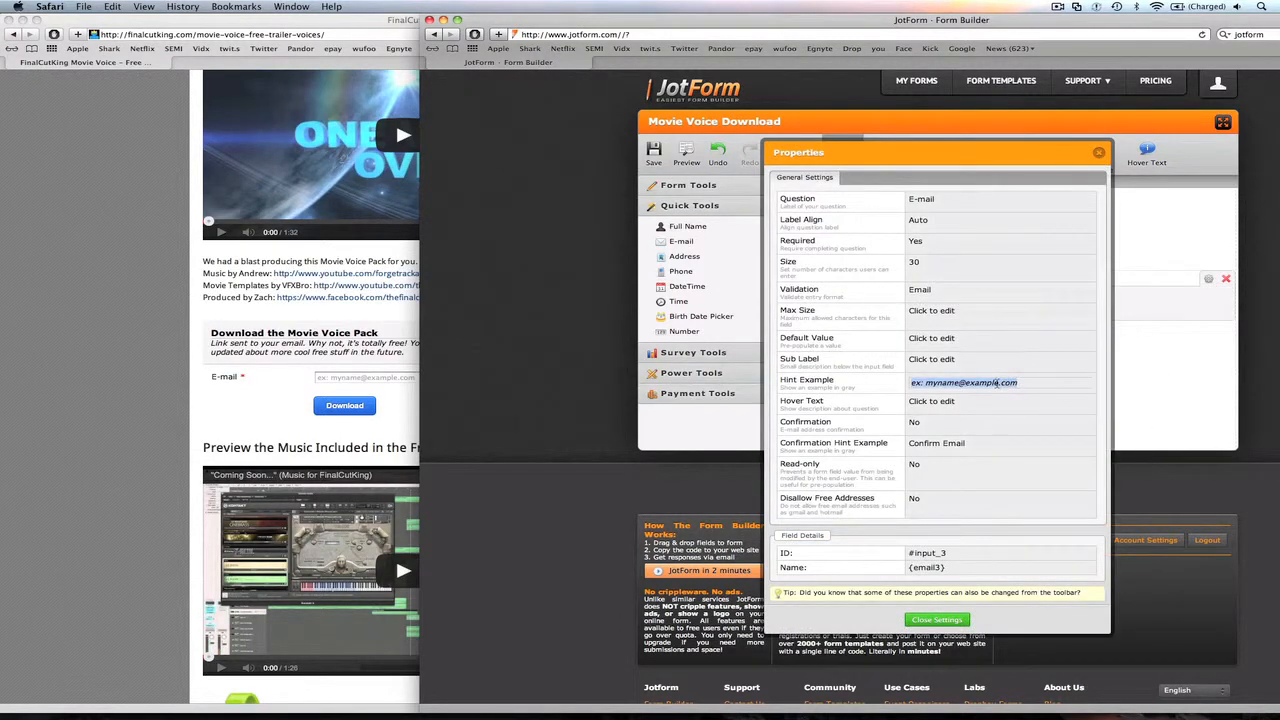
double_click(936, 384)
text(zachsemail)
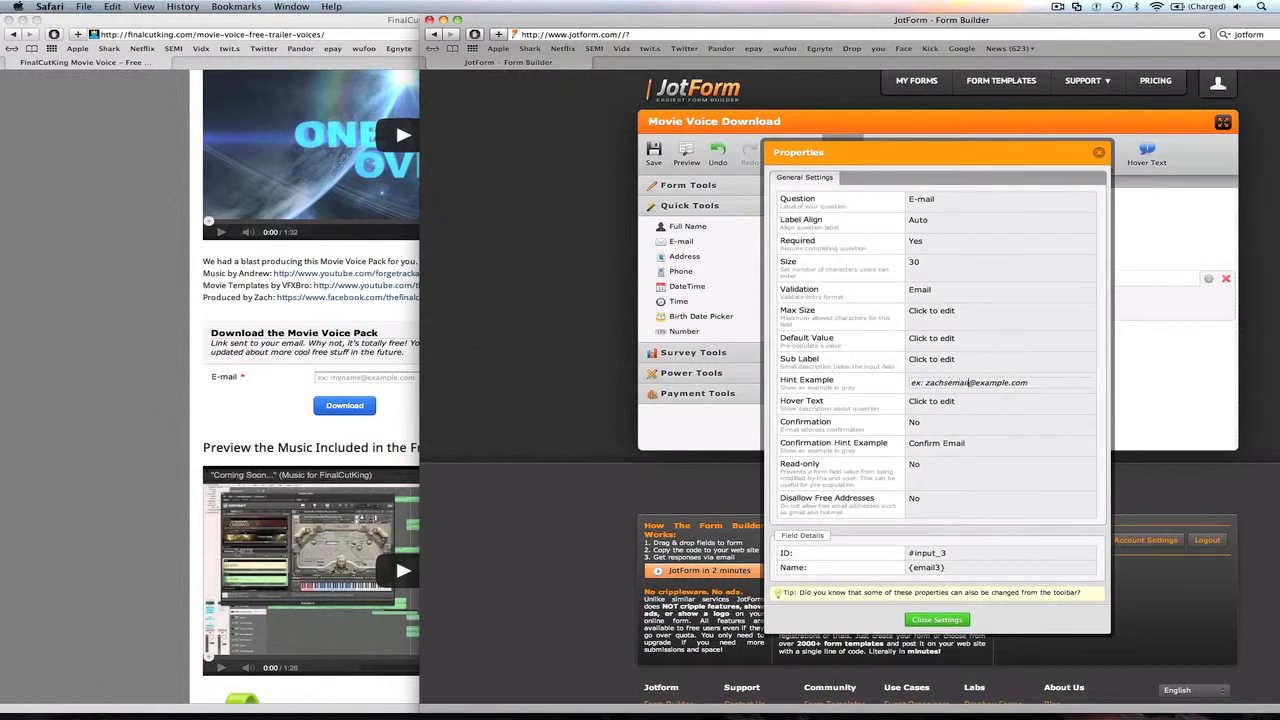
click(935, 621)
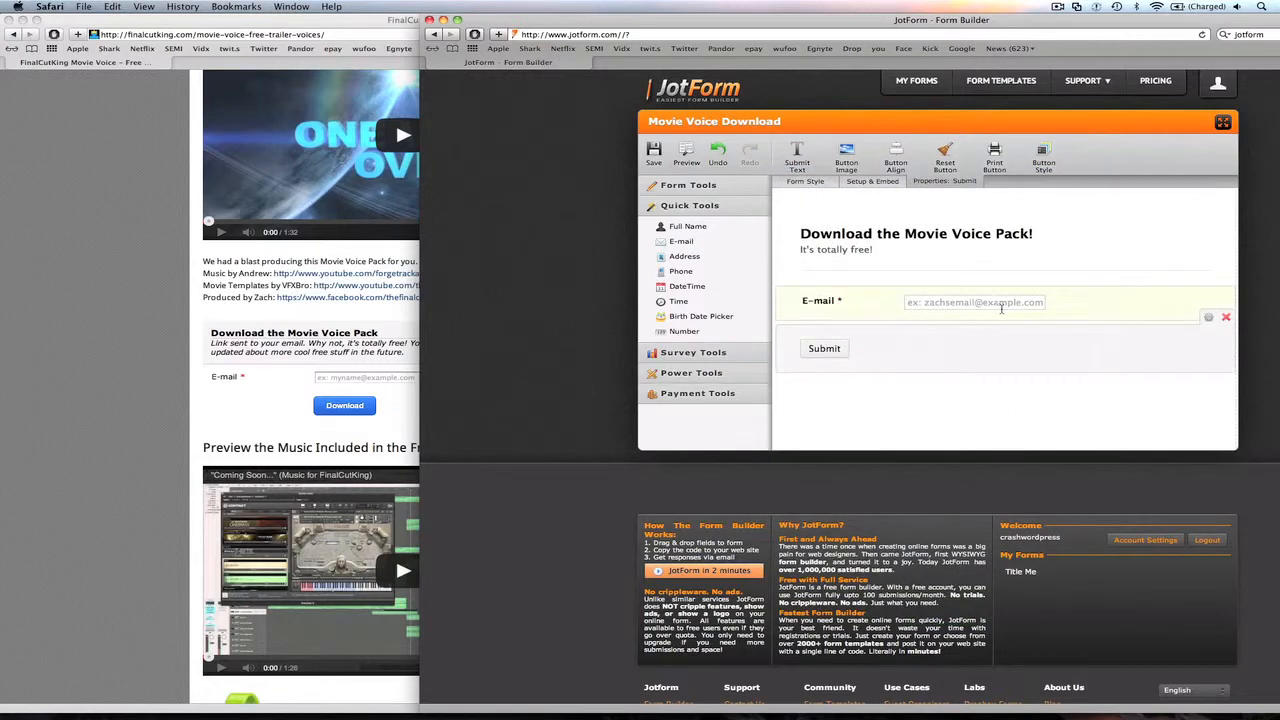
Apply the Simple Blue style from the Button Gallery to the Submit button
click(891, 301)
click(822, 352)
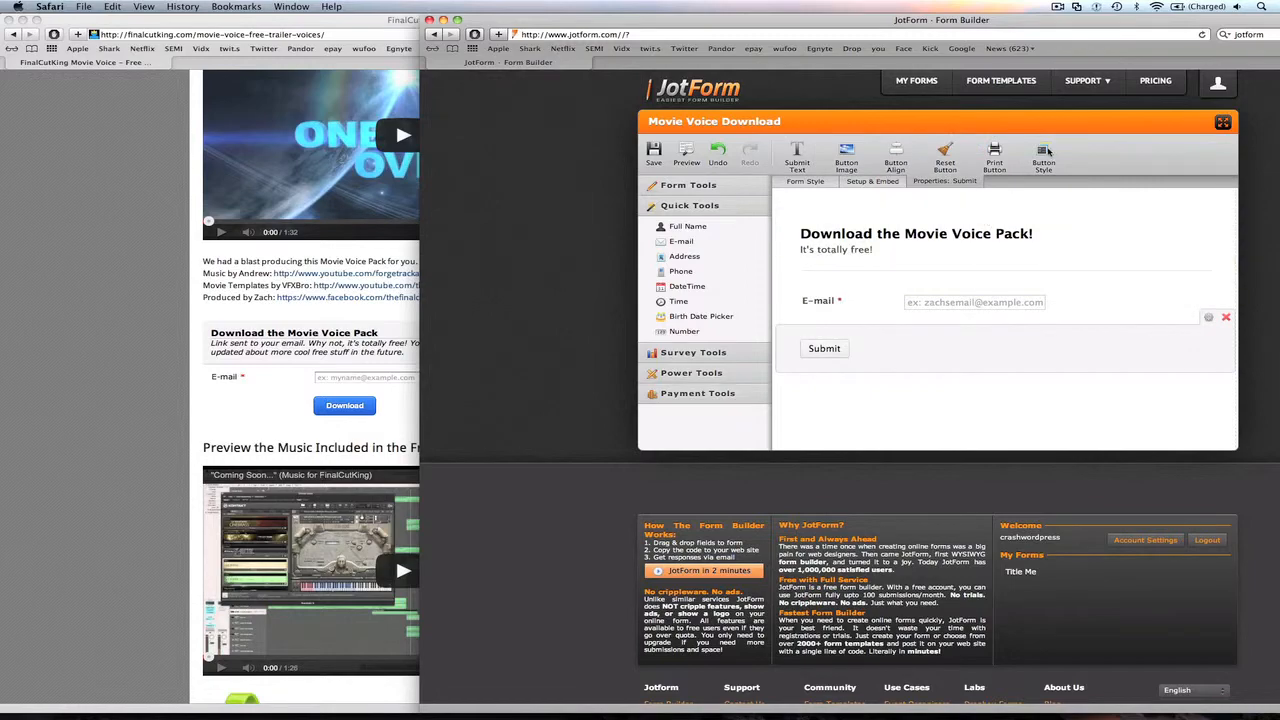
click(1045, 155)
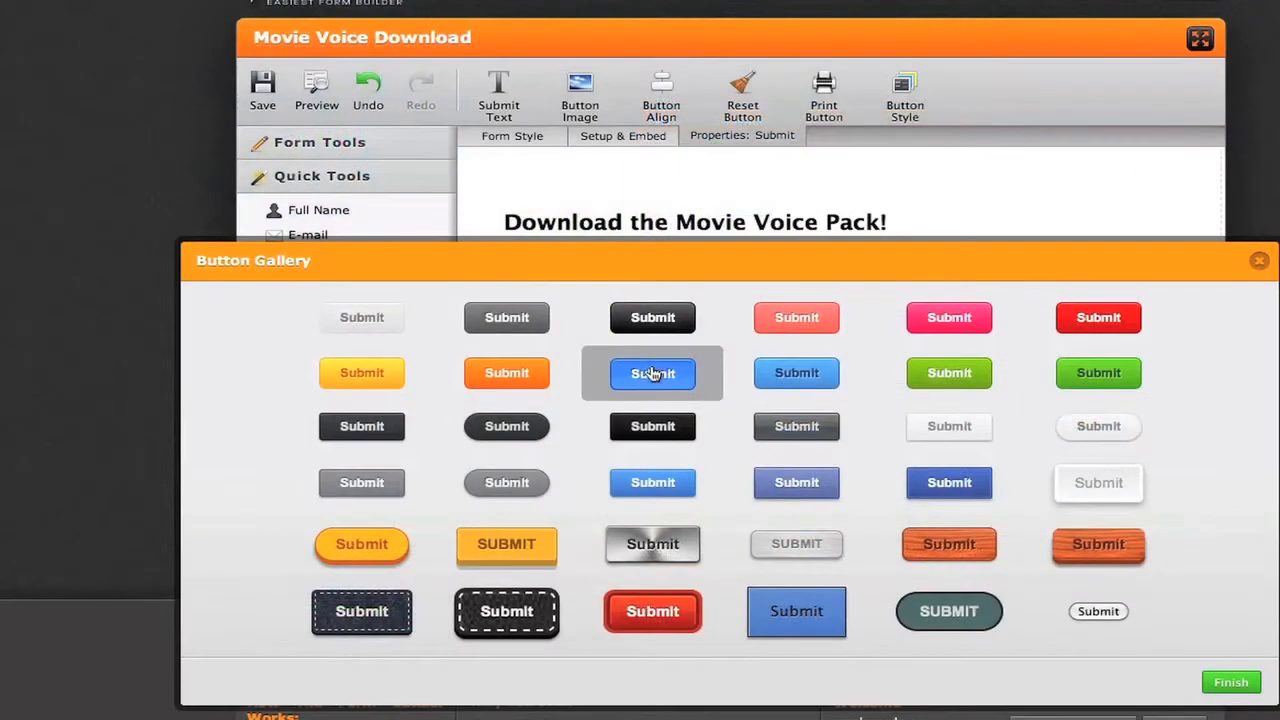
click(652, 373)
click(1230, 682)
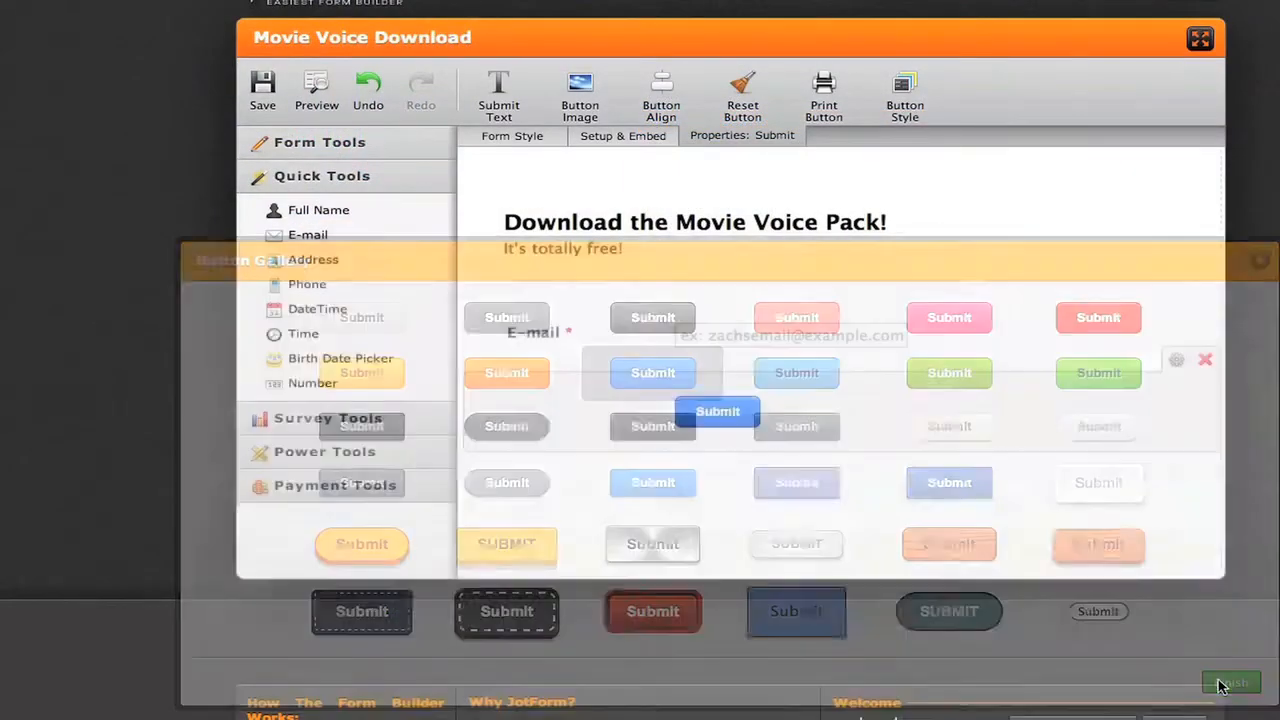
Set the Submit button's text to "Download Free!" in its properties and save the form
click(732, 410)
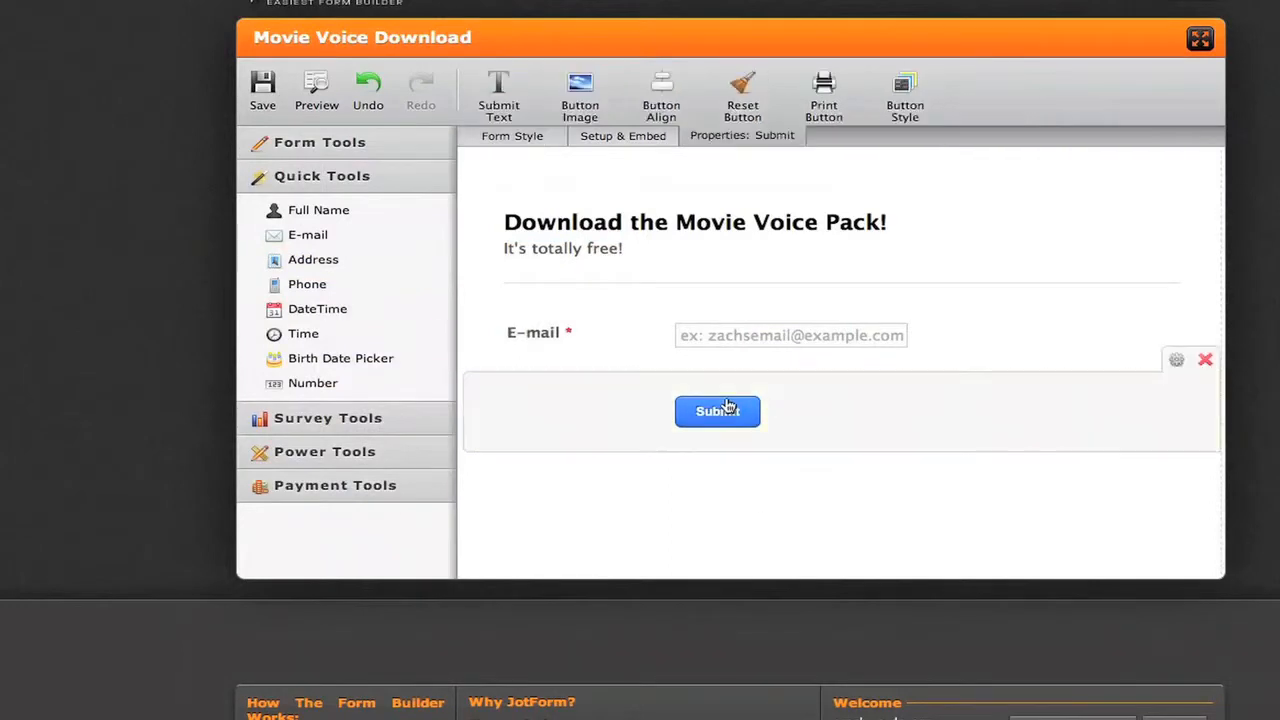
click(1181, 362)
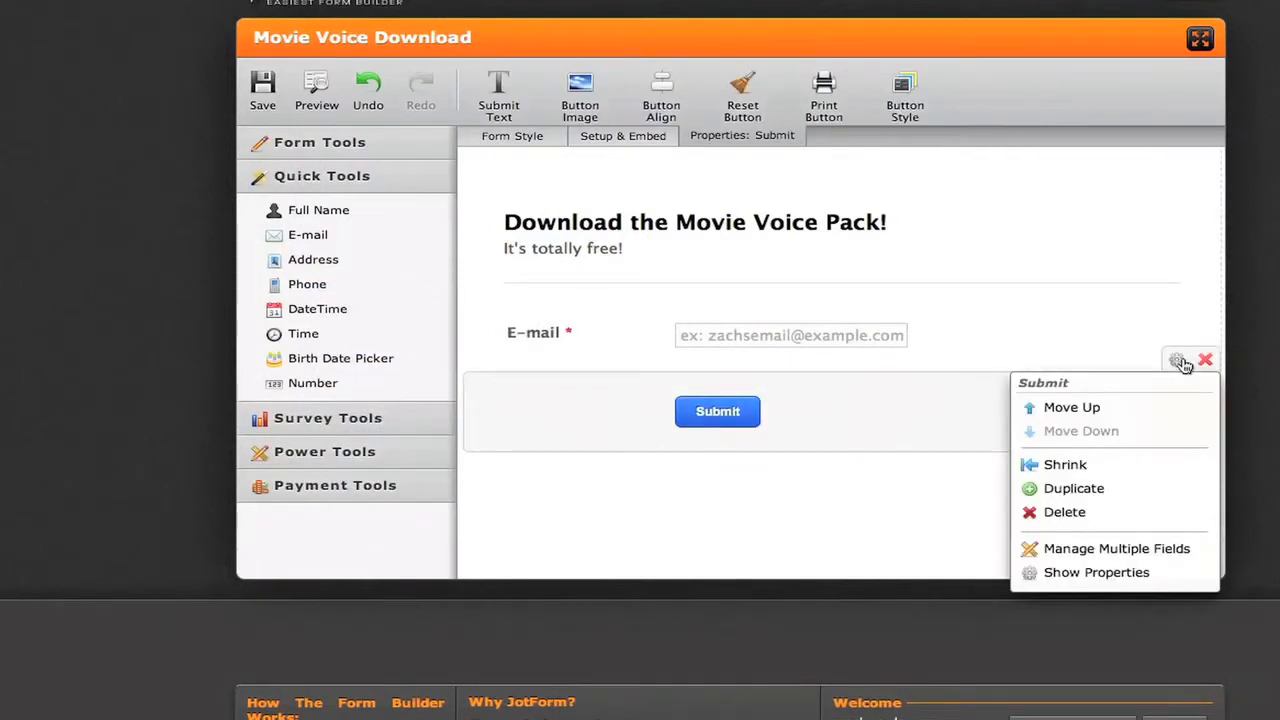
click(1066, 573)
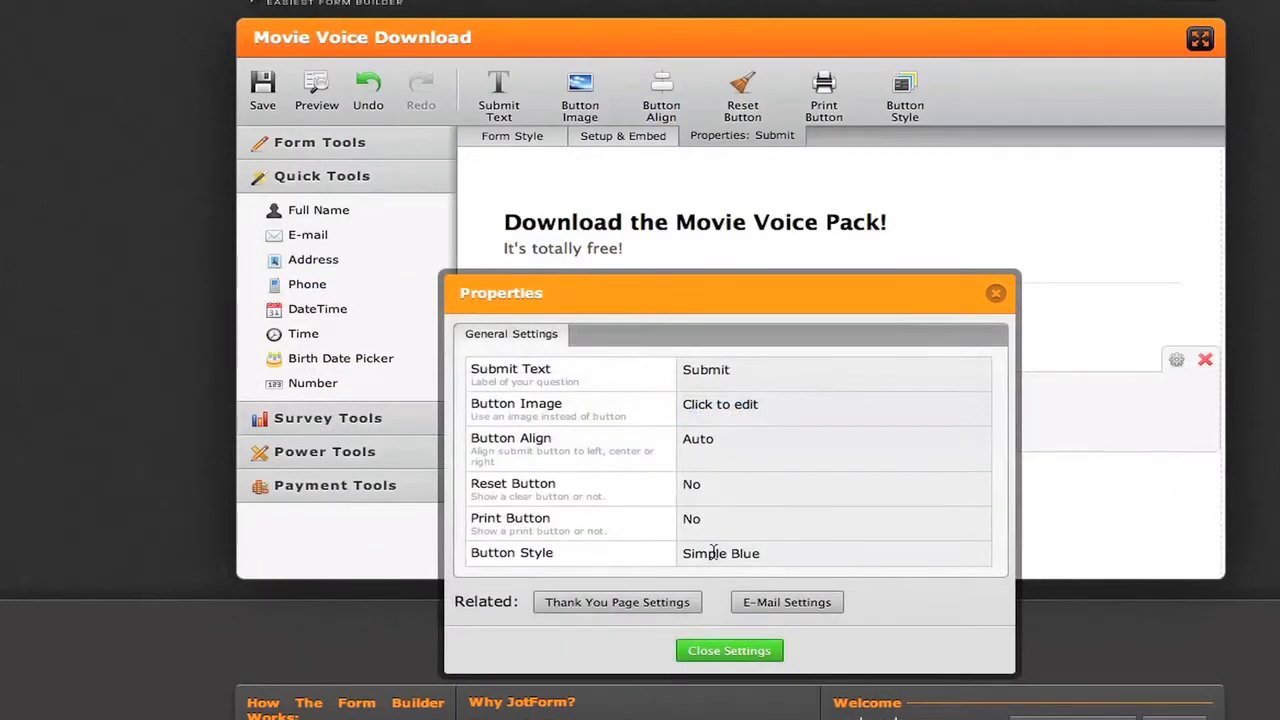
click(704, 370)
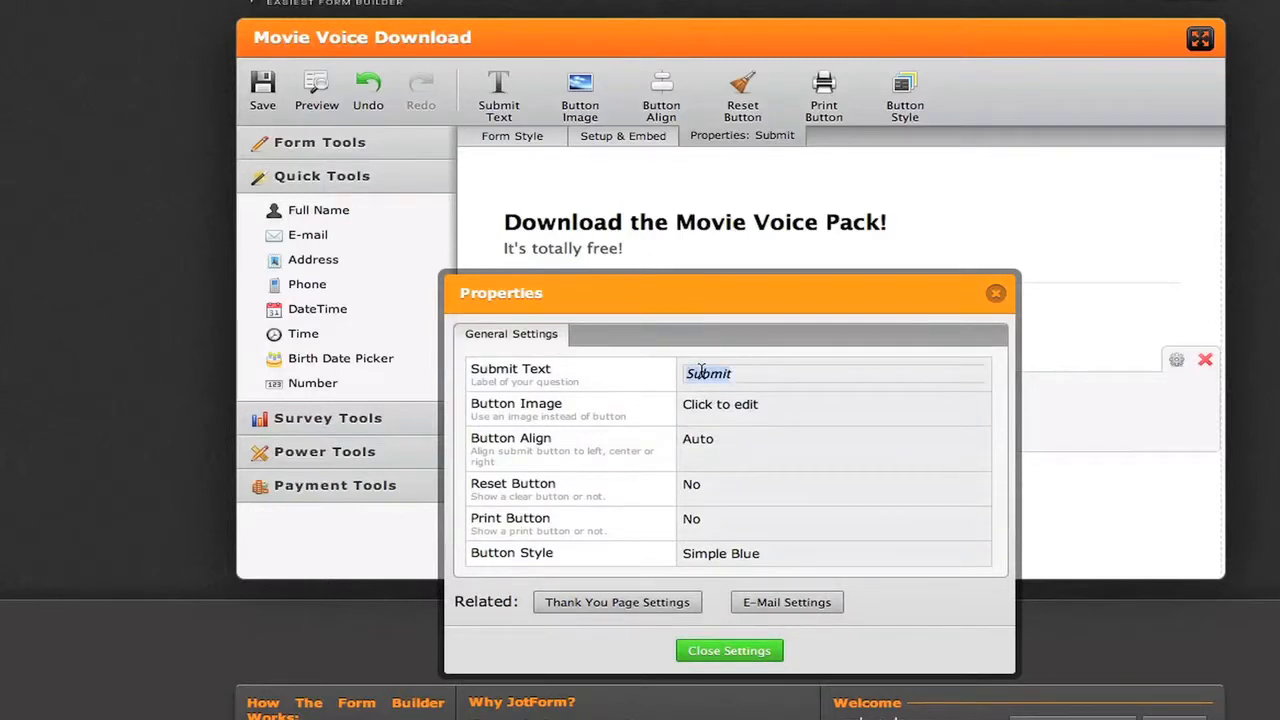
text(Download Fr)
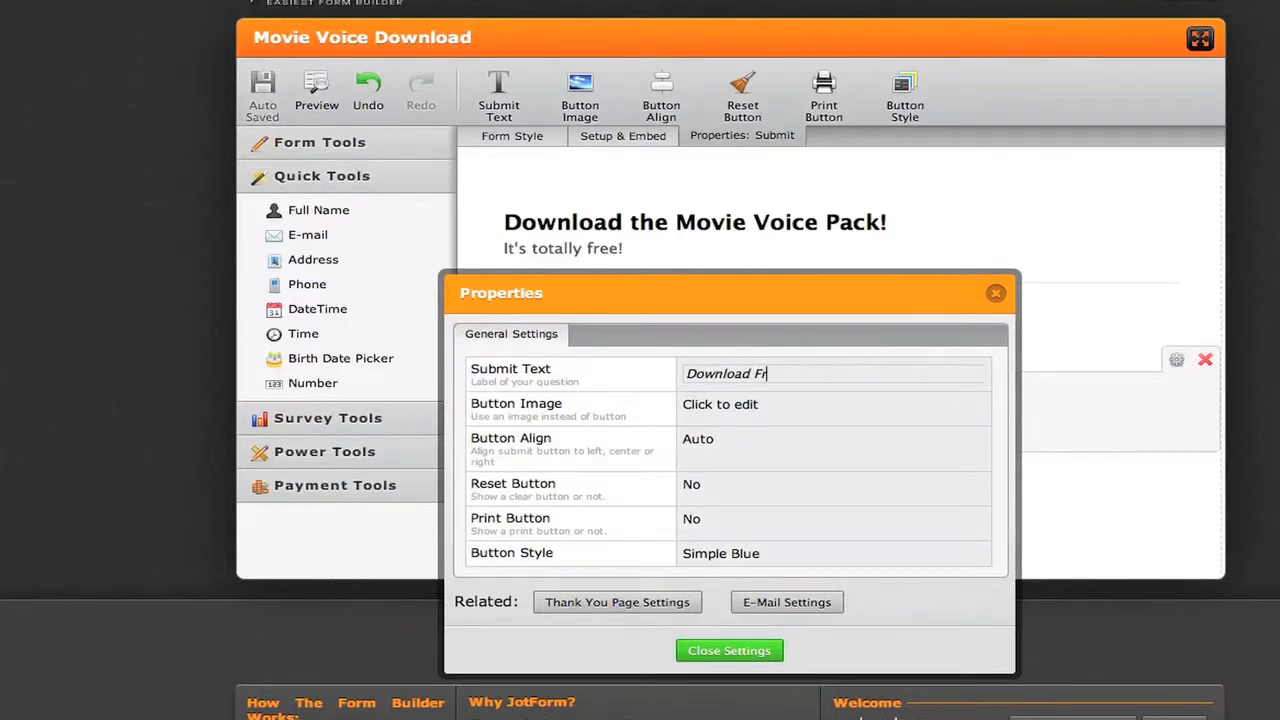
text(ee!)
click(729, 651)
click(765, 415)
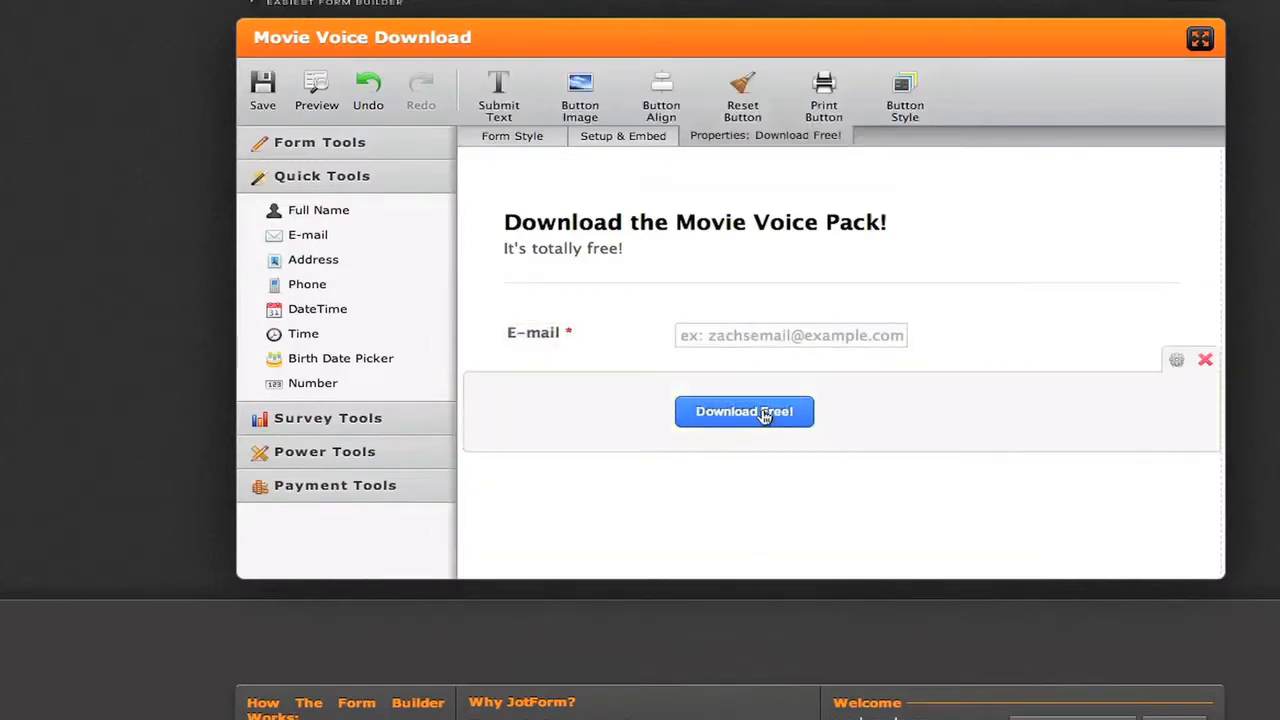
click(262, 88)
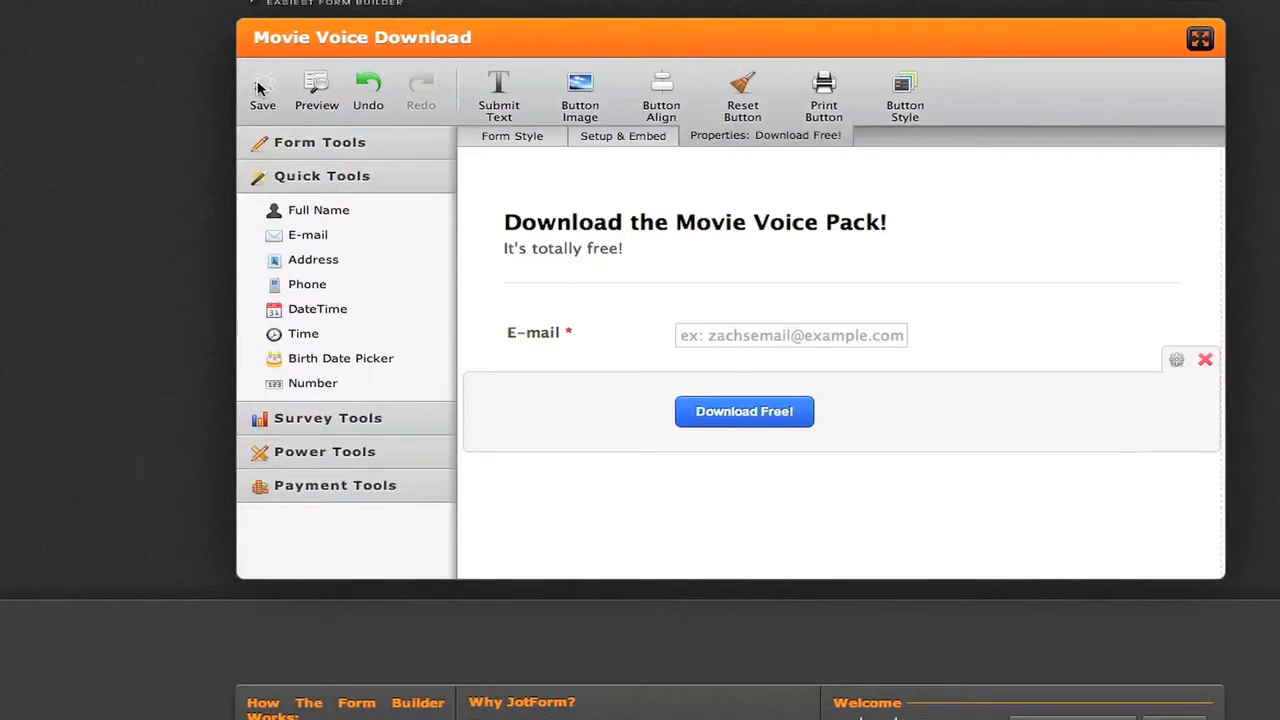
Set the form to show a thank you message after submission and change the message's heading to "Awesome!"
click(617, 137)
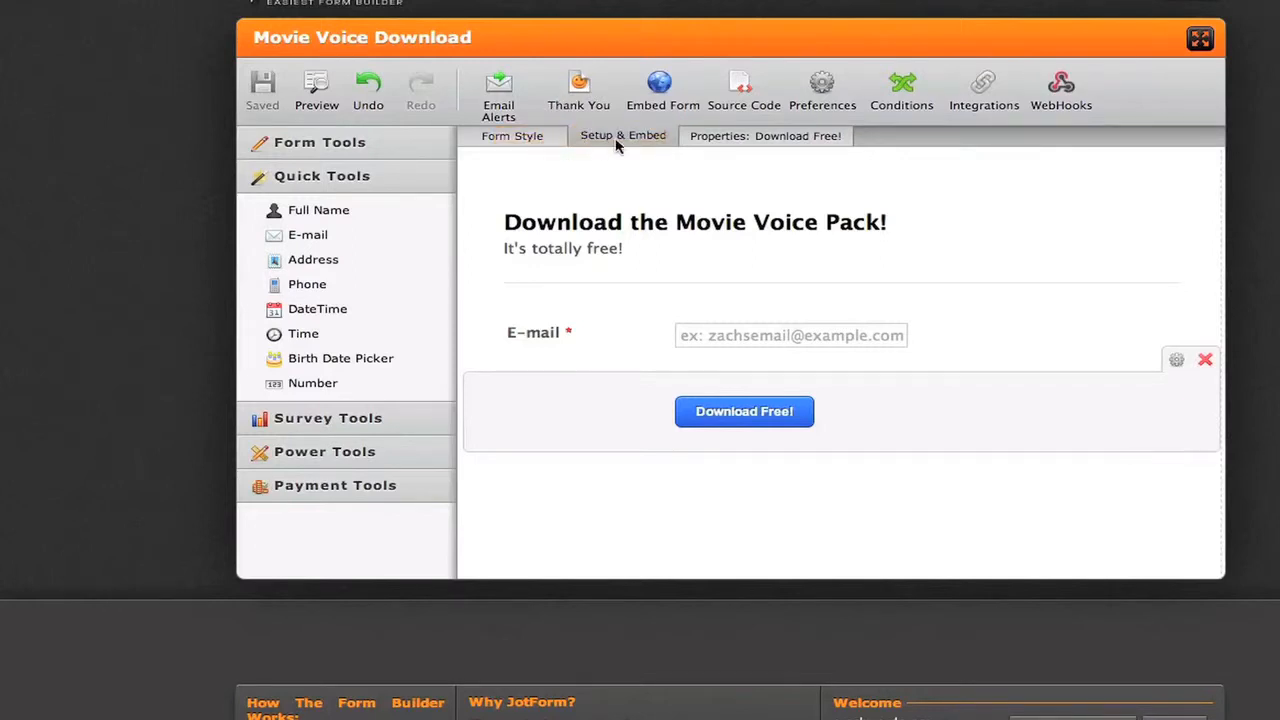
click(581, 86)
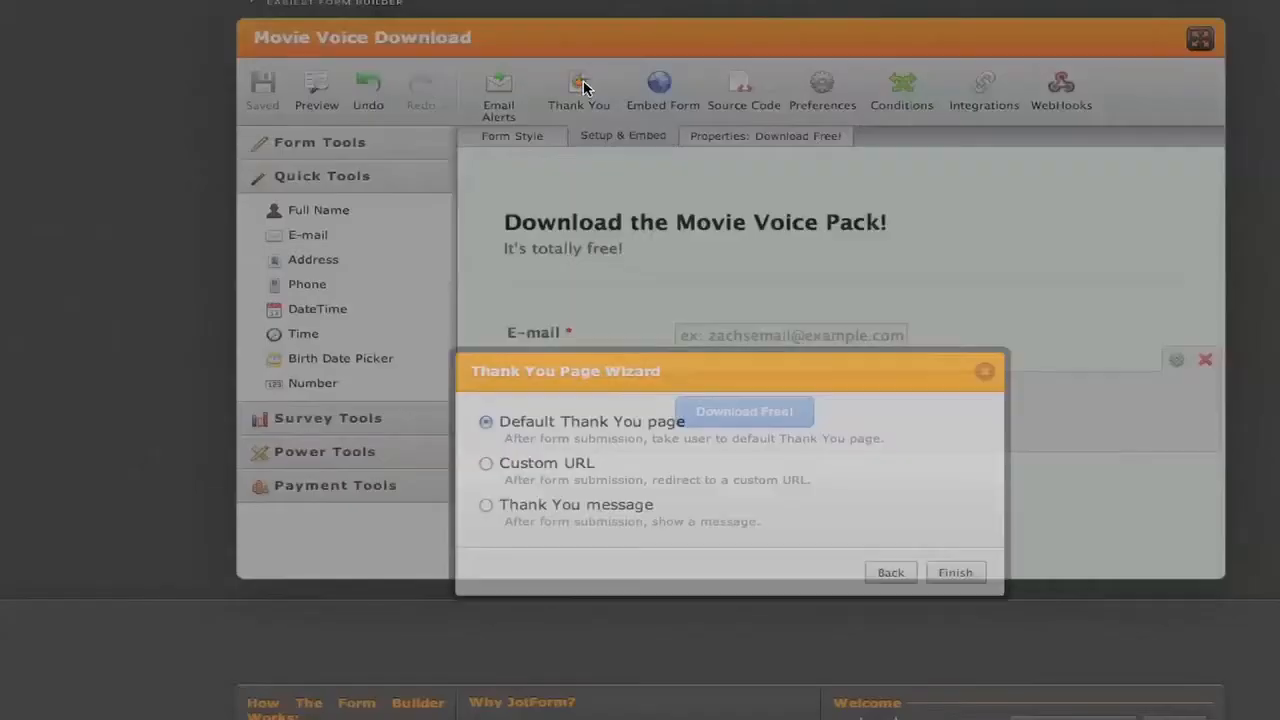
click(575, 506)
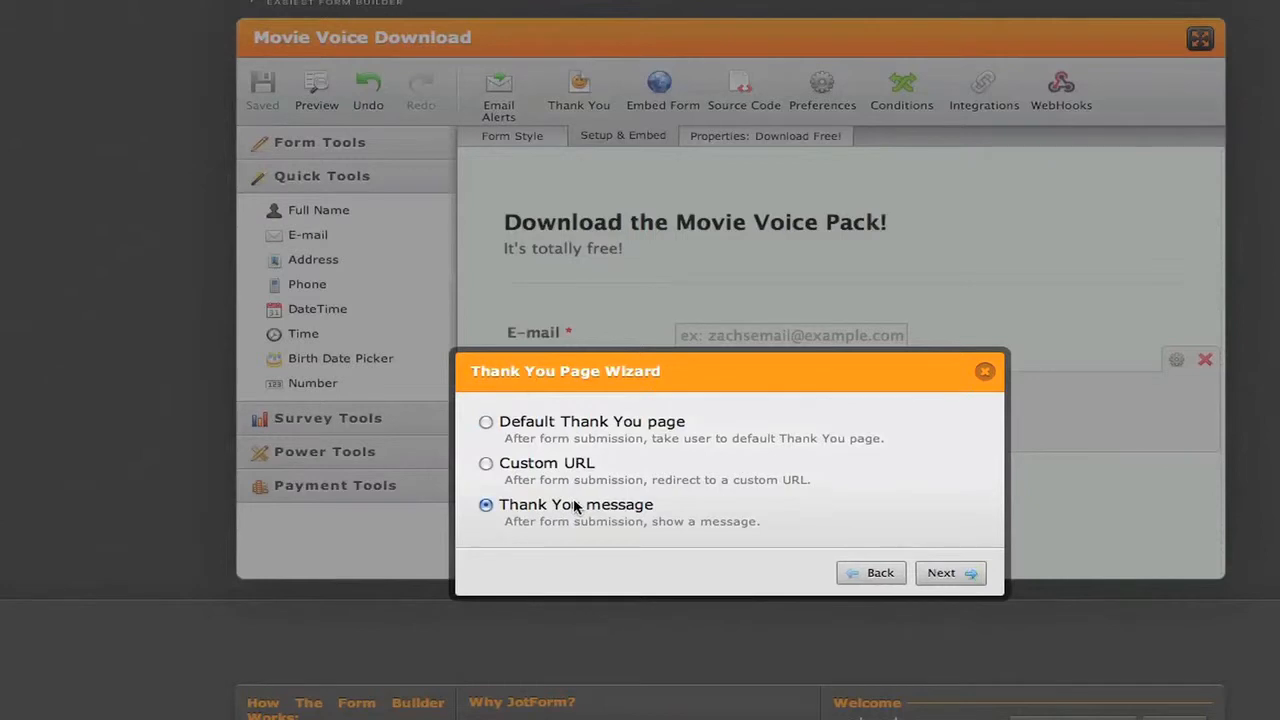
click(945, 573)
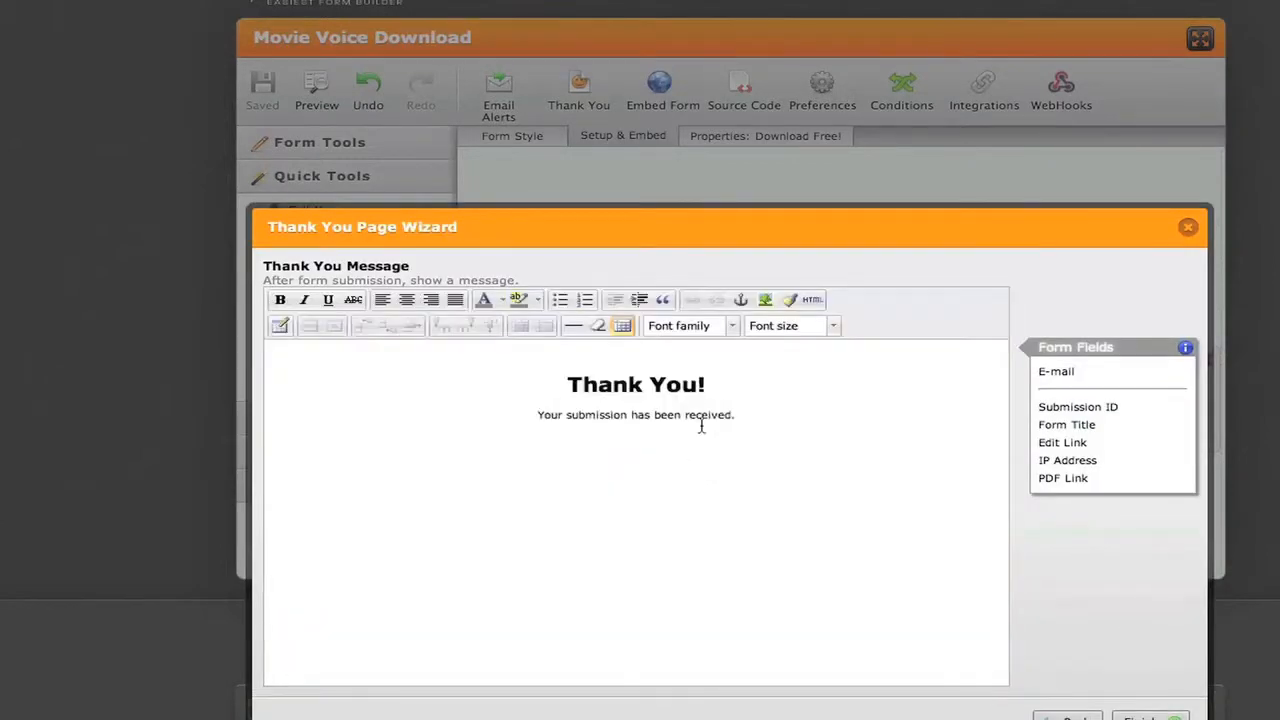
triple_click(700, 386)
text(Awe)
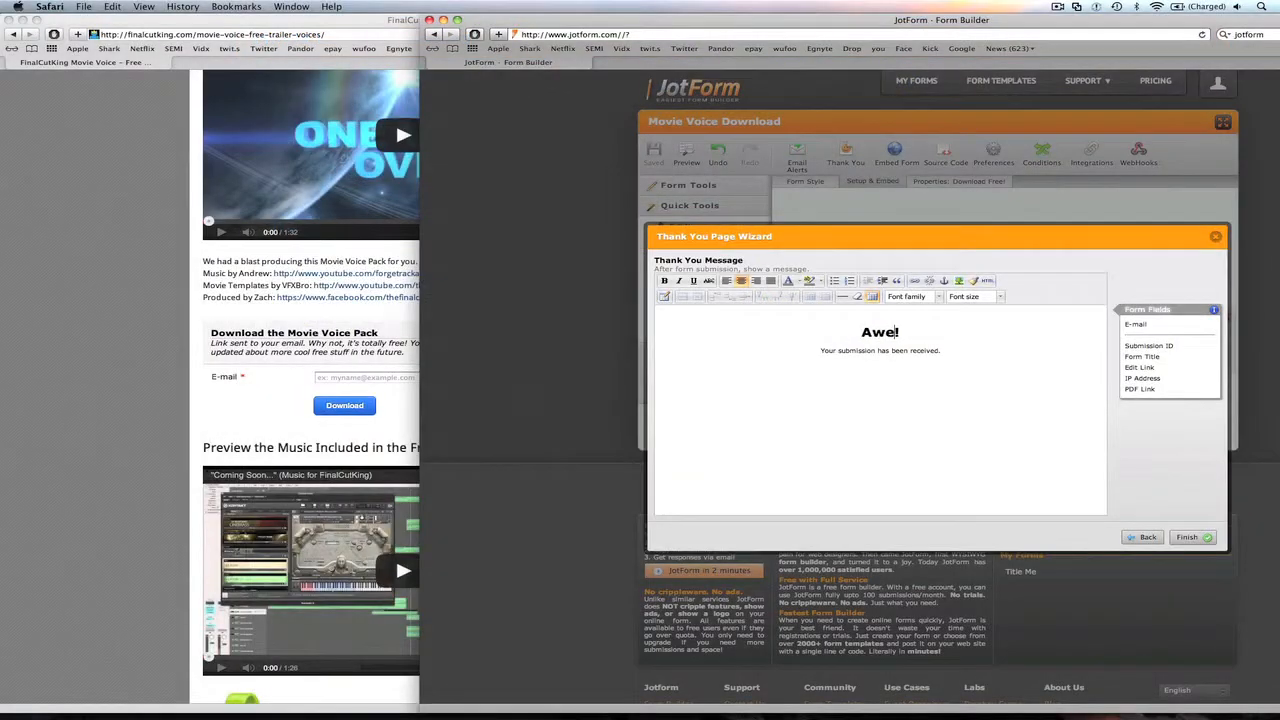
text(some!)
Reword the line below the thank you heading as "Your download has been sent to your email."
drag(971, 356, 839, 356)
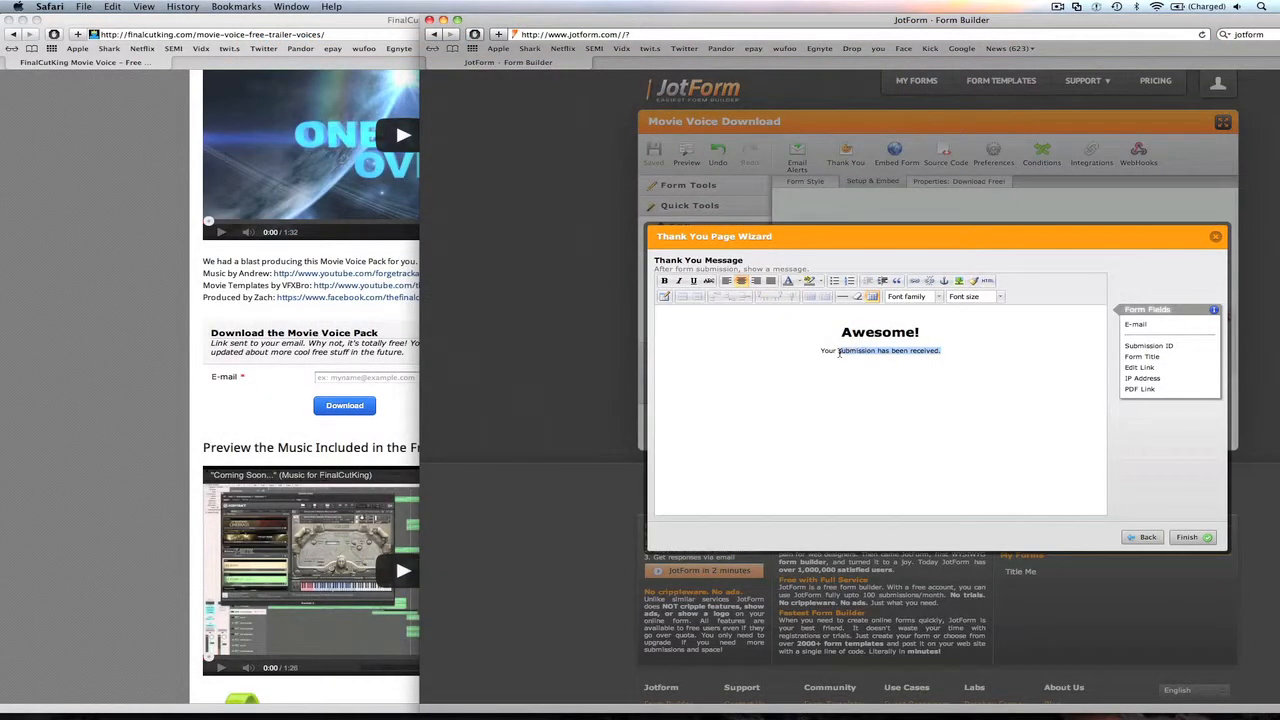
text(download ha)
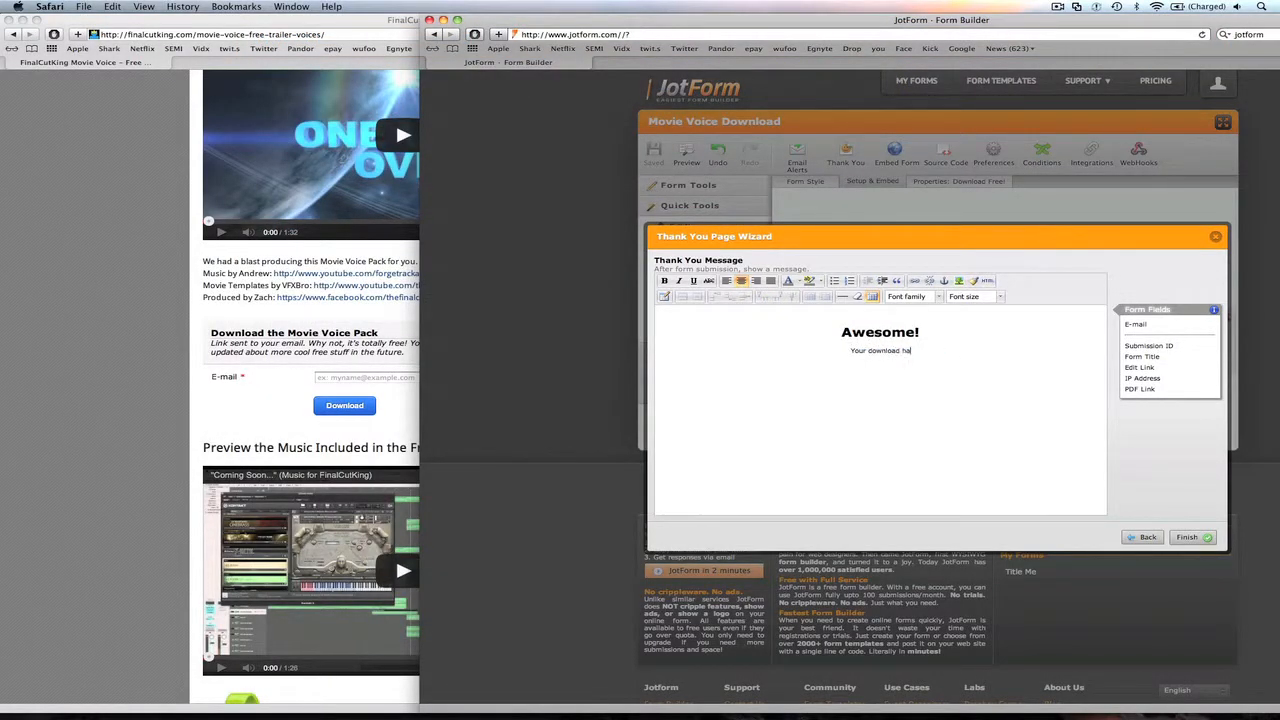
text(s been sent to your email.)
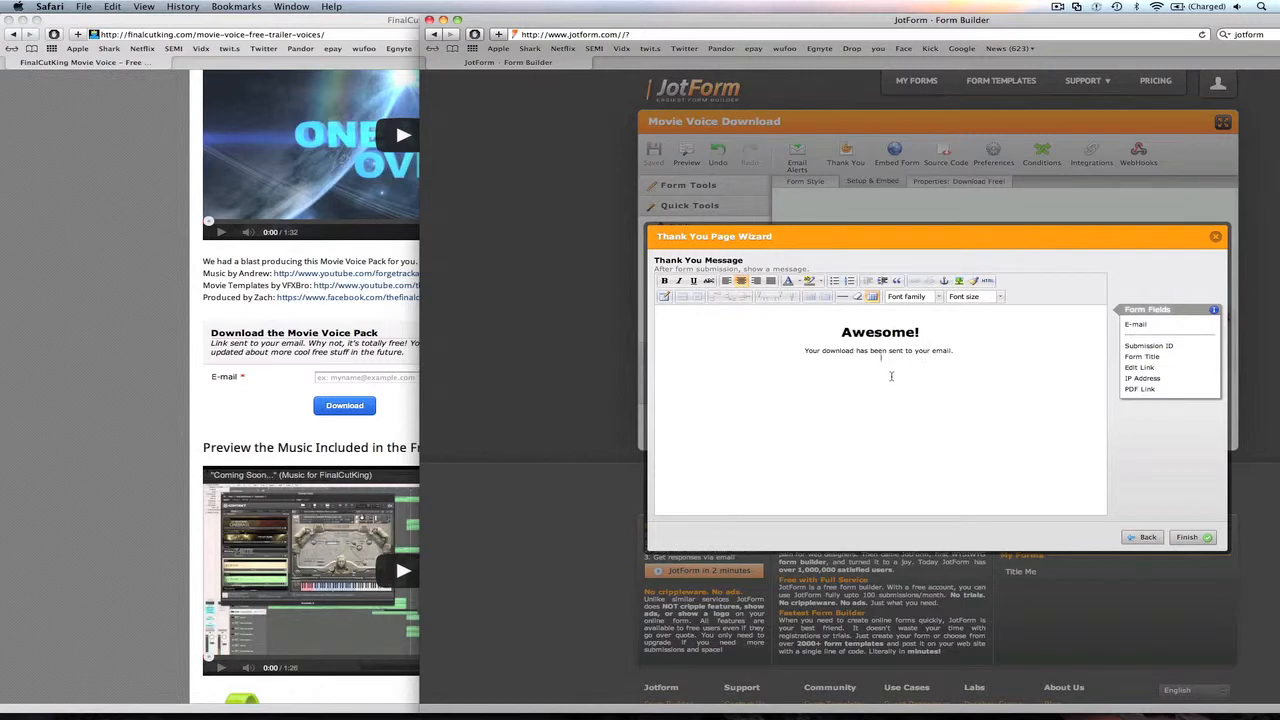
Search the web for "download button" in a new browser window and show the image results
key(super+n)
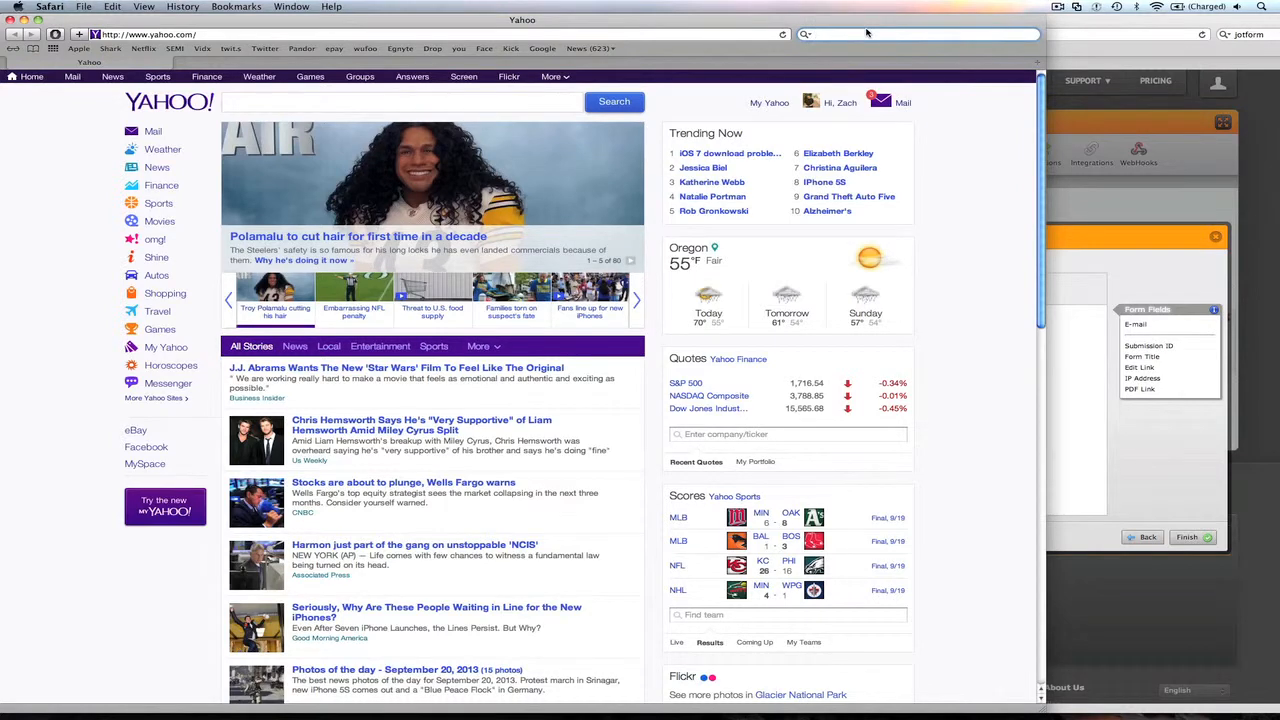
text(download but)
text(ton)
key(Return)
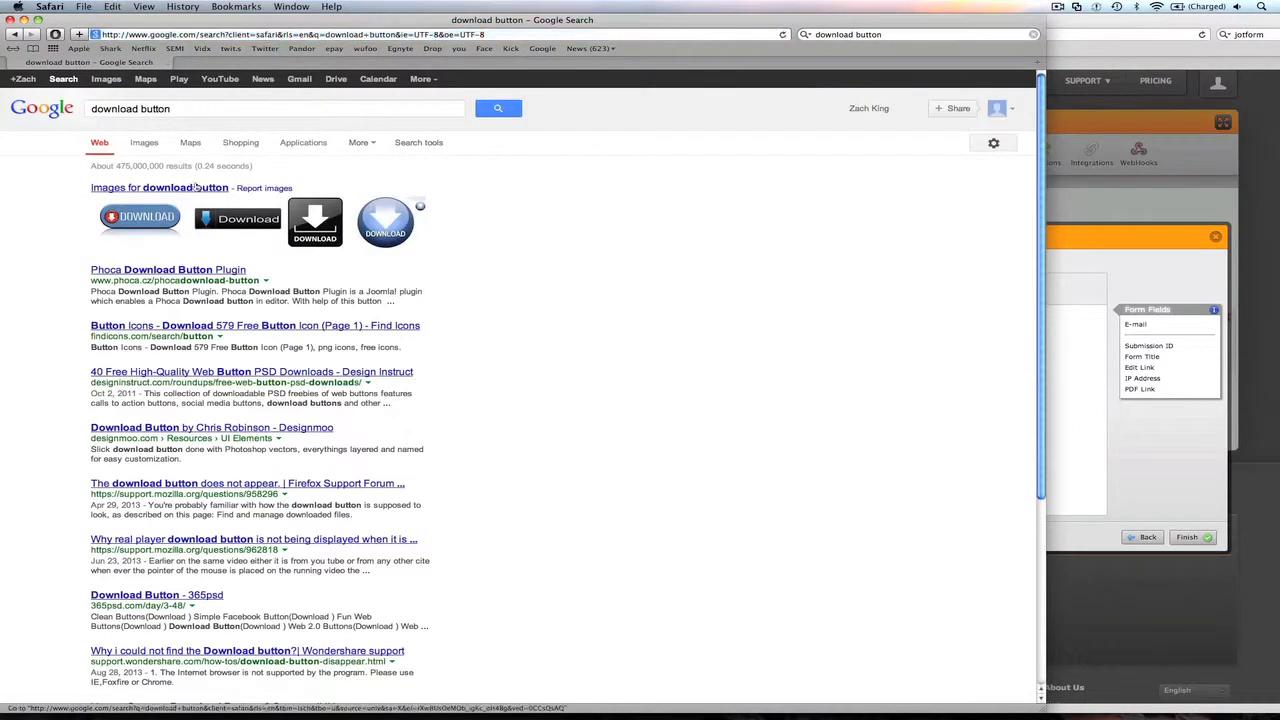
click(180, 189)
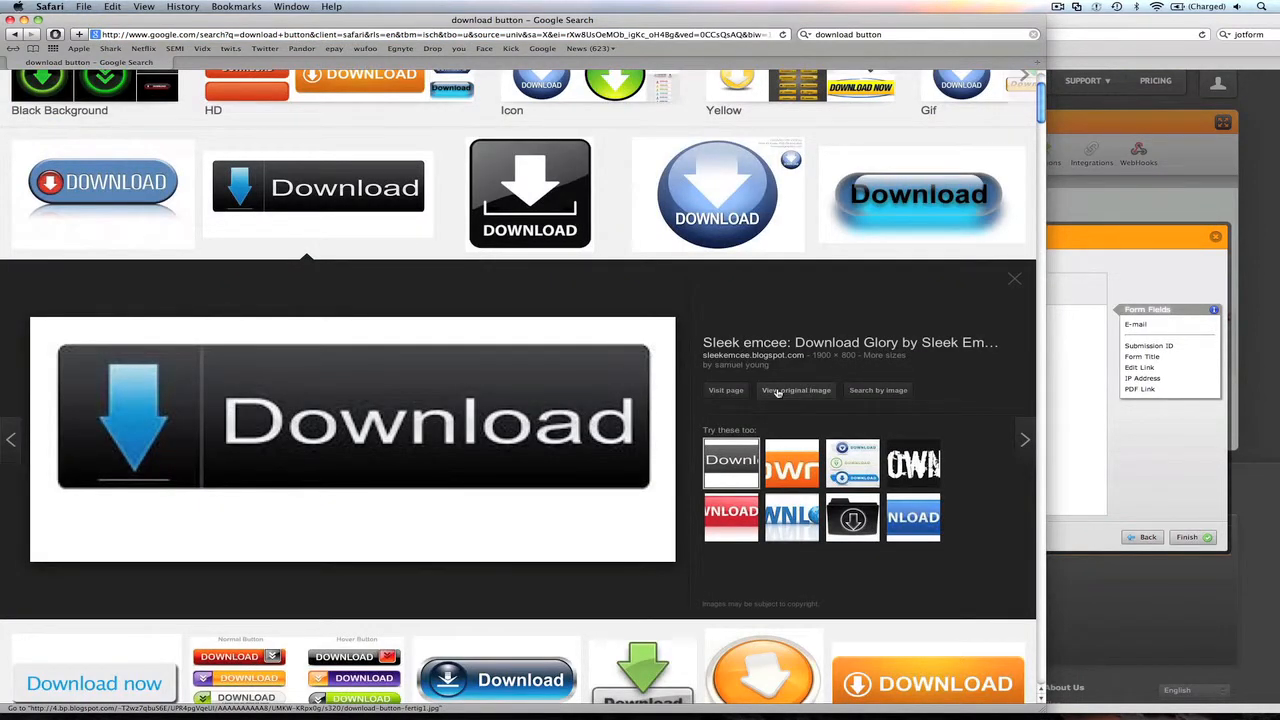
Open the original of the black Download button image, copy its web address and close the browser window
click(778, 392)
double_click(303, 35)
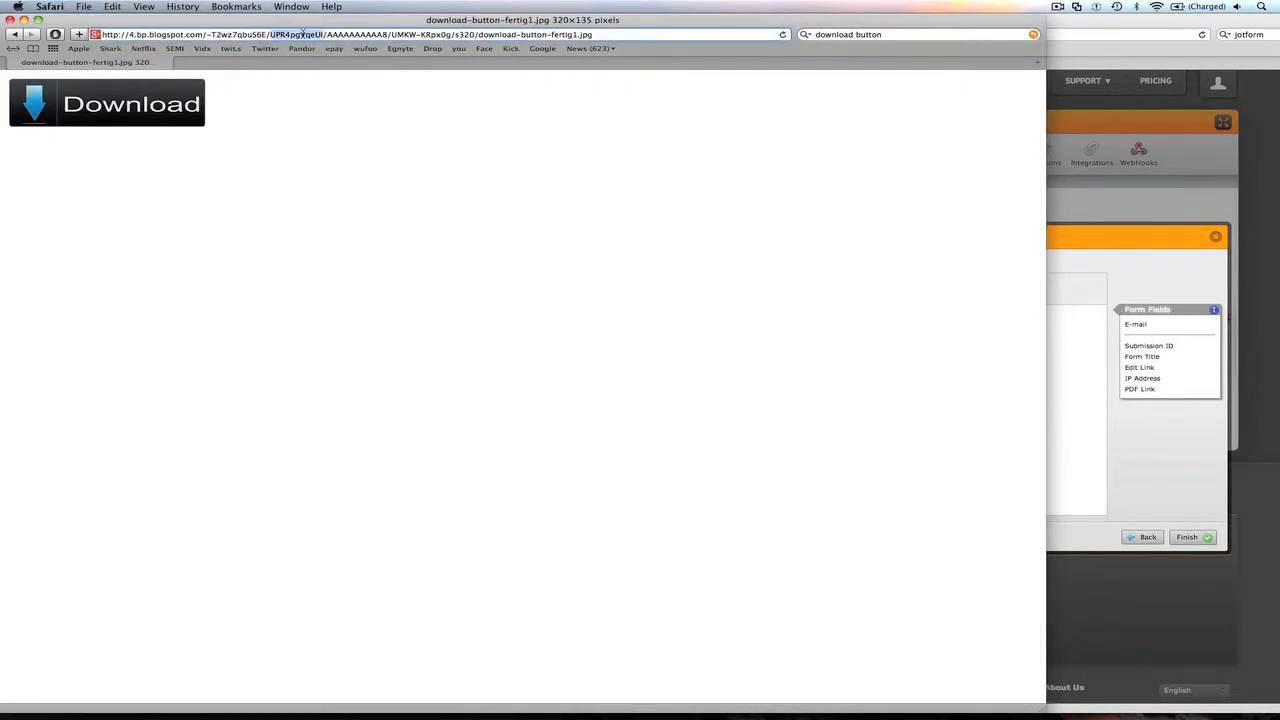
triple_click(303, 35)
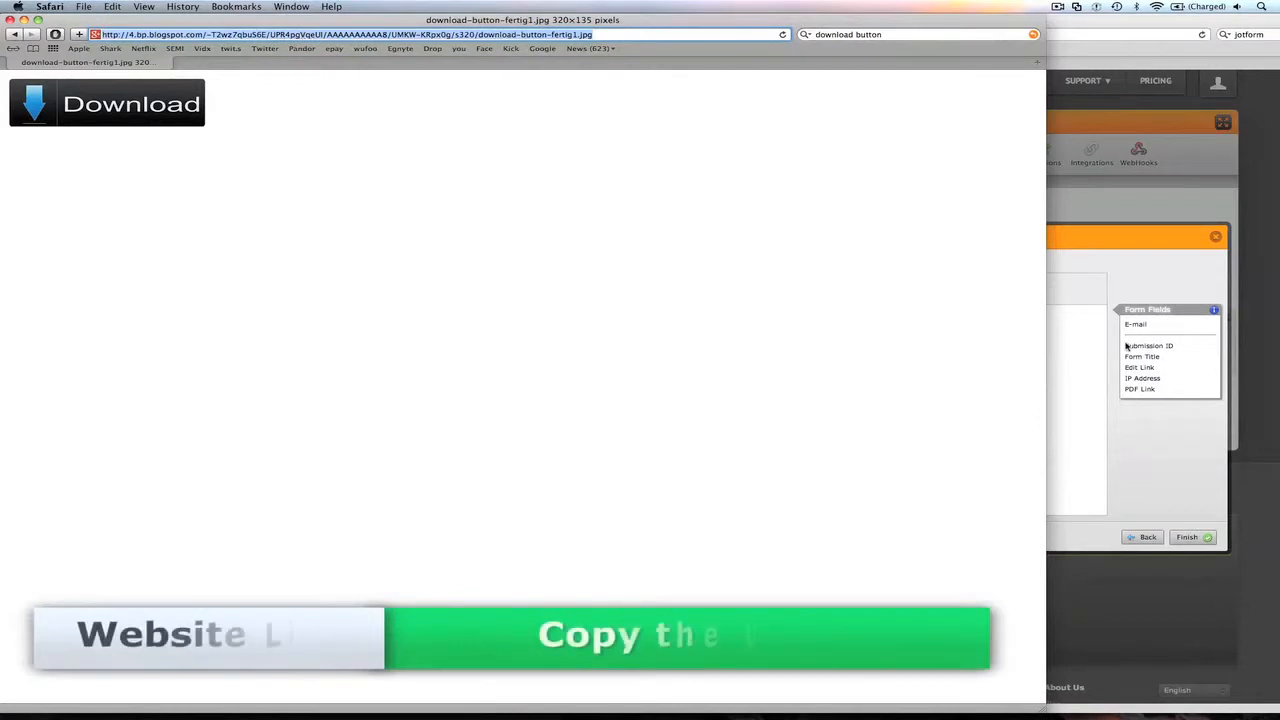
key(super+w)
Insert the Download button image below the thank you text using the copied image URL
click(1057, 383)
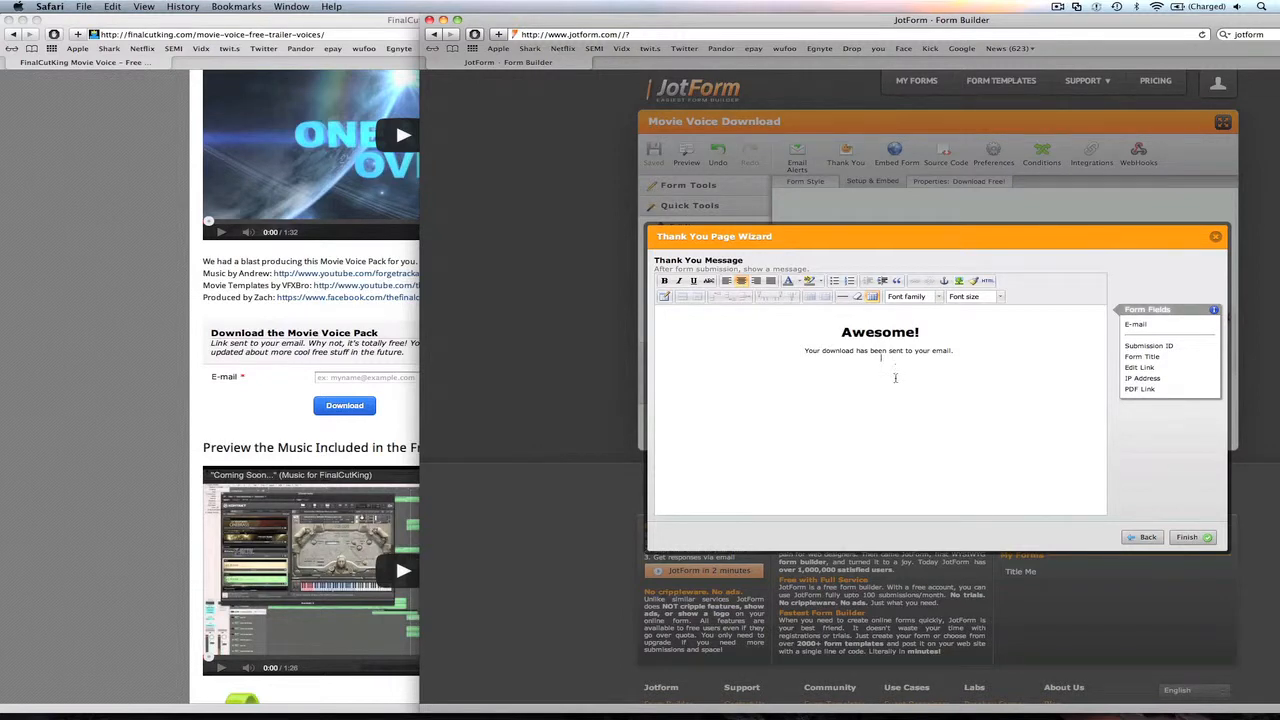
click(958, 281)
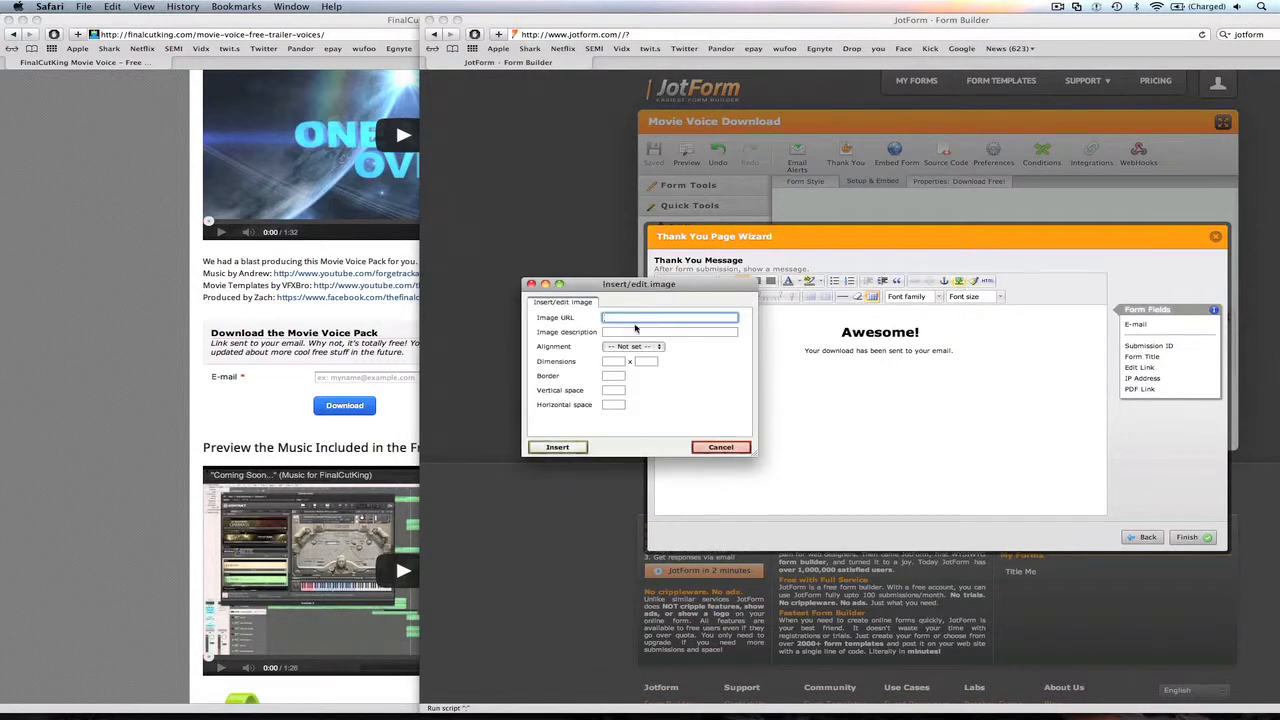
key(super+v)
click(566, 448)
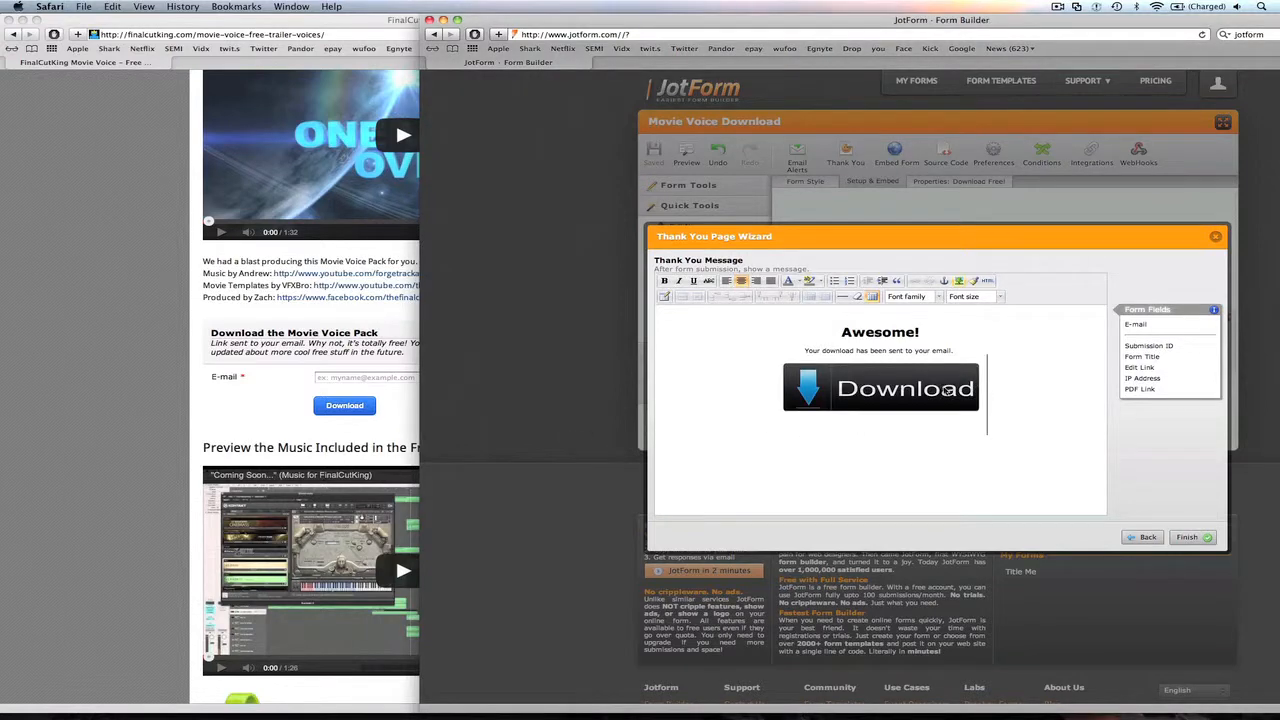
On the Egnyte file server, create a public link to the zip file in the Movie Voice Pack folder and copy its address
click(930, 391)
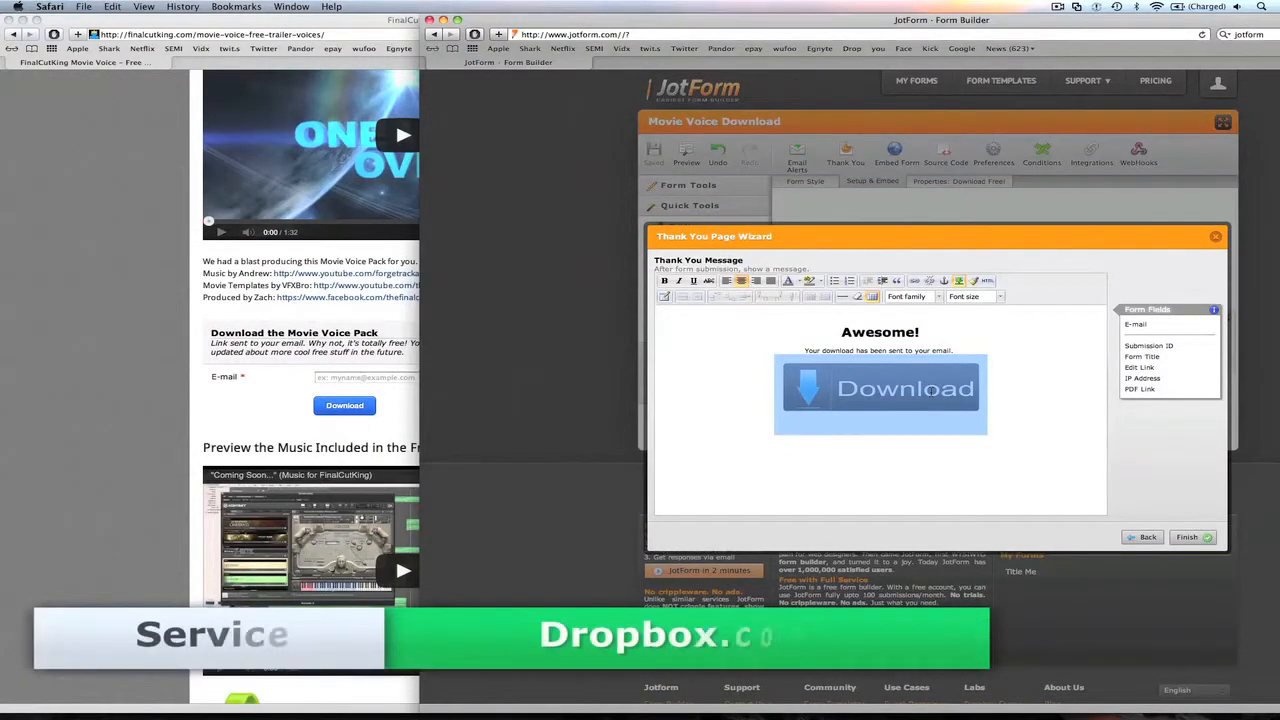
key(super+n)
click(92, 472)
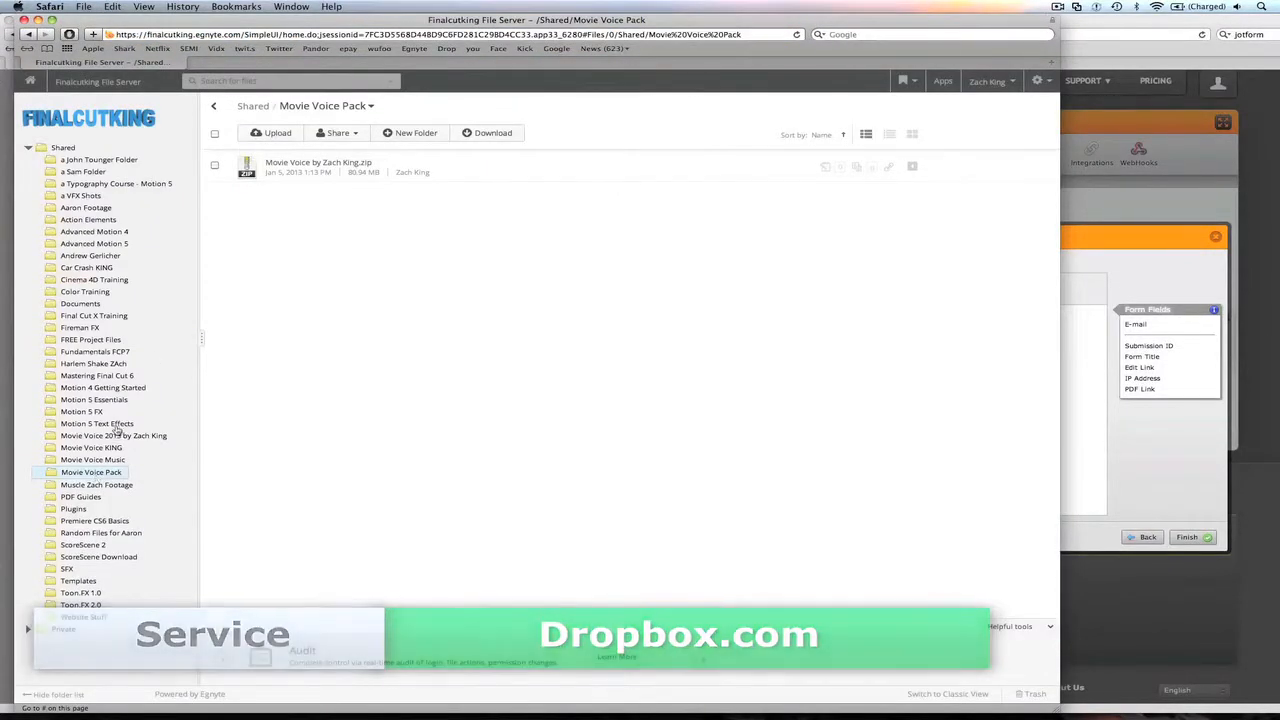
click(912, 166)
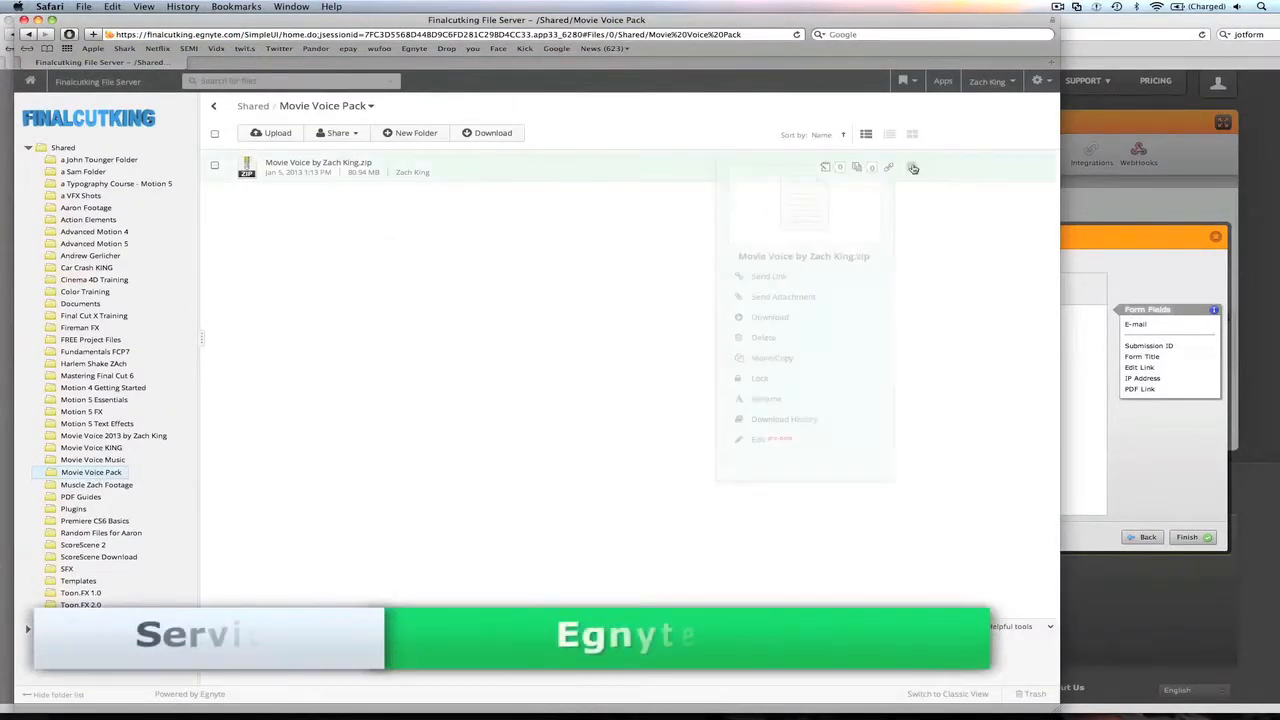
click(766, 279)
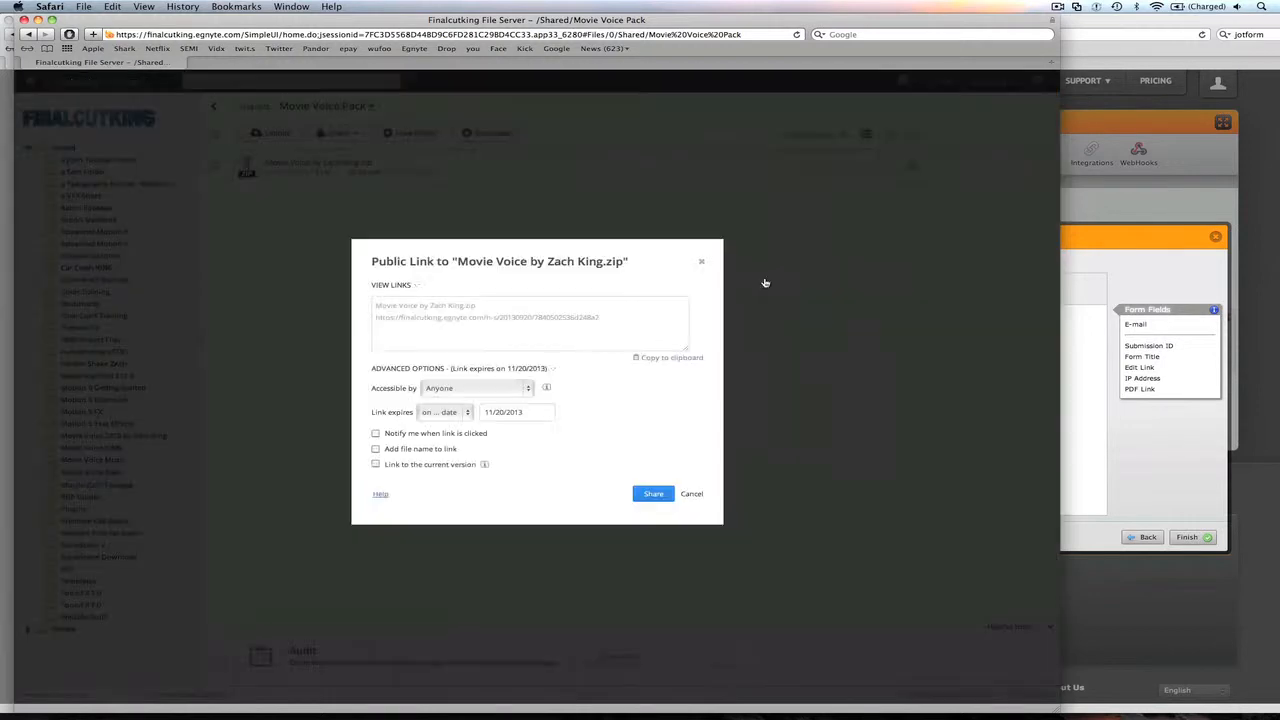
drag(611, 325, 374, 323)
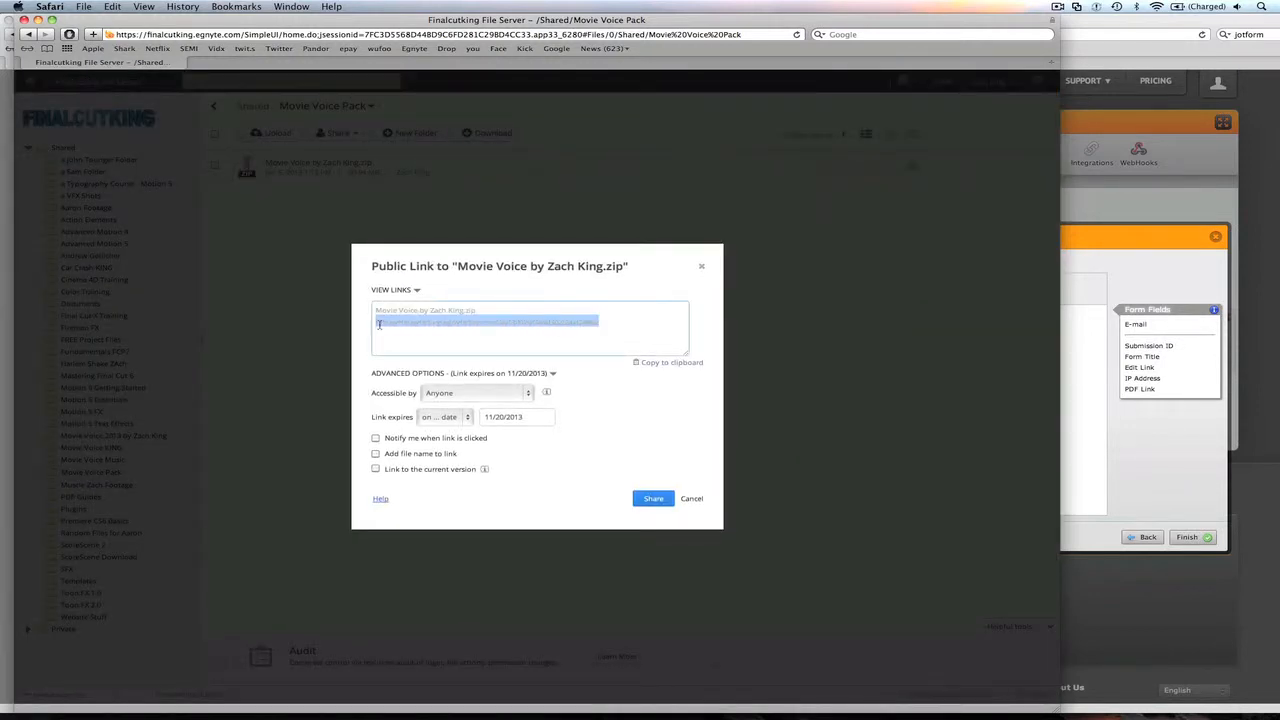
right_click(383, 323)
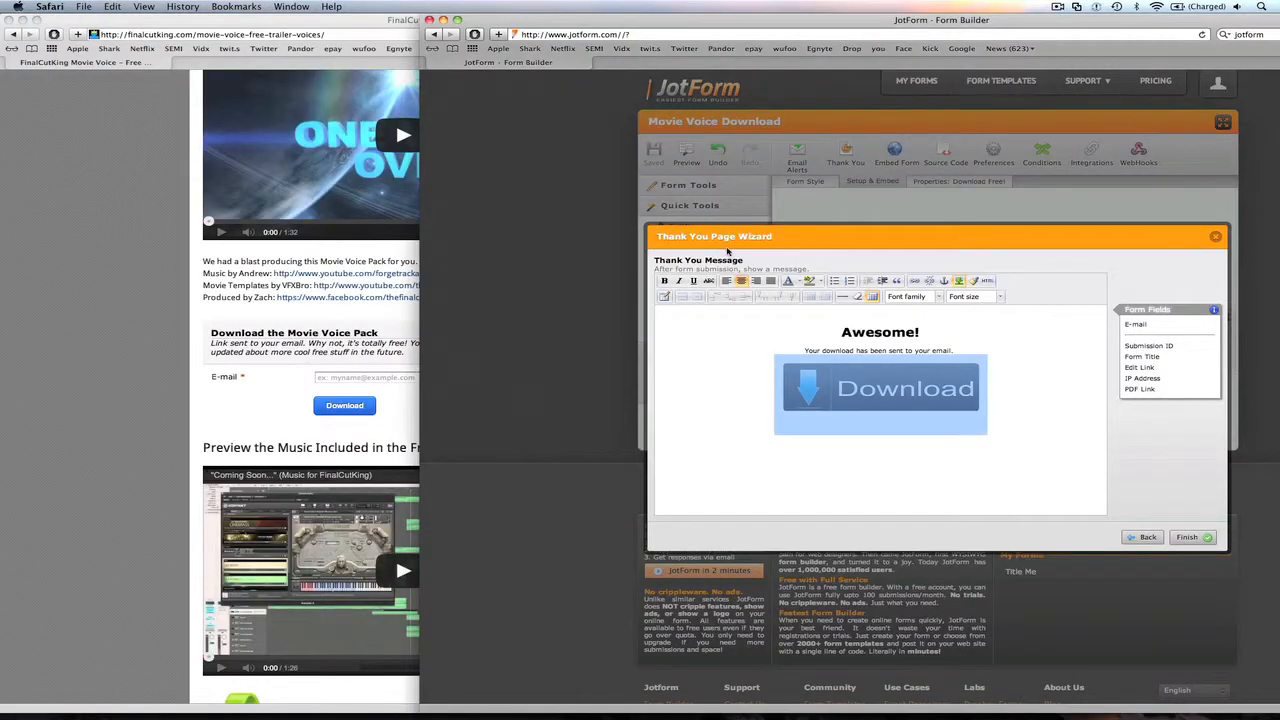
Link the Download image in the thank you message to the copied file address and finish the wizard
click(1014, 387)
click(941, 391)
click(914, 281)
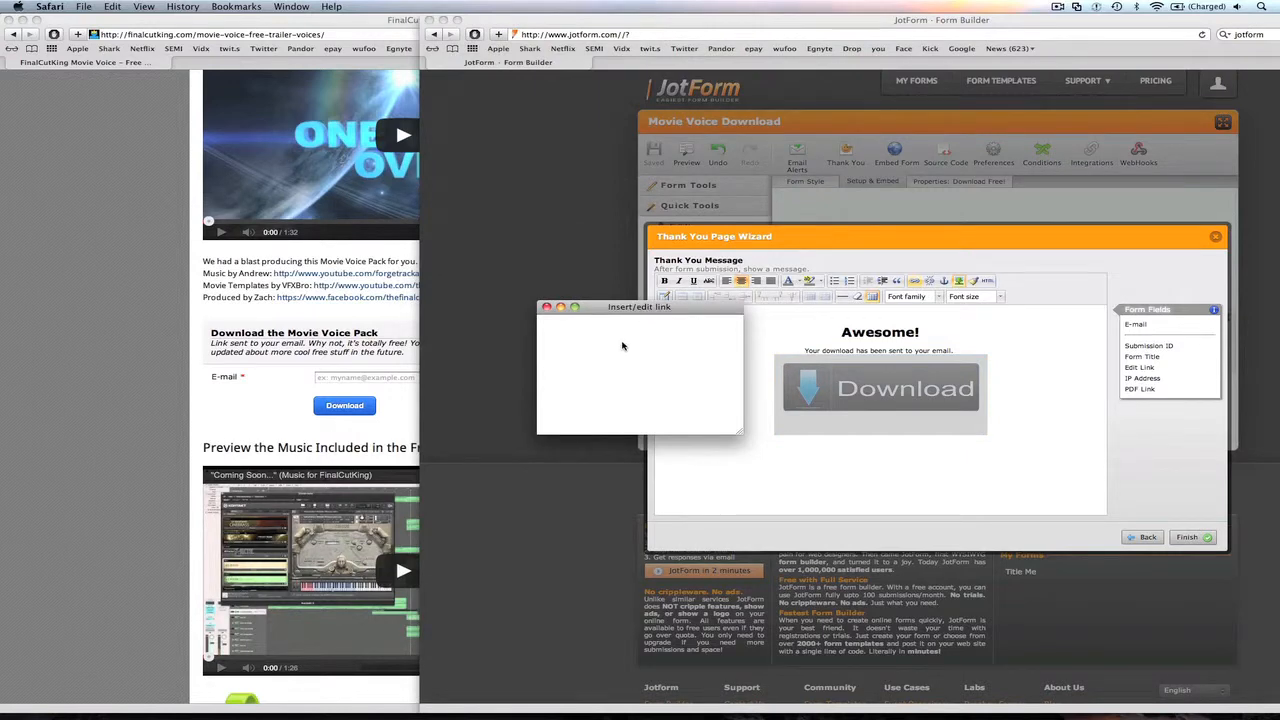
key(super+v)
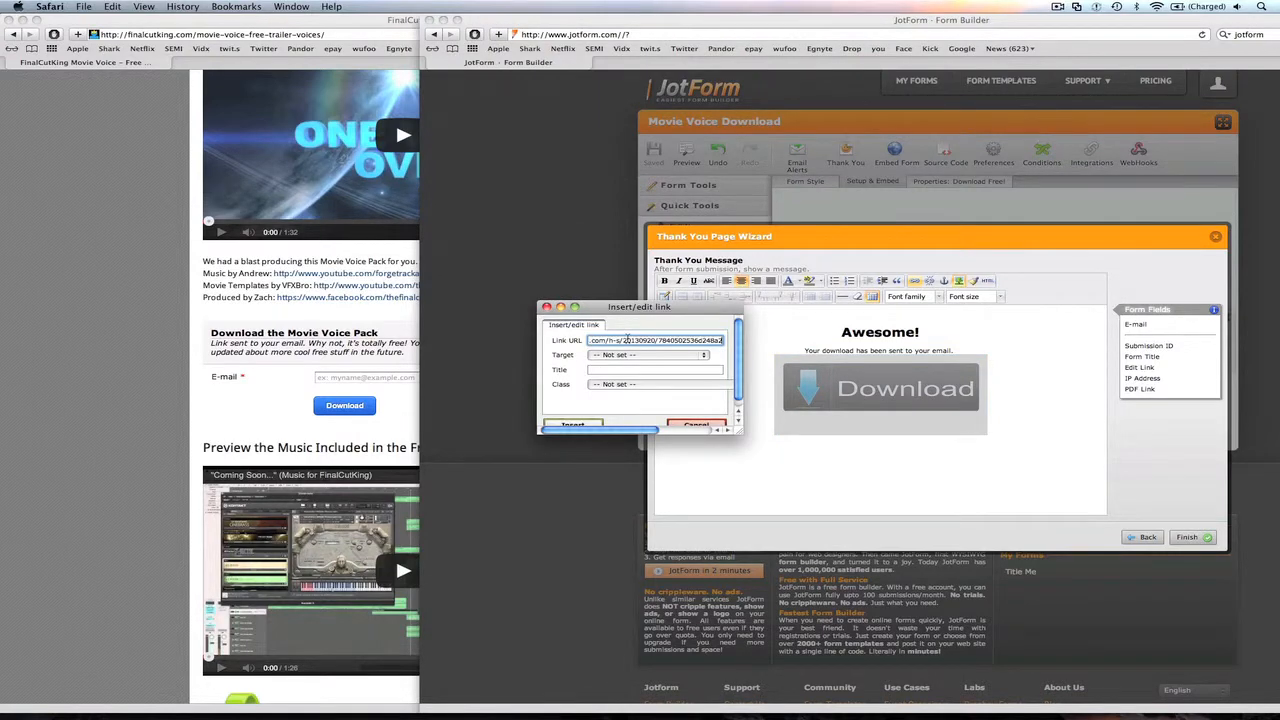
click(585, 424)
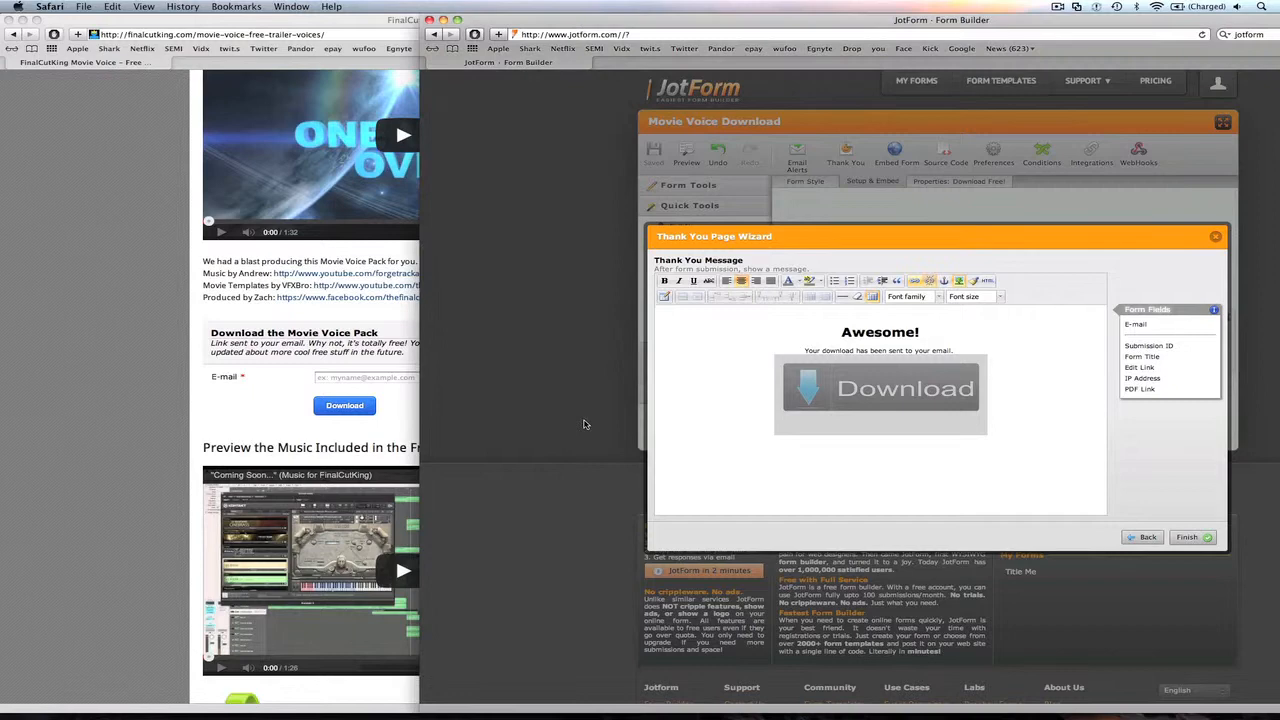
click(1199, 540)
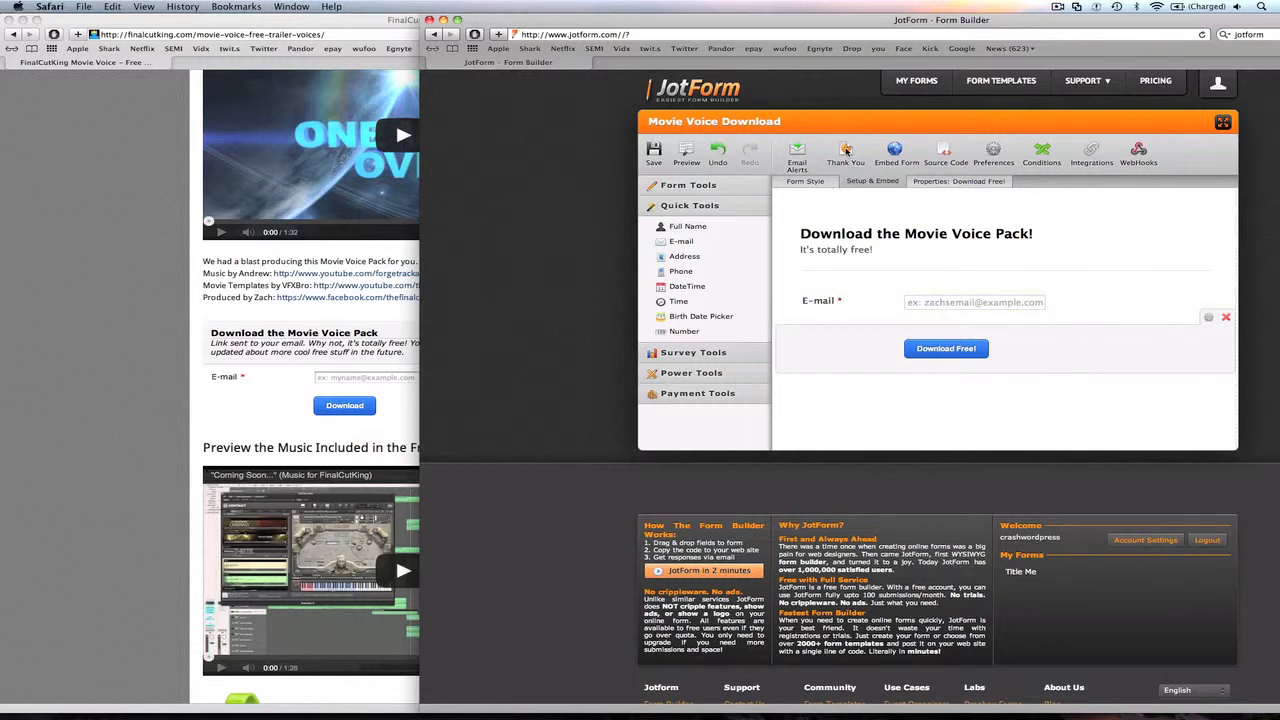
Delete the existing Notification email alert from the form
click(792, 159)
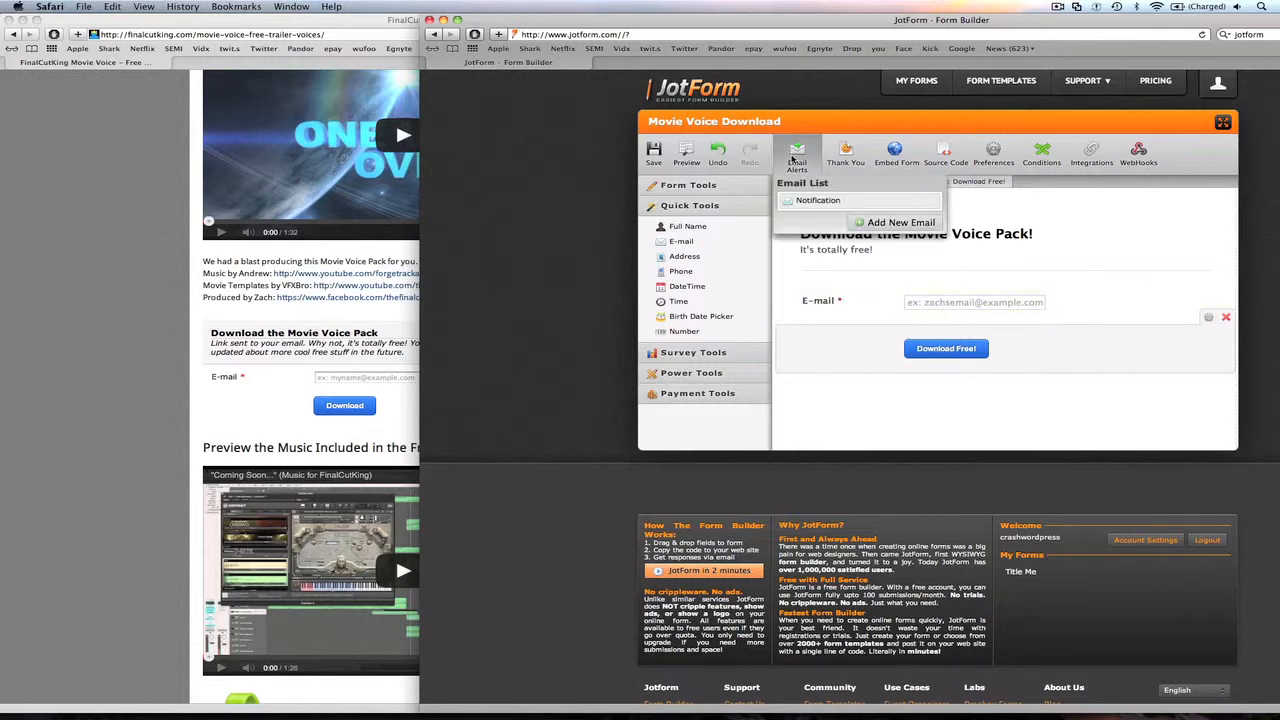
click(796, 202)
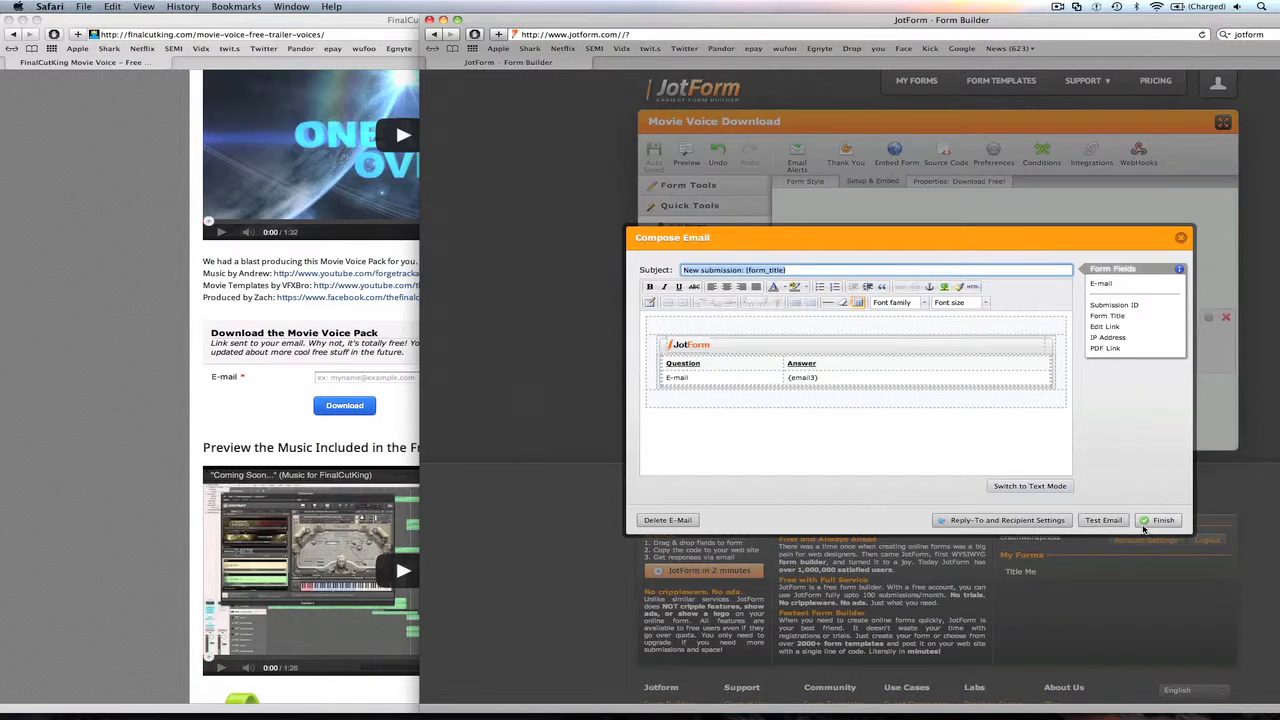
click(660, 520)
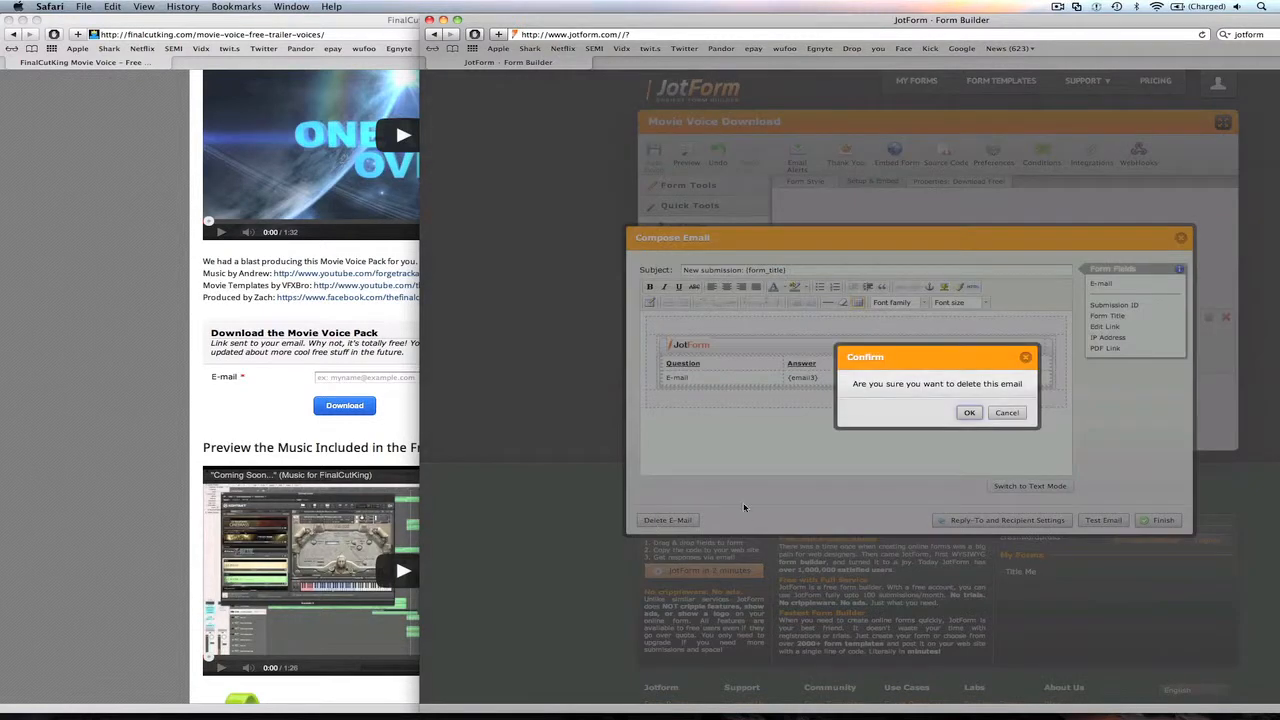
click(969, 412)
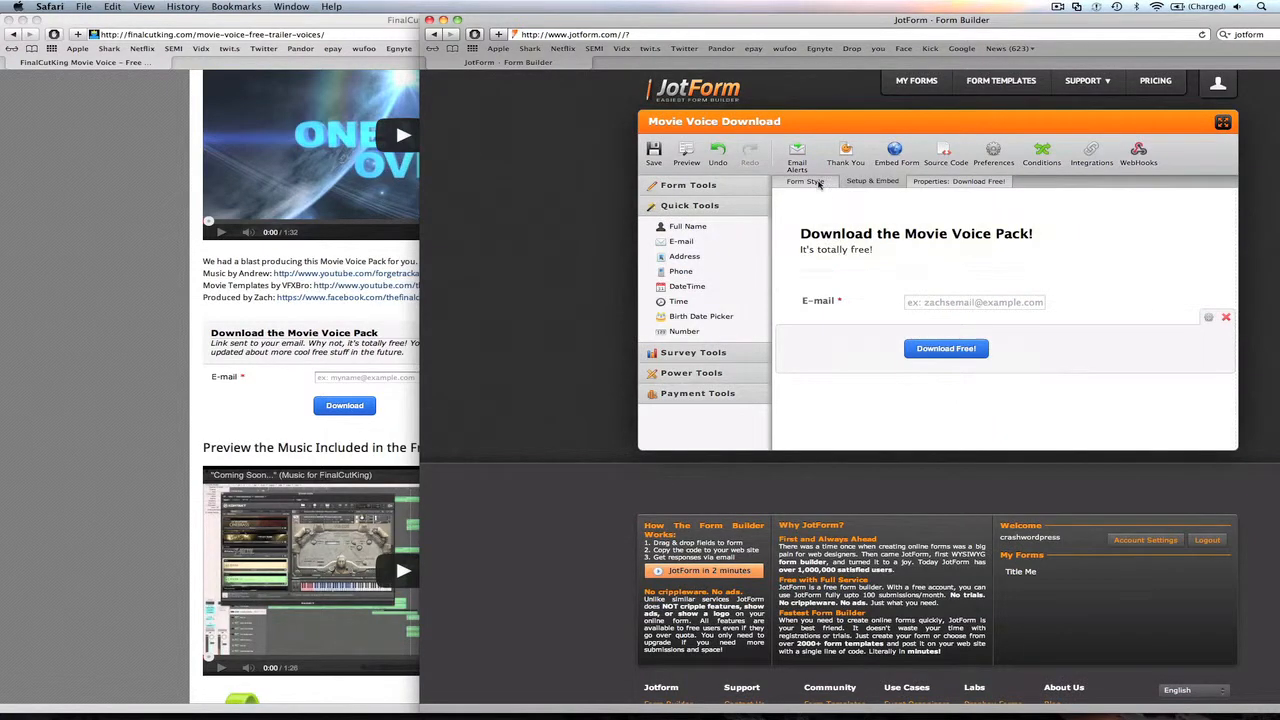
Add a new email alert of the Autoresponder Email type and continue to its sender and recipient details
click(800, 158)
click(896, 203)
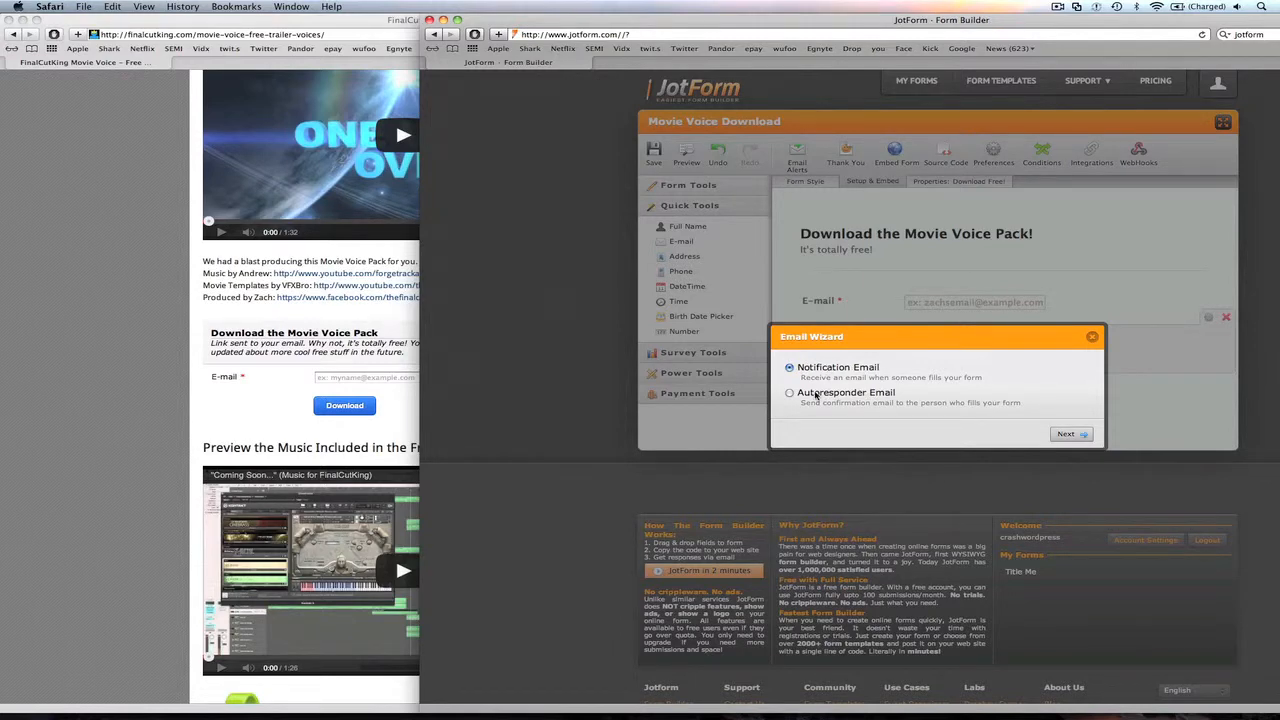
click(815, 395)
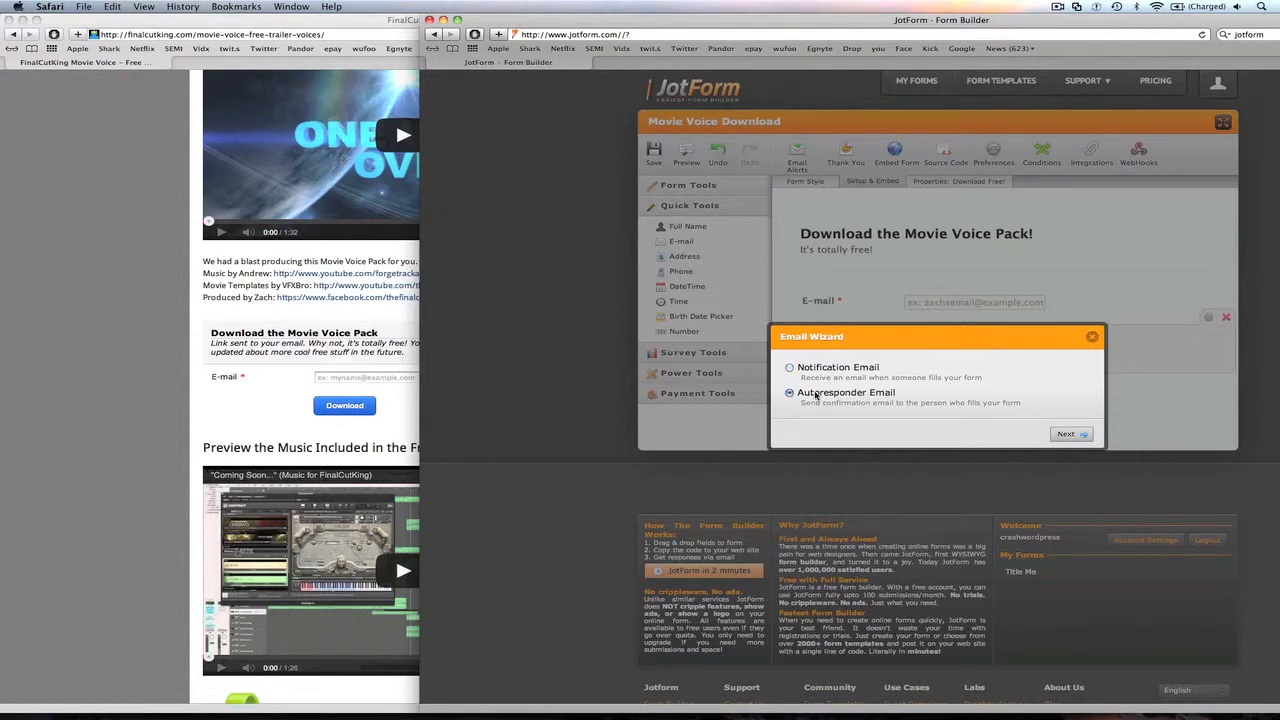
click(1070, 434)
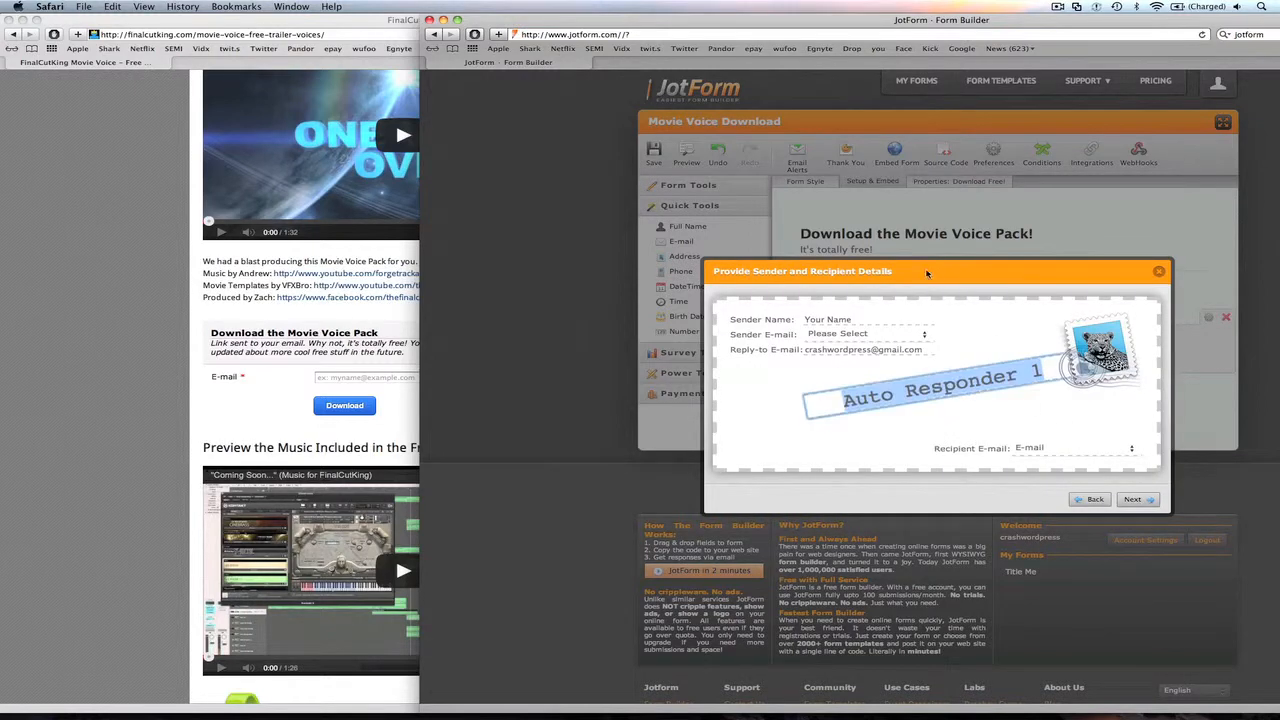
Set the autoresponder's subject to Free Download and fill in the sender's full name
drag(941, 270, 821, 295)
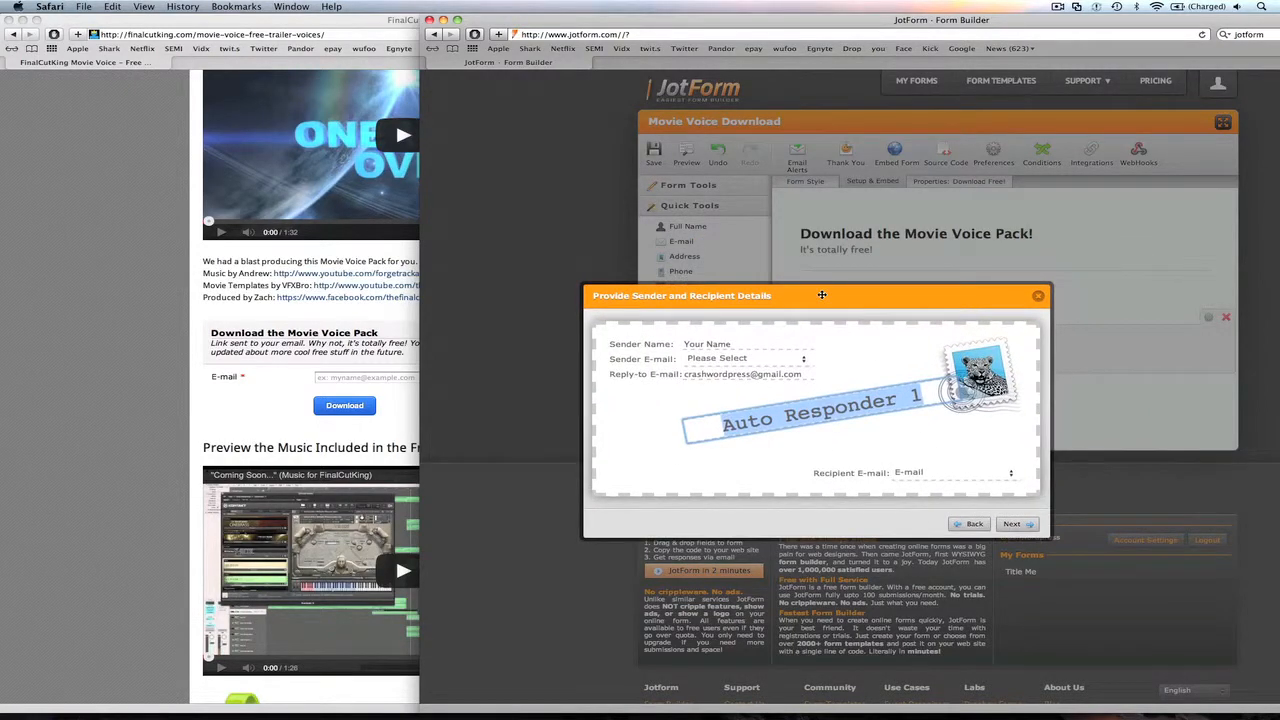
text(Free Download)
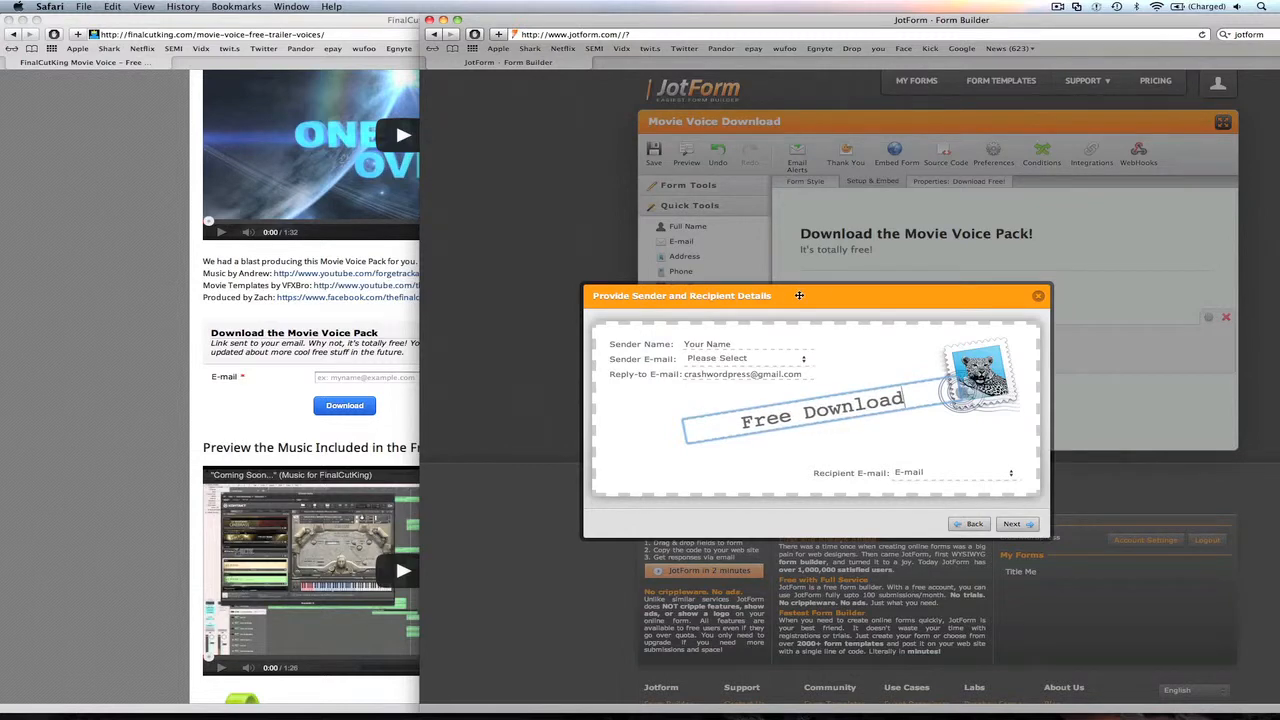
click(699, 344)
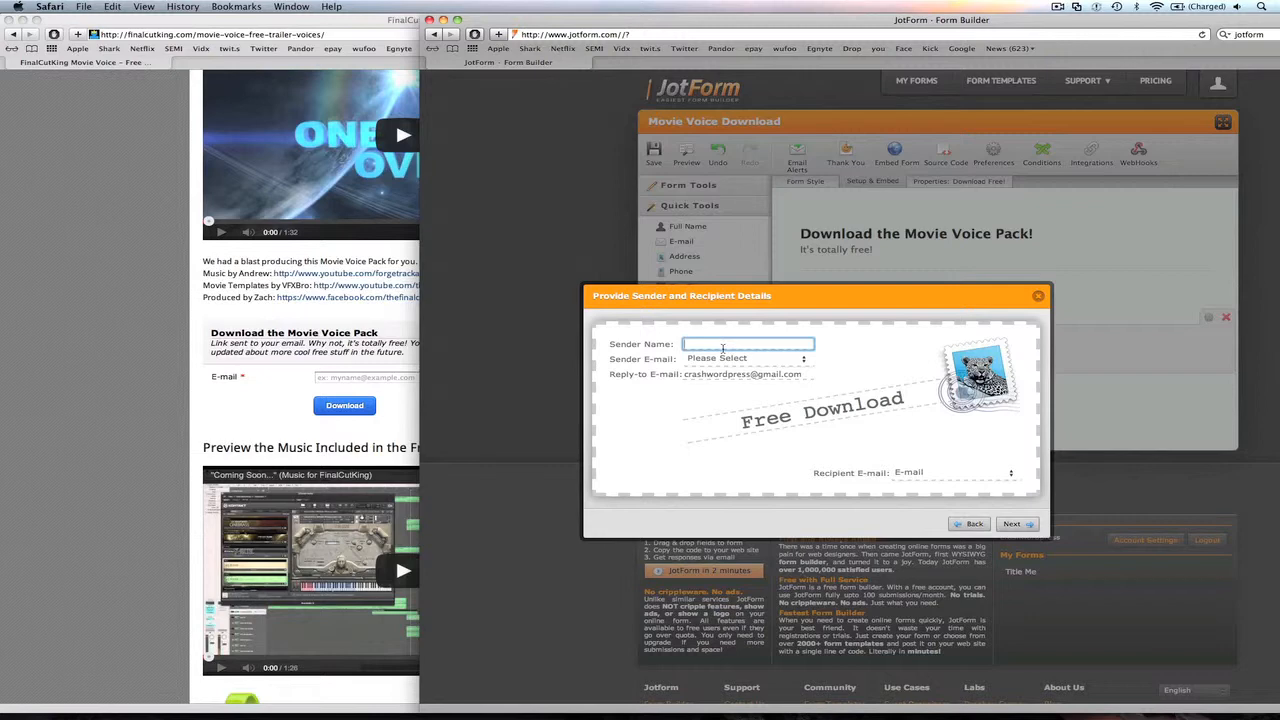
click(639, 408)
Add a custom sender e-mail by entering the account's e-mail address and choosing Verify Address
click(719, 360)
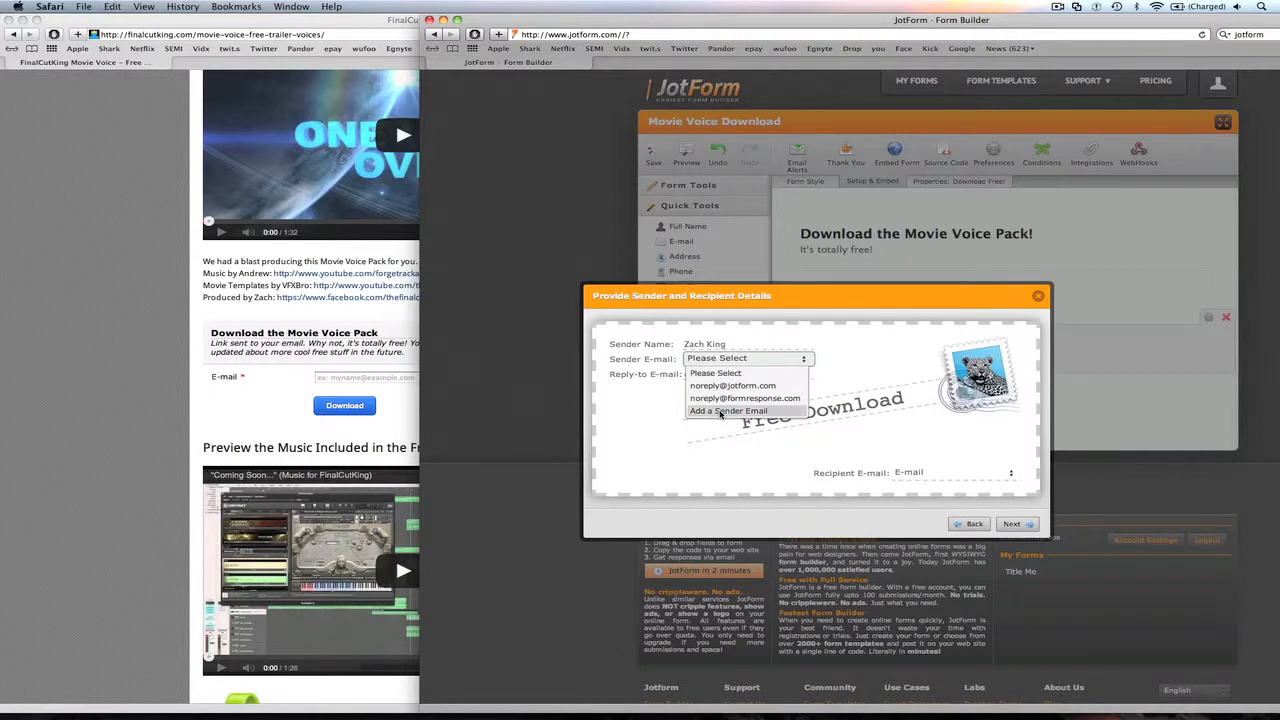
click(720, 412)
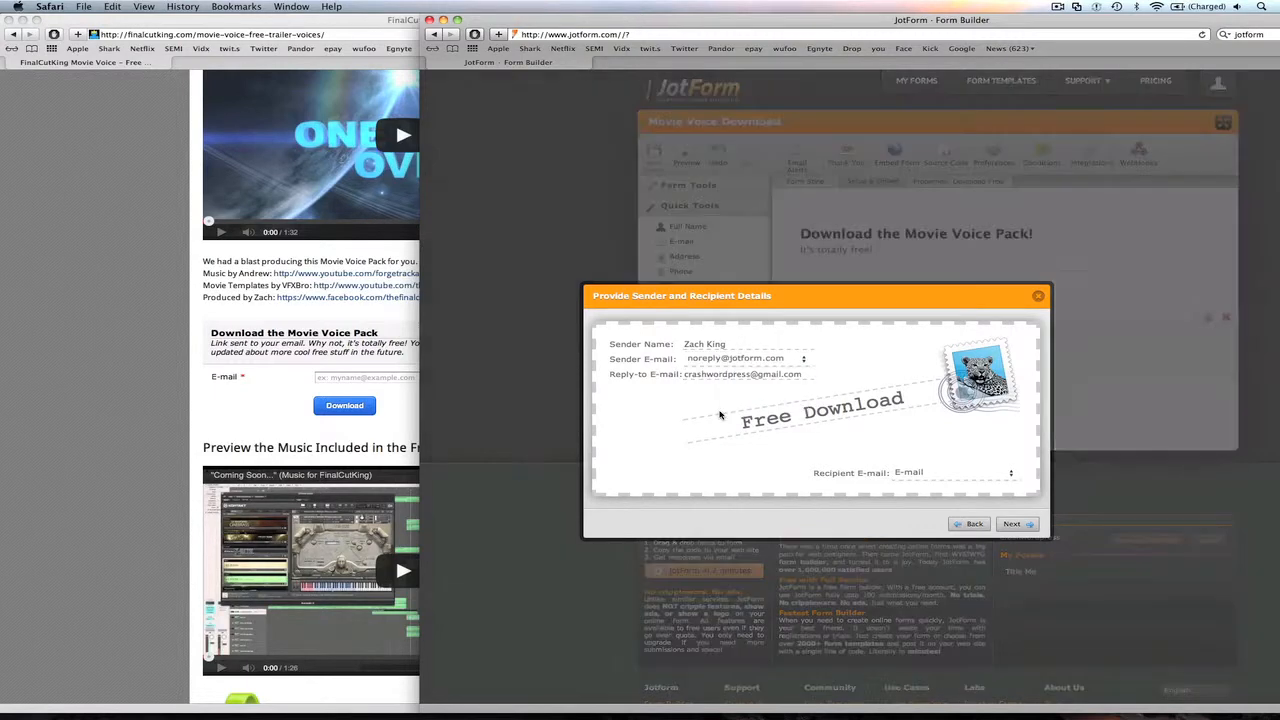
click(928, 405)
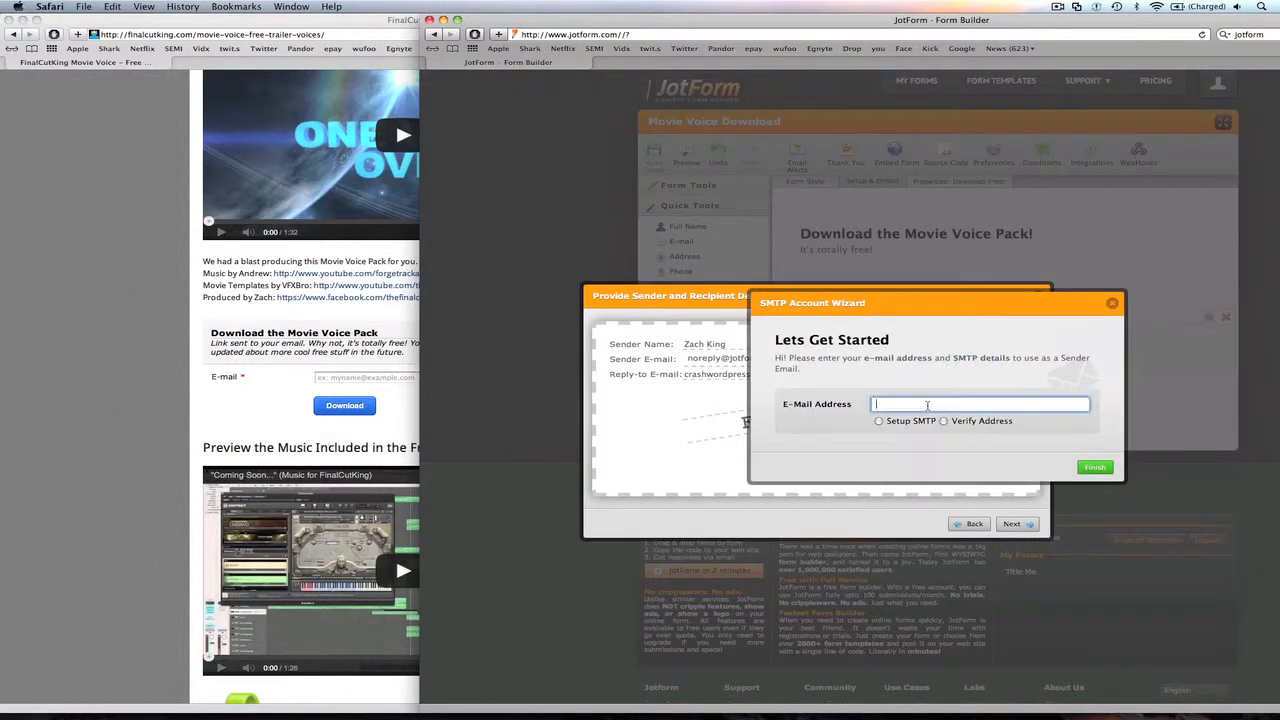
click(943, 421)
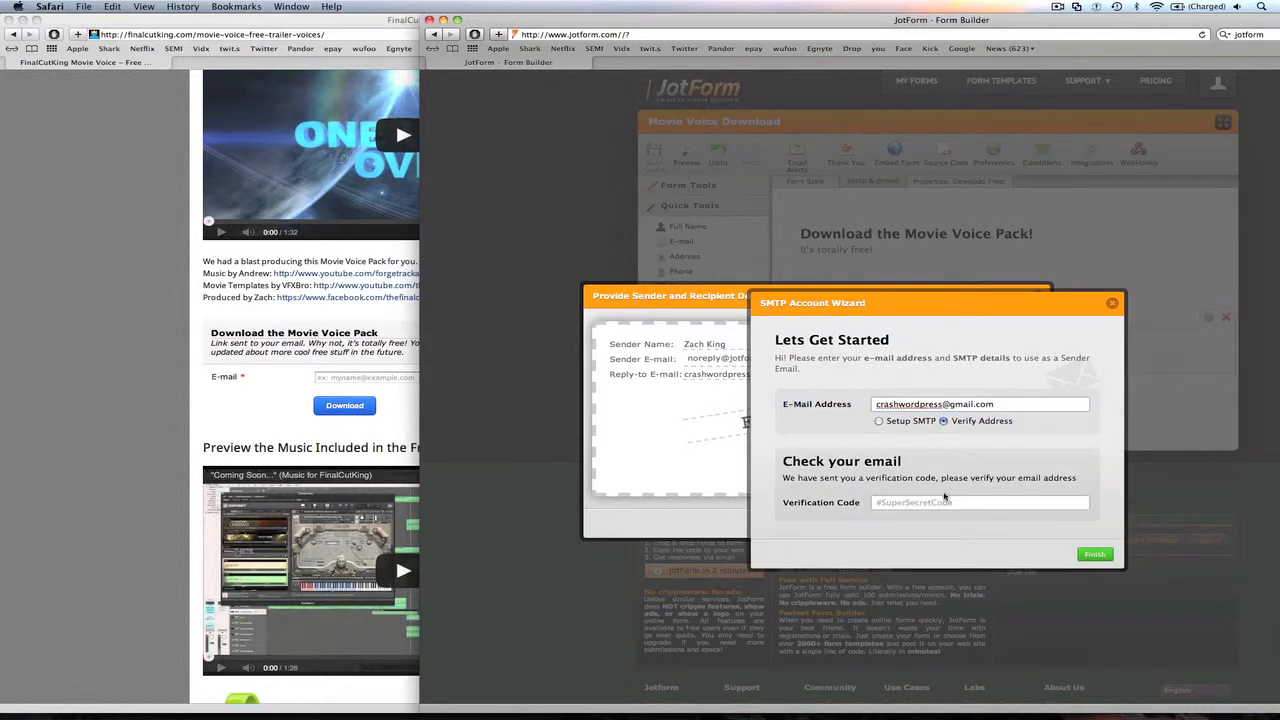
Copy the verification code from the JotForm message in Gmail, paste it into the Verification Code field and finish the wizard
click(914, 505)
key(super+n)
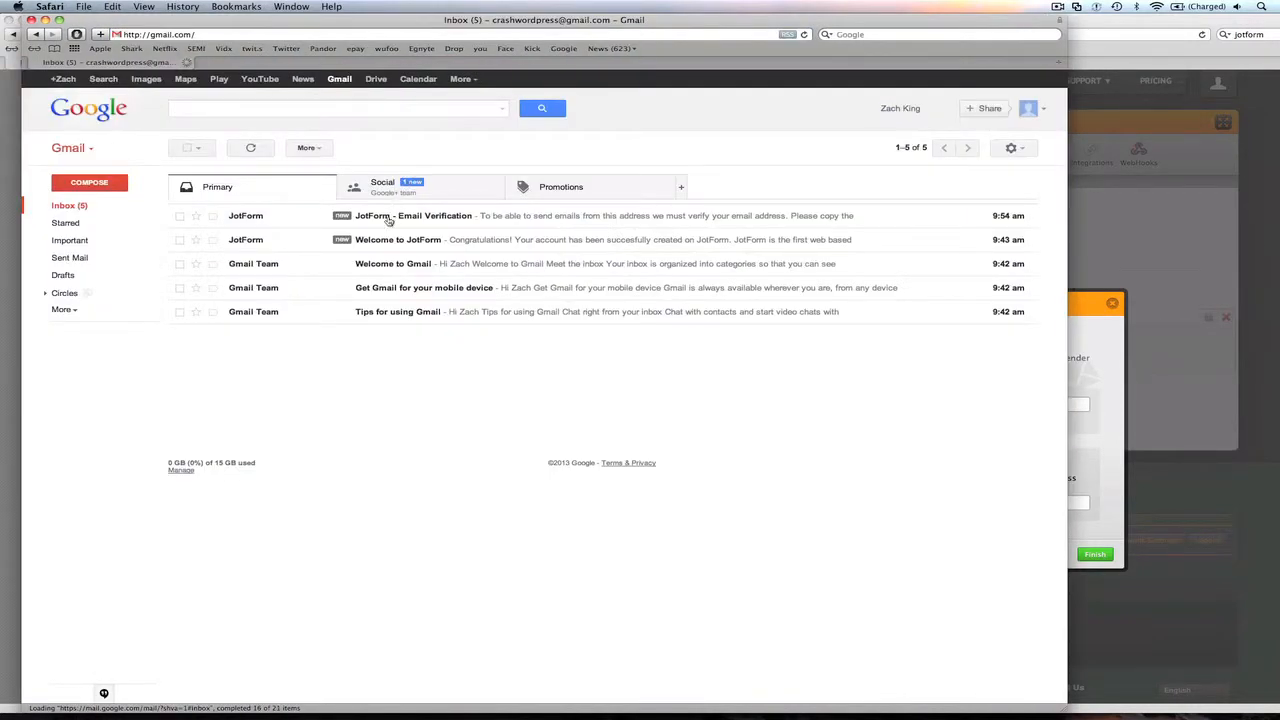
click(390, 218)
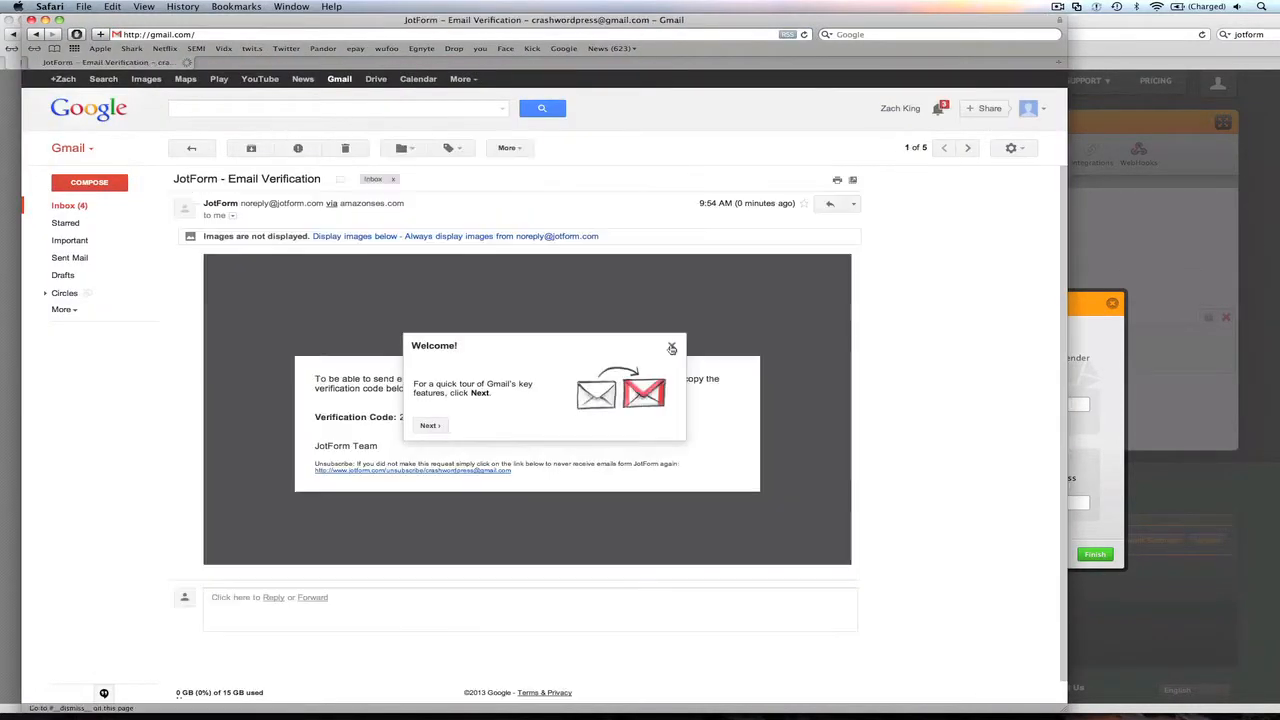
click(671, 348)
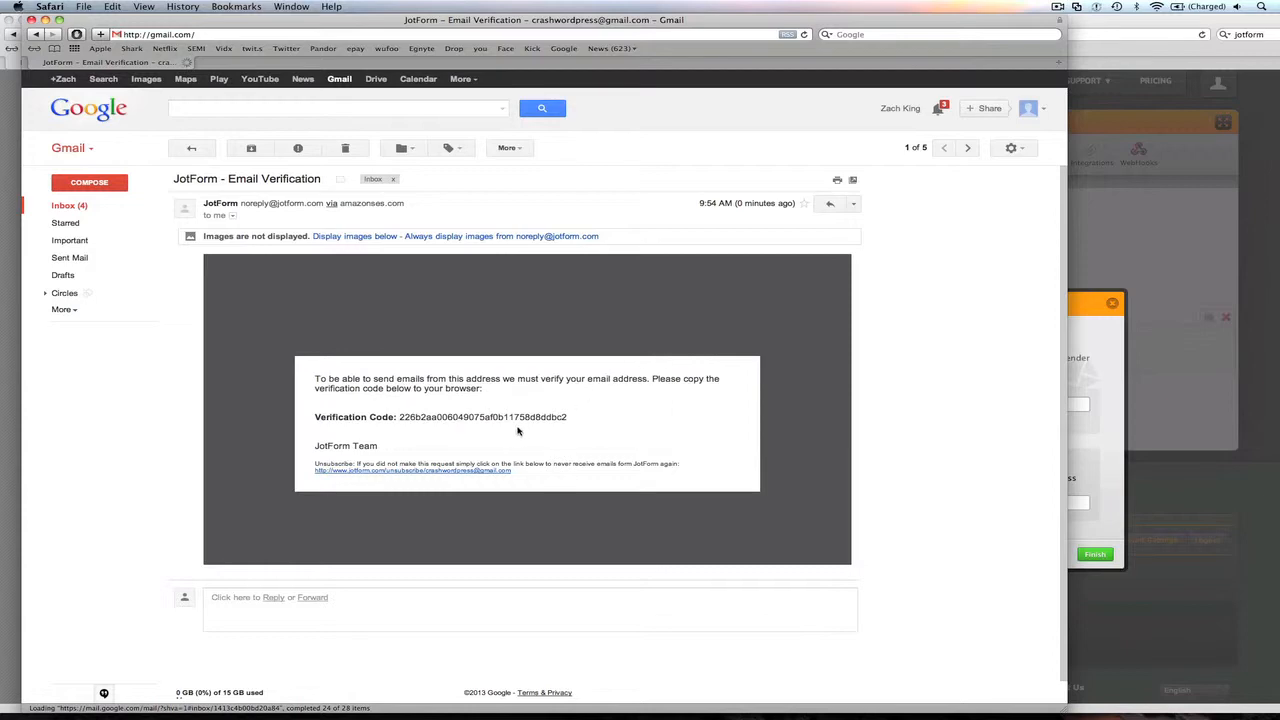
drag(576, 421, 400, 420)
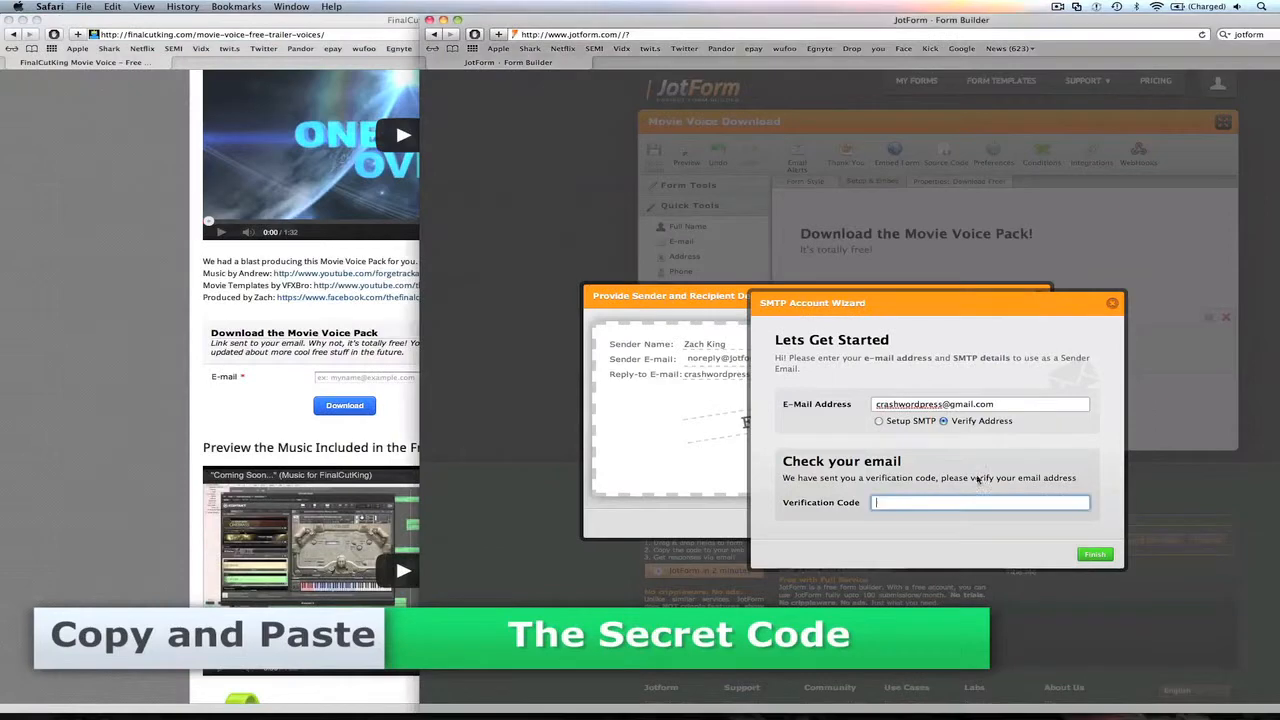
key(super+v)
click(1095, 555)
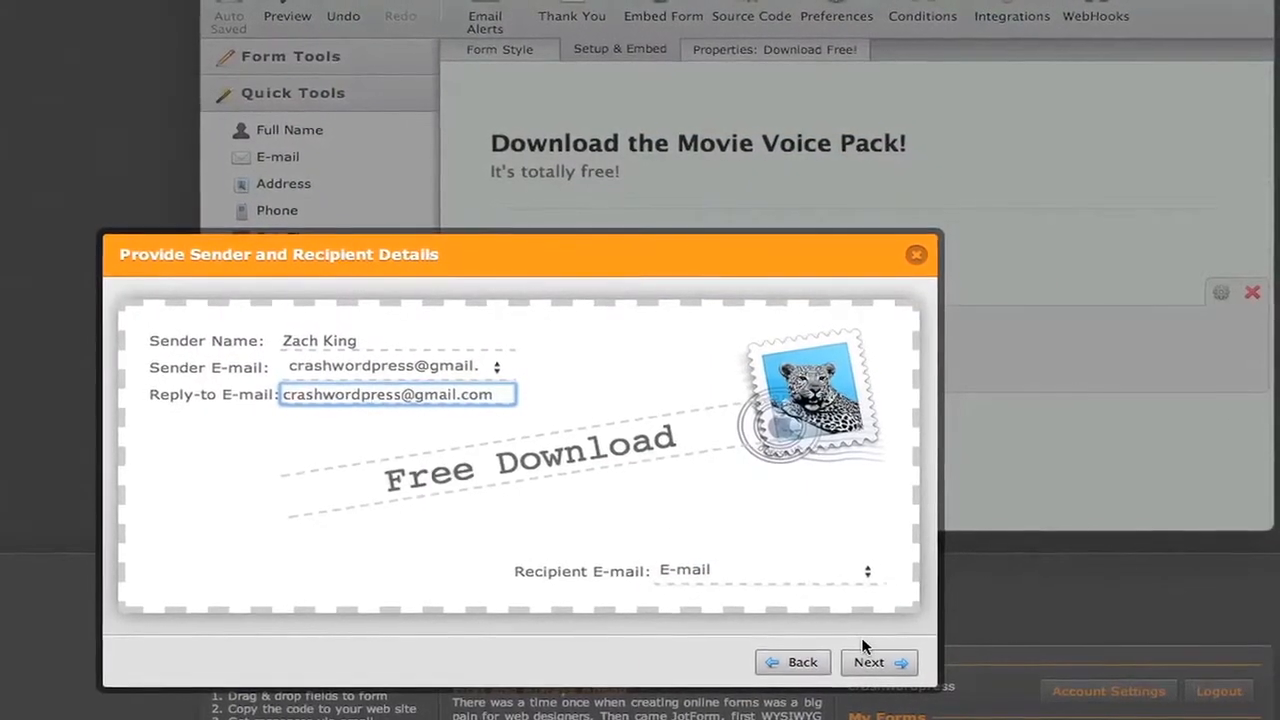
Set the autoresponder's recipient to the form's E-mail field and continue to composing the email
click(760, 583)
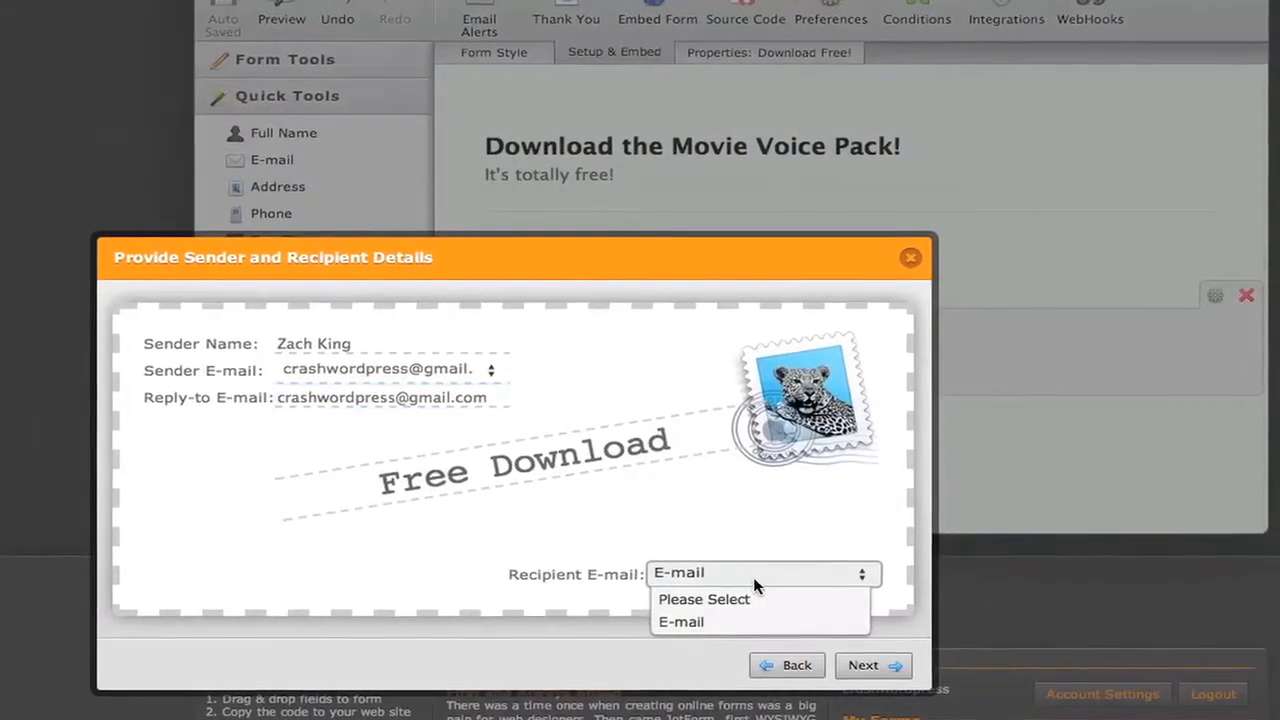
click(713, 622)
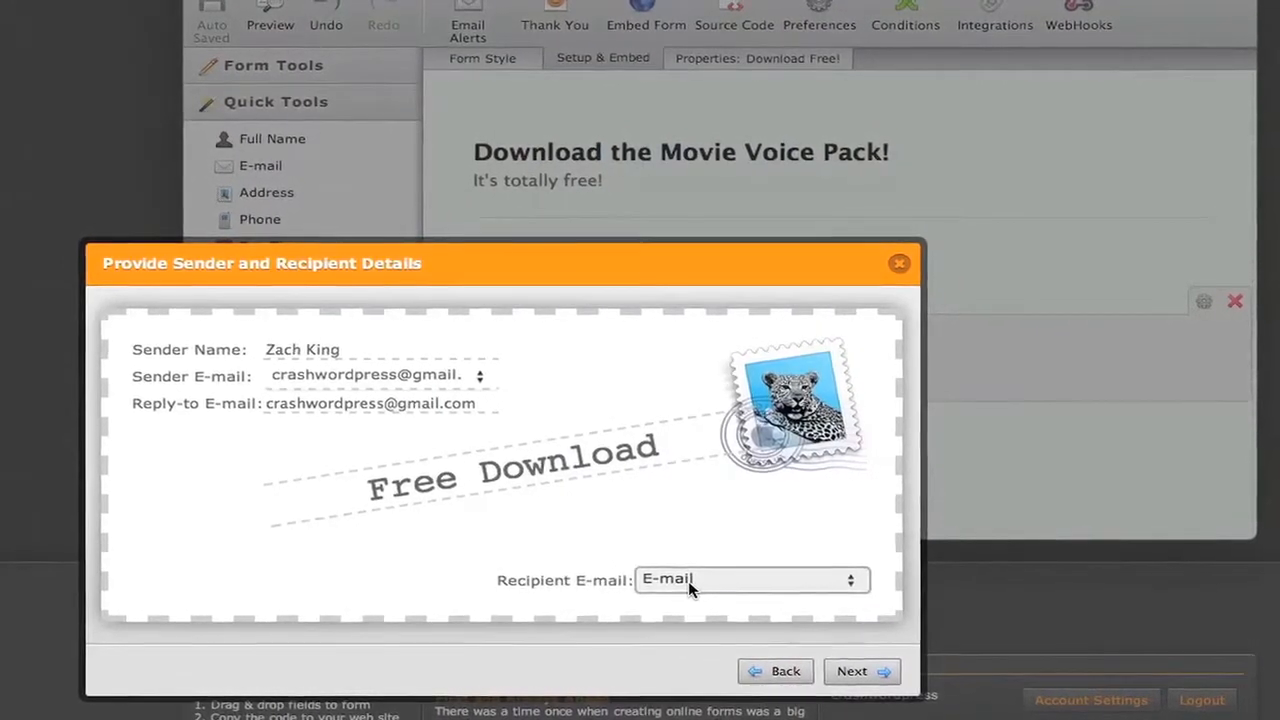
click(690, 580)
click(676, 624)
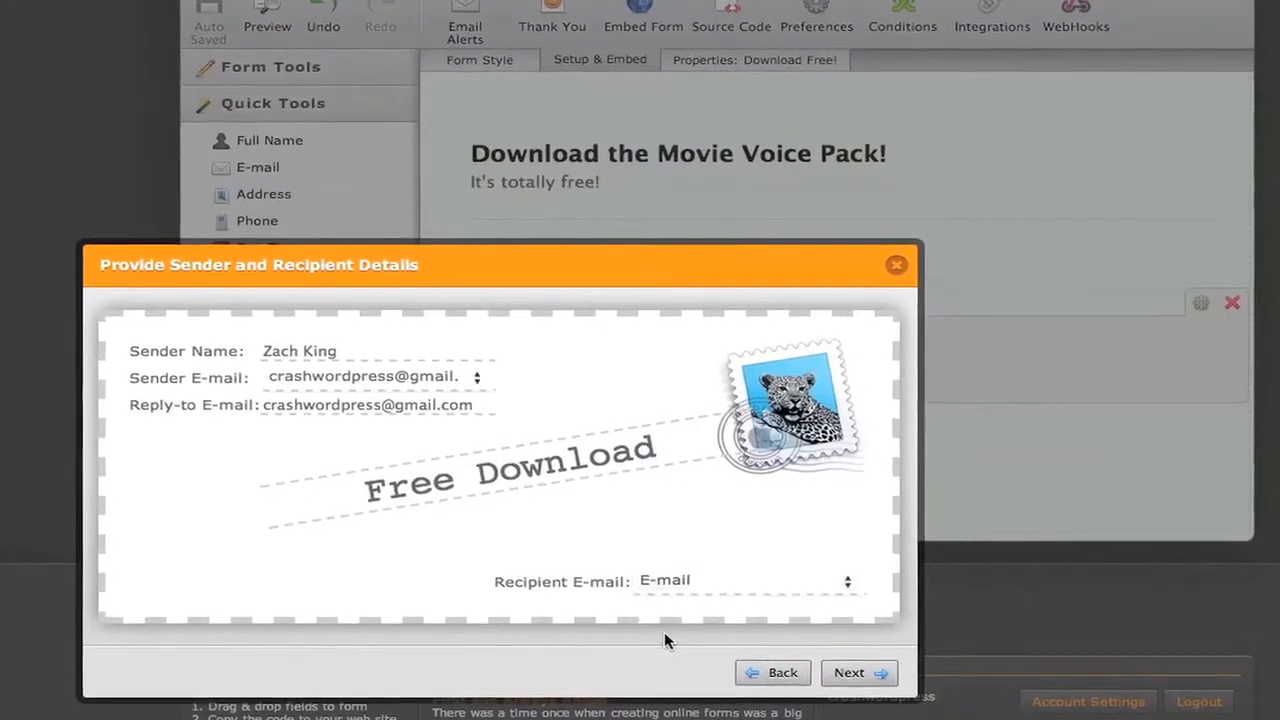
click(860, 673)
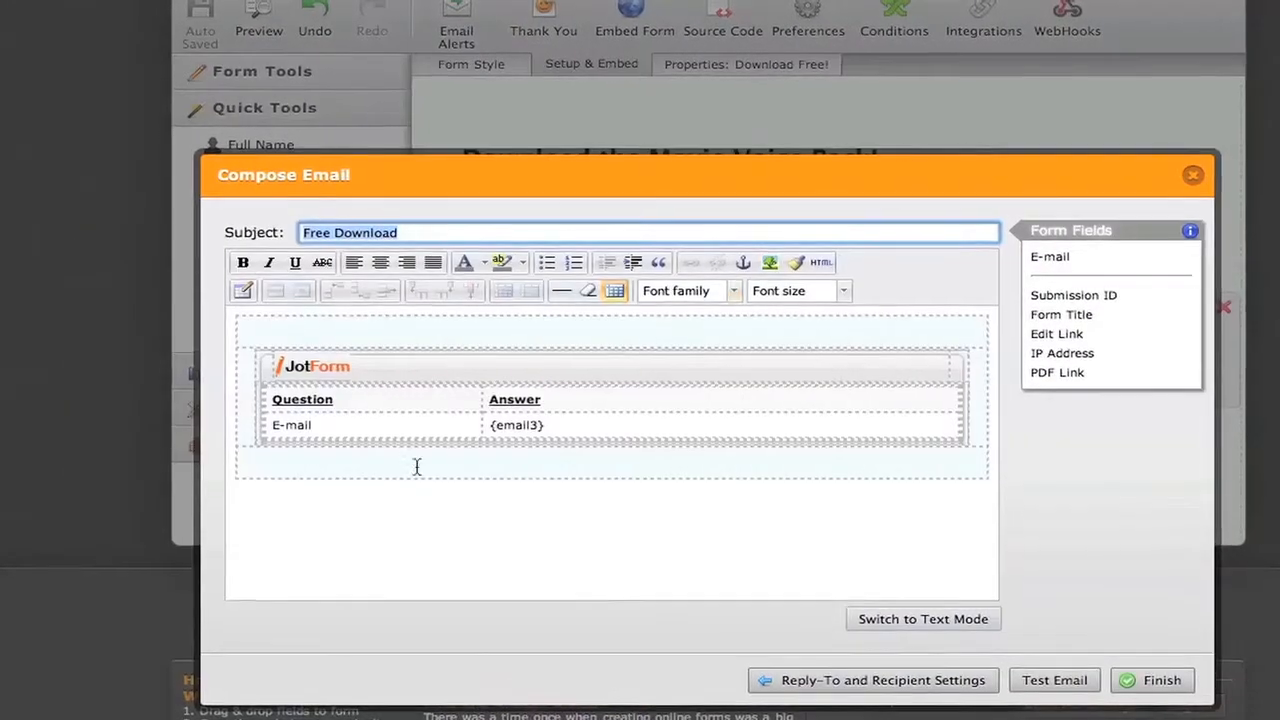
Clear the default email body and change the subject to Movie Voice Free Download
click(386, 516)
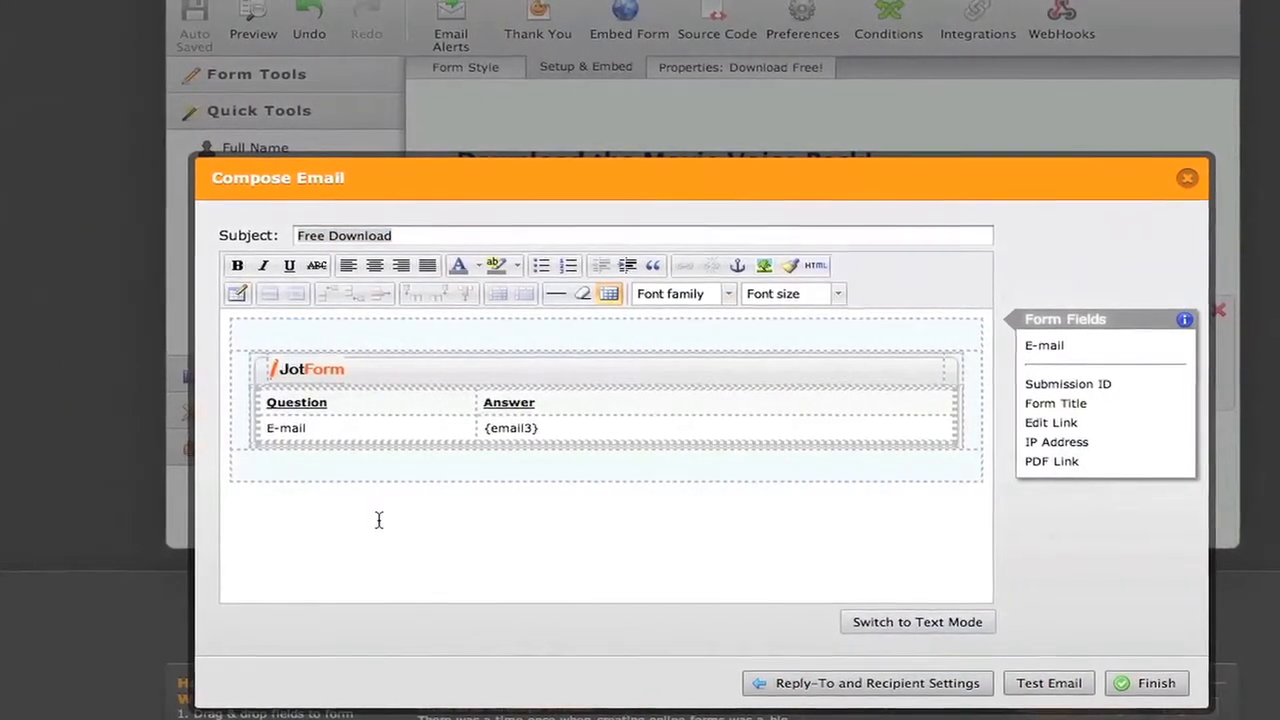
key(ctrl+a)
key(Delete)
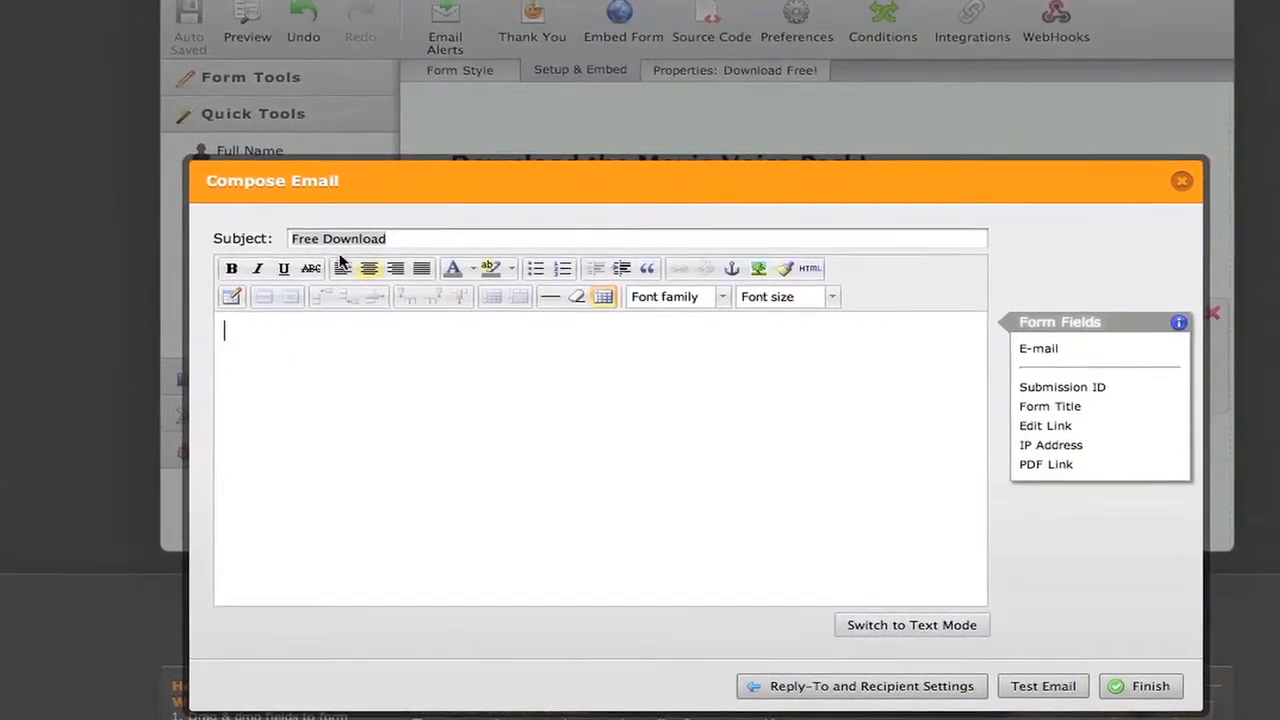
click(294, 238)
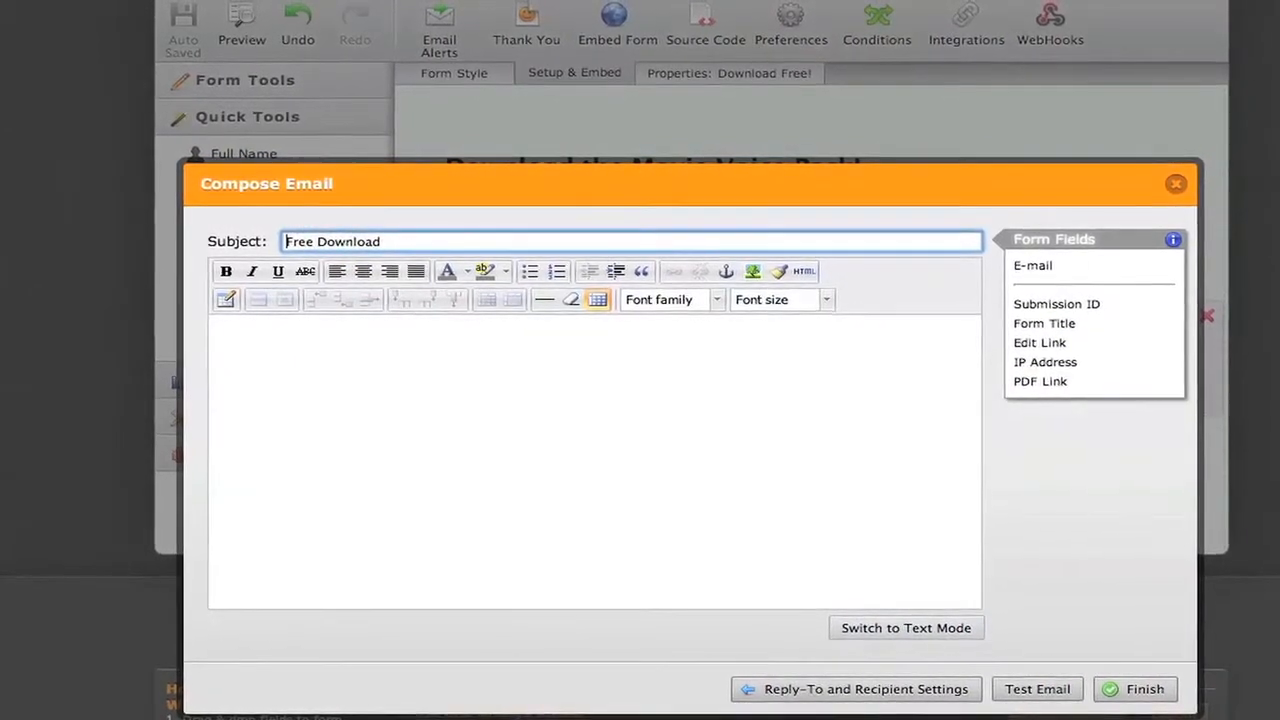
text(Movie Voice)
Write the message "Hey thanks so much for checking out the CrashWordpress.com Website. Download your movie voice here." and sign it with the sender's first name
click(331, 337)
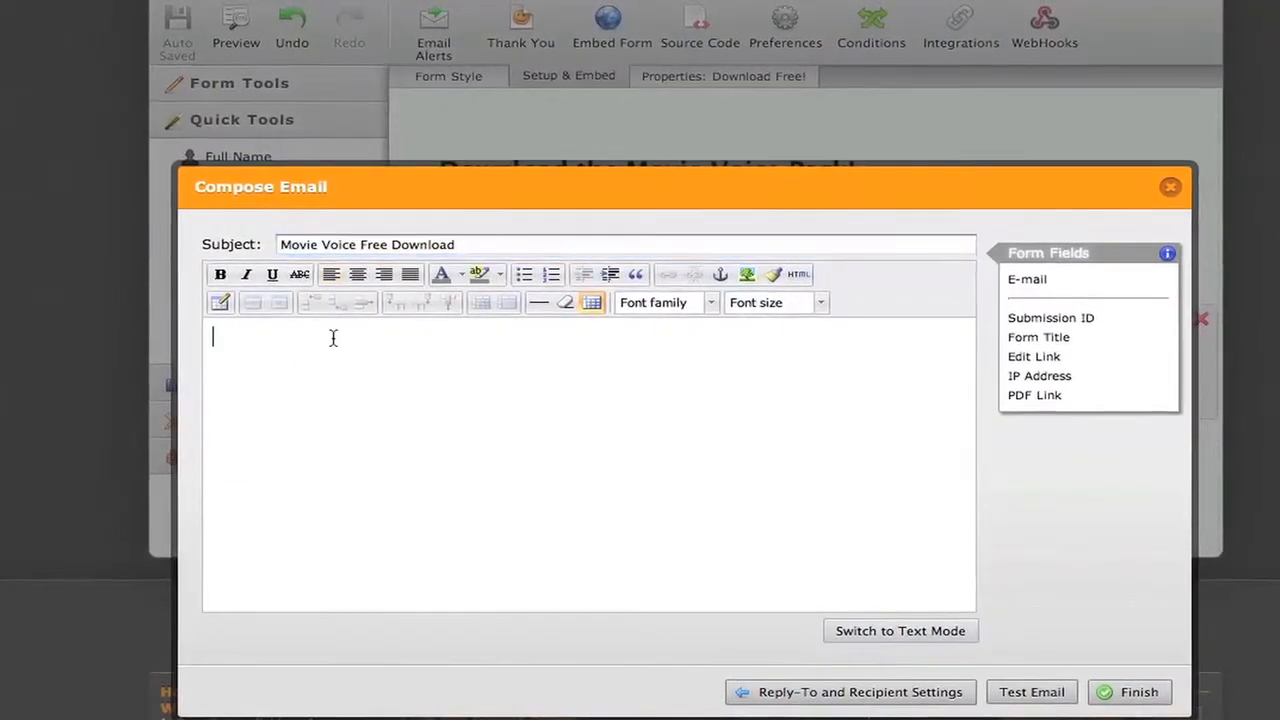
text(Hey thanks so much for )
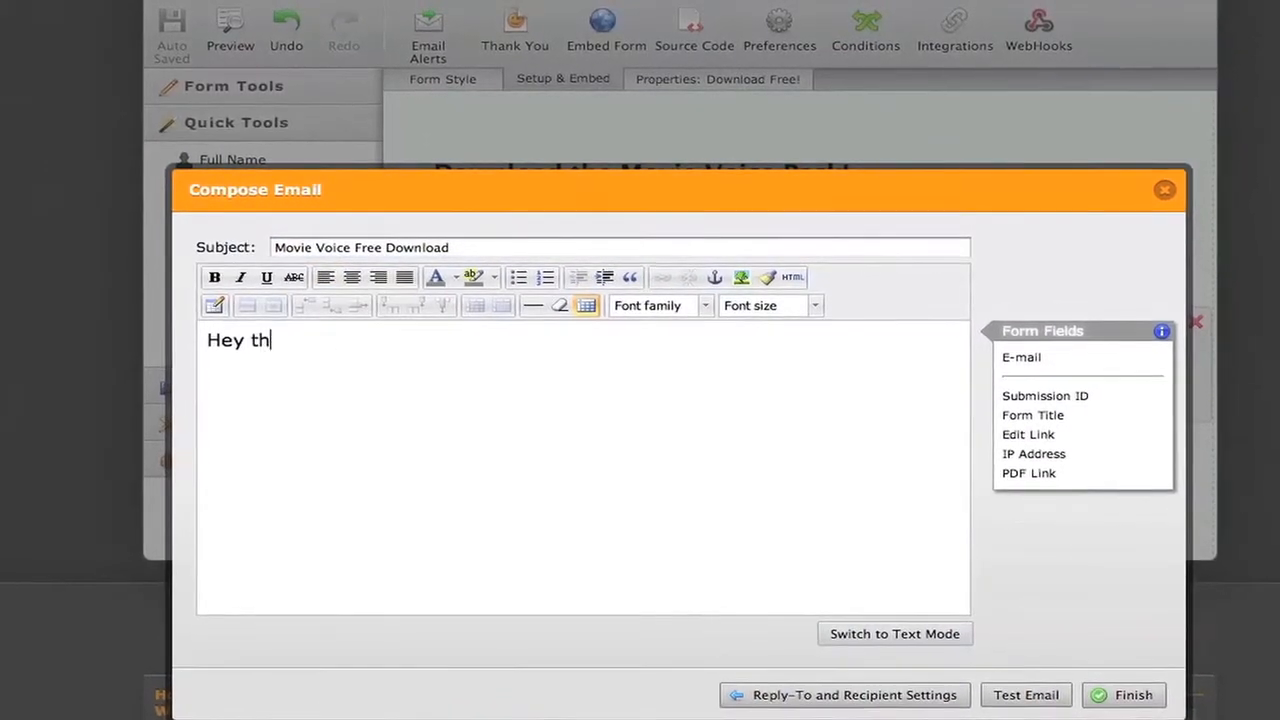
text(download)
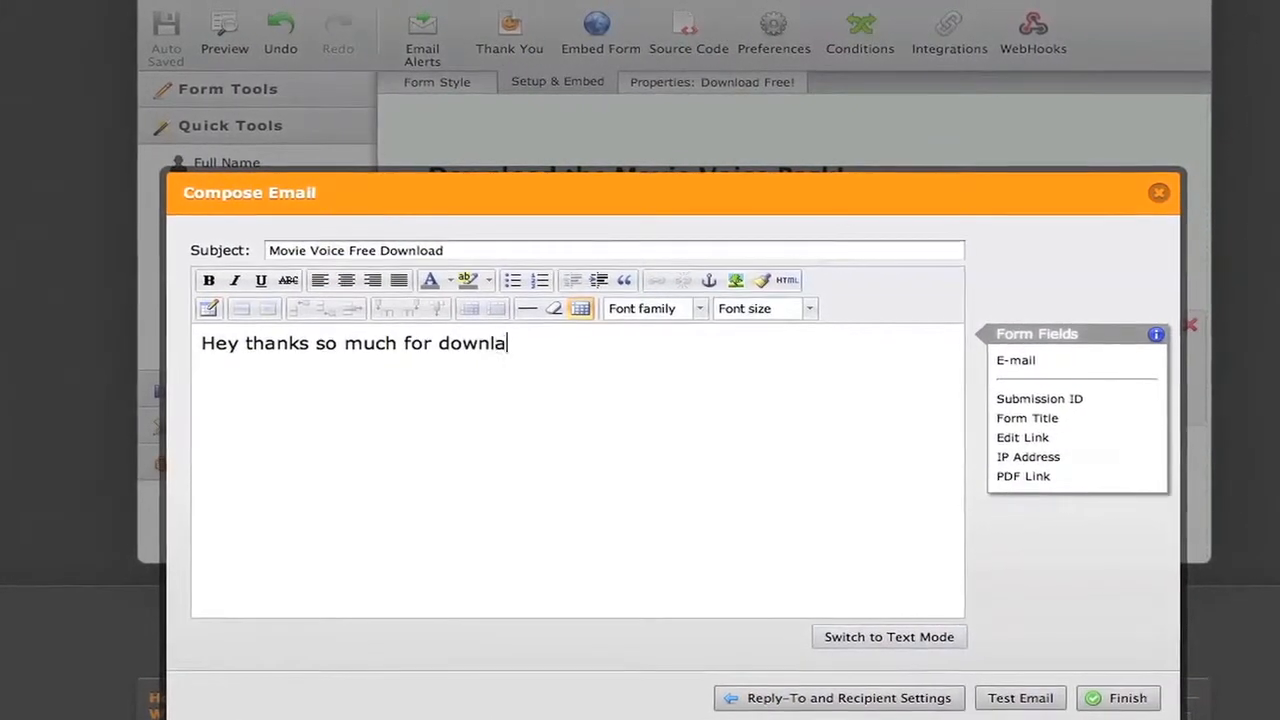
key(BackSpace)
key(BackSpace)
key(BackSpace)
key(BackSpace)
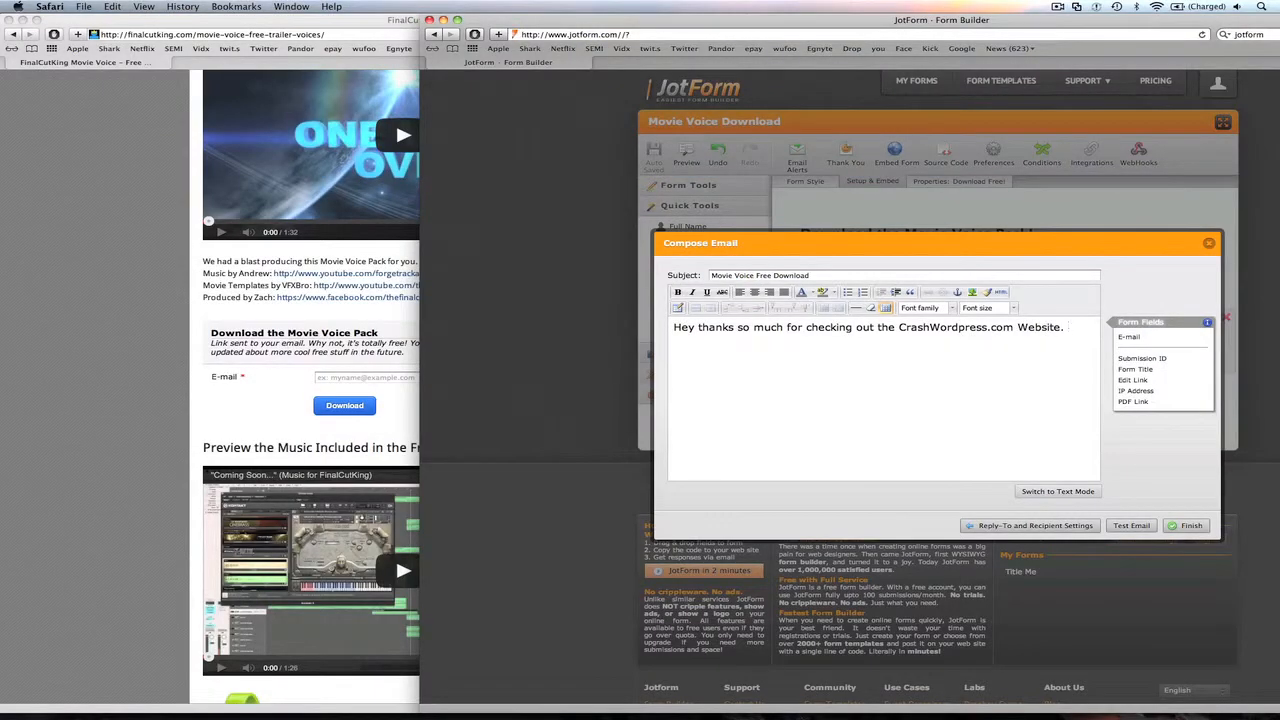
key(Return)
text(Download yoru ur movie voice here.)
key(Return)
key(Return)
text(Zach)
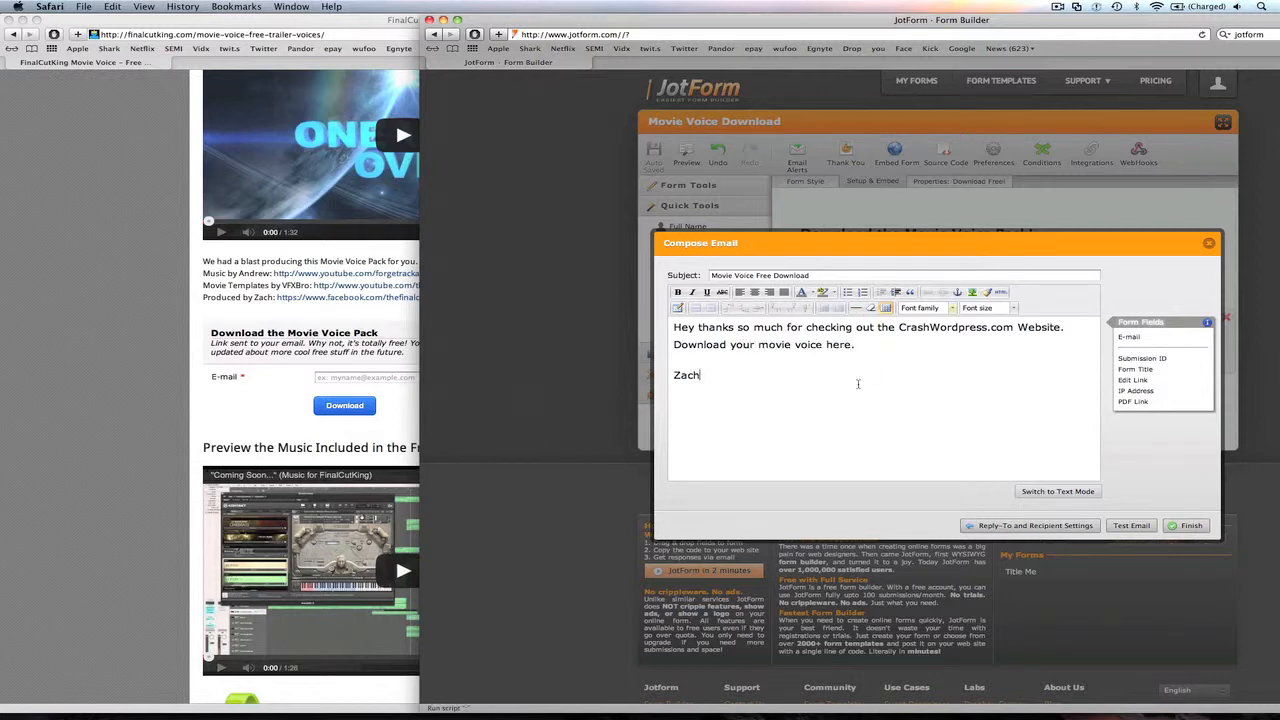
drag(853, 345, 758, 347)
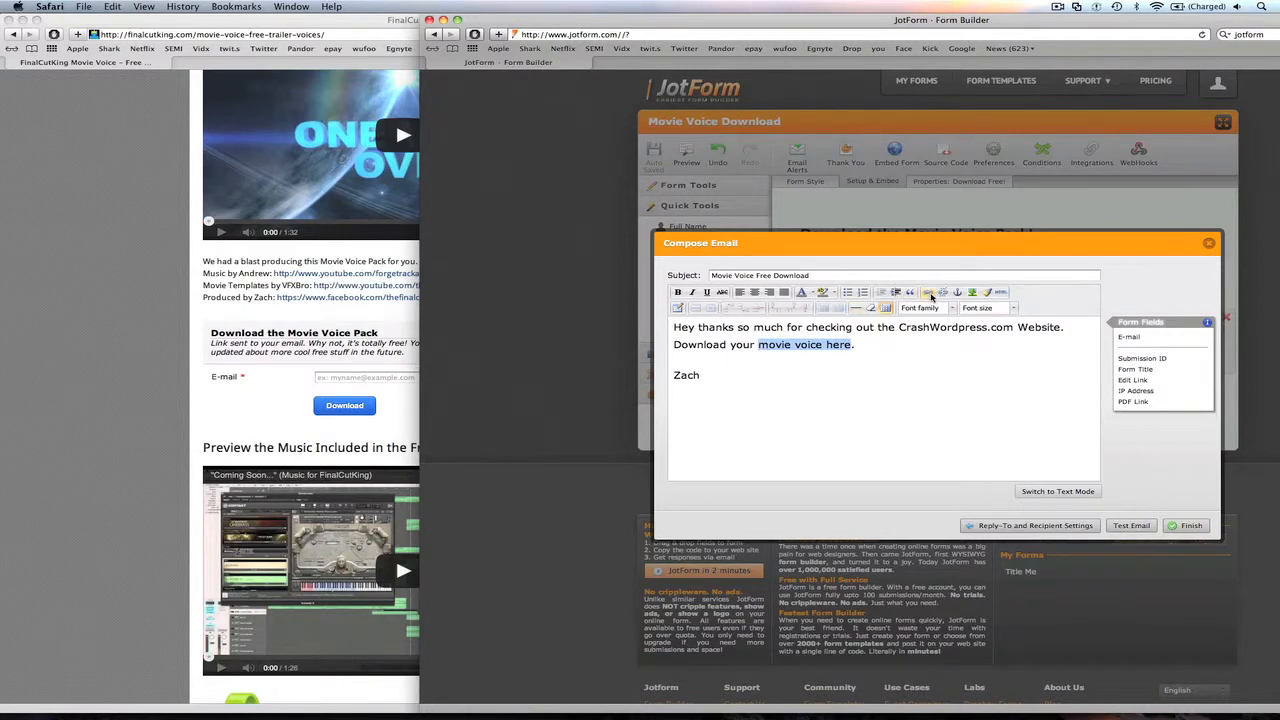
click(940, 292)
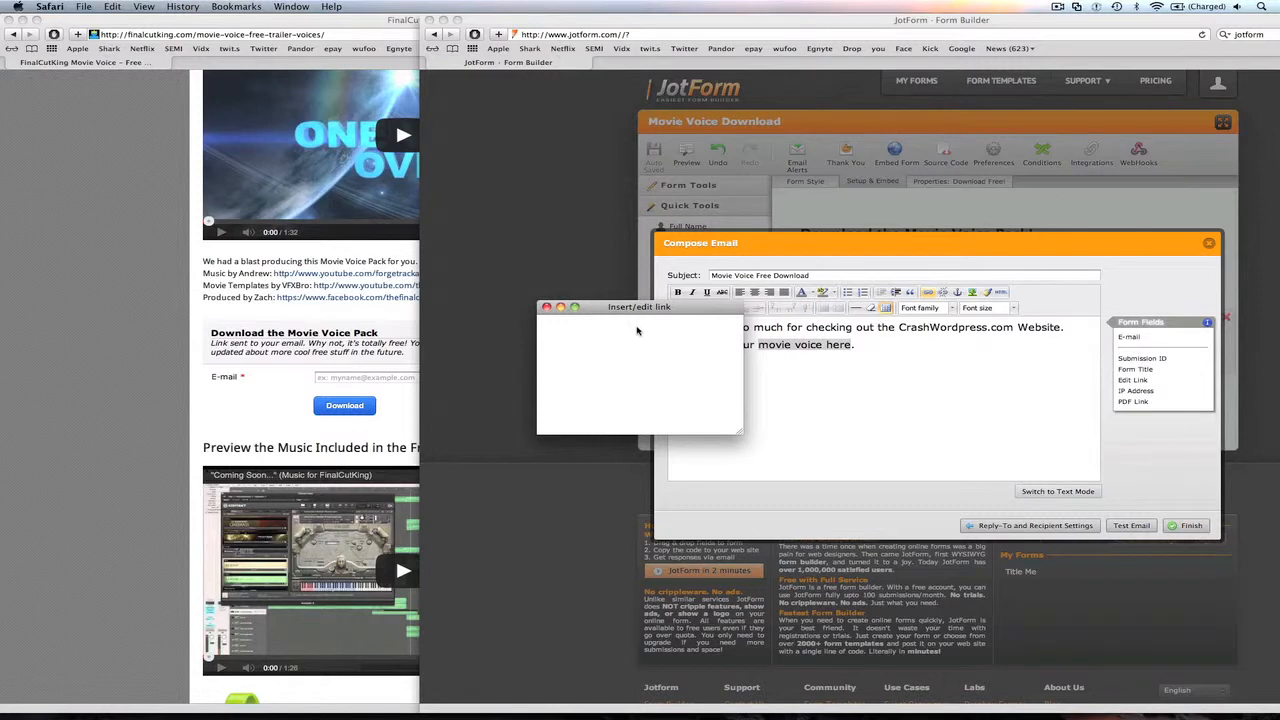
text(www)
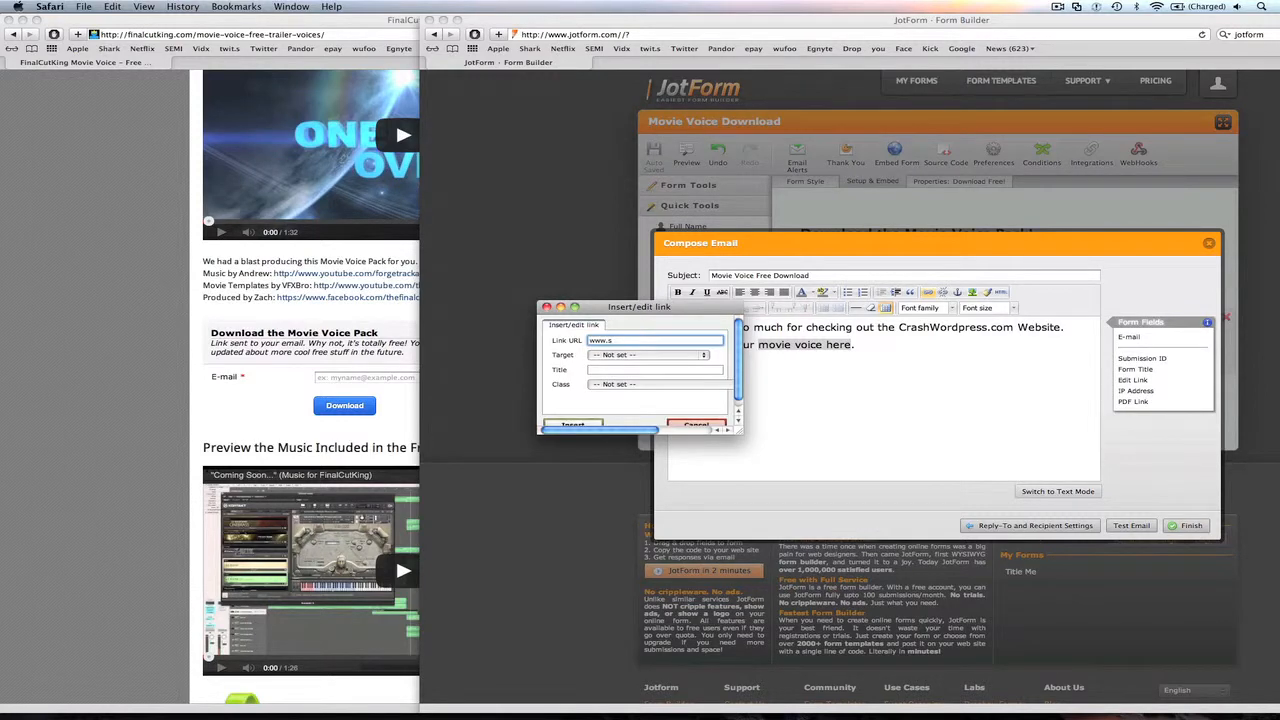
text(.zachsdownload.com)
click(562, 425)
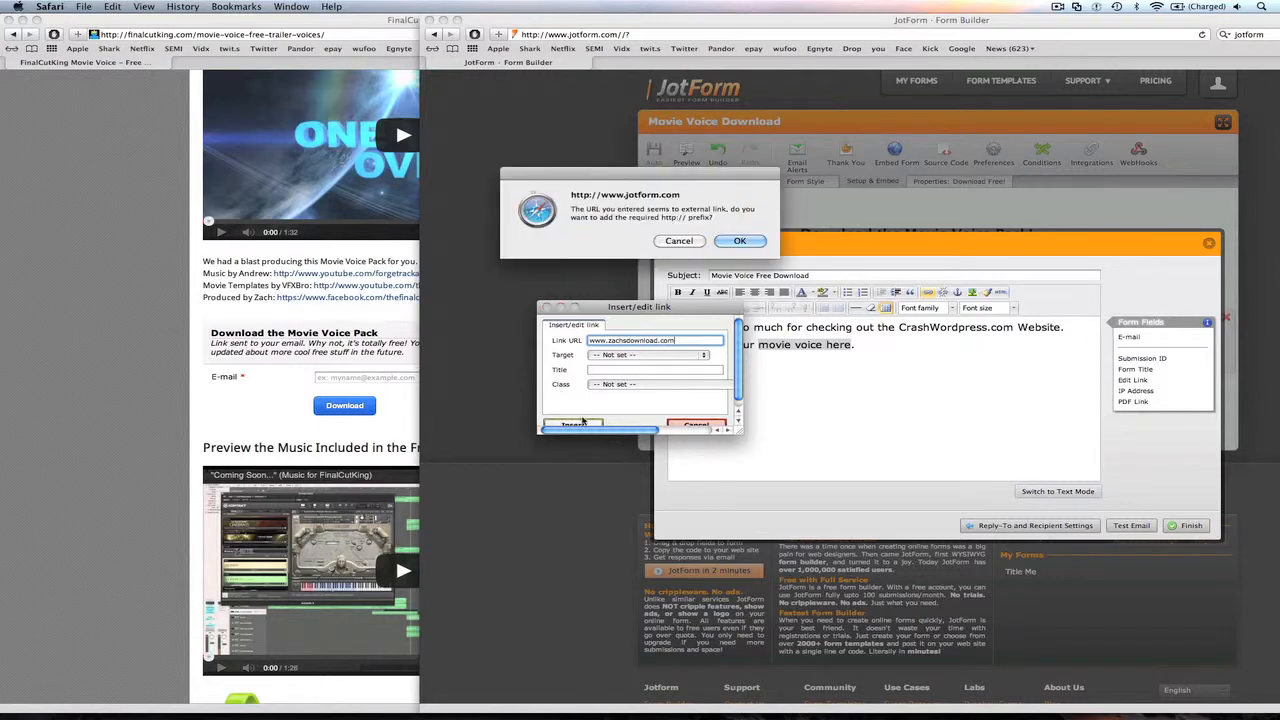
click(739, 241)
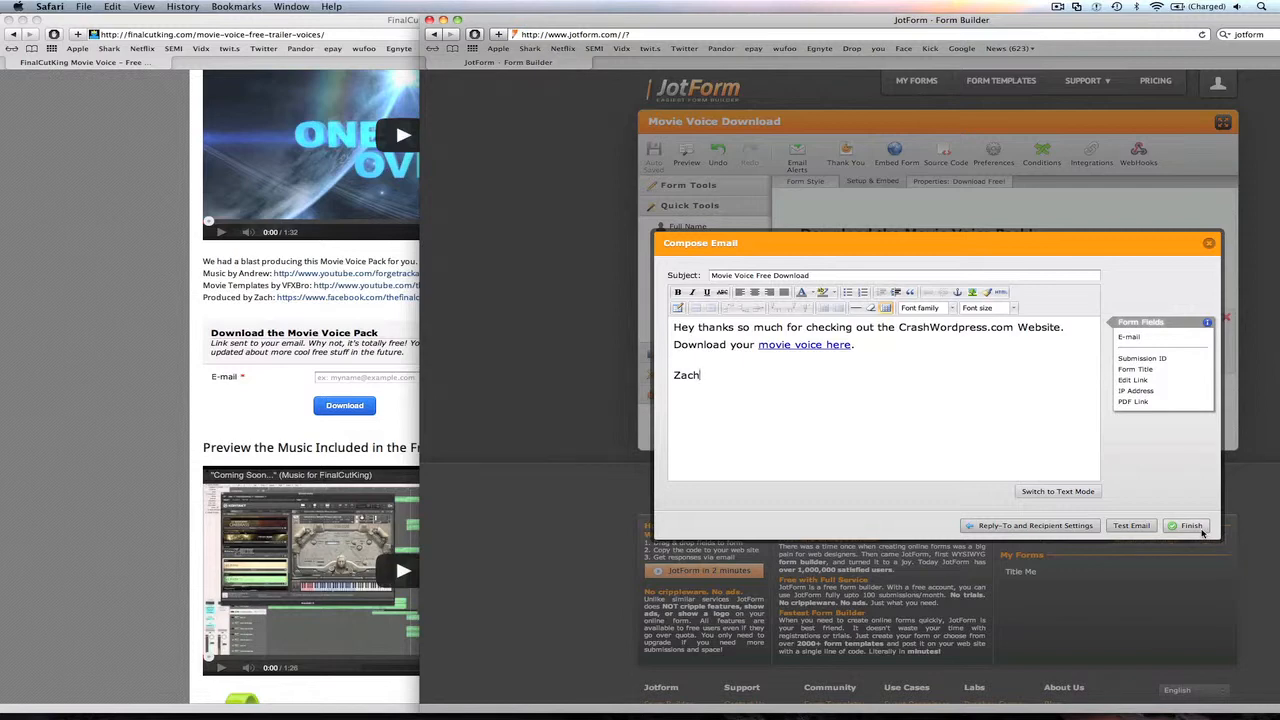
click(1203, 532)
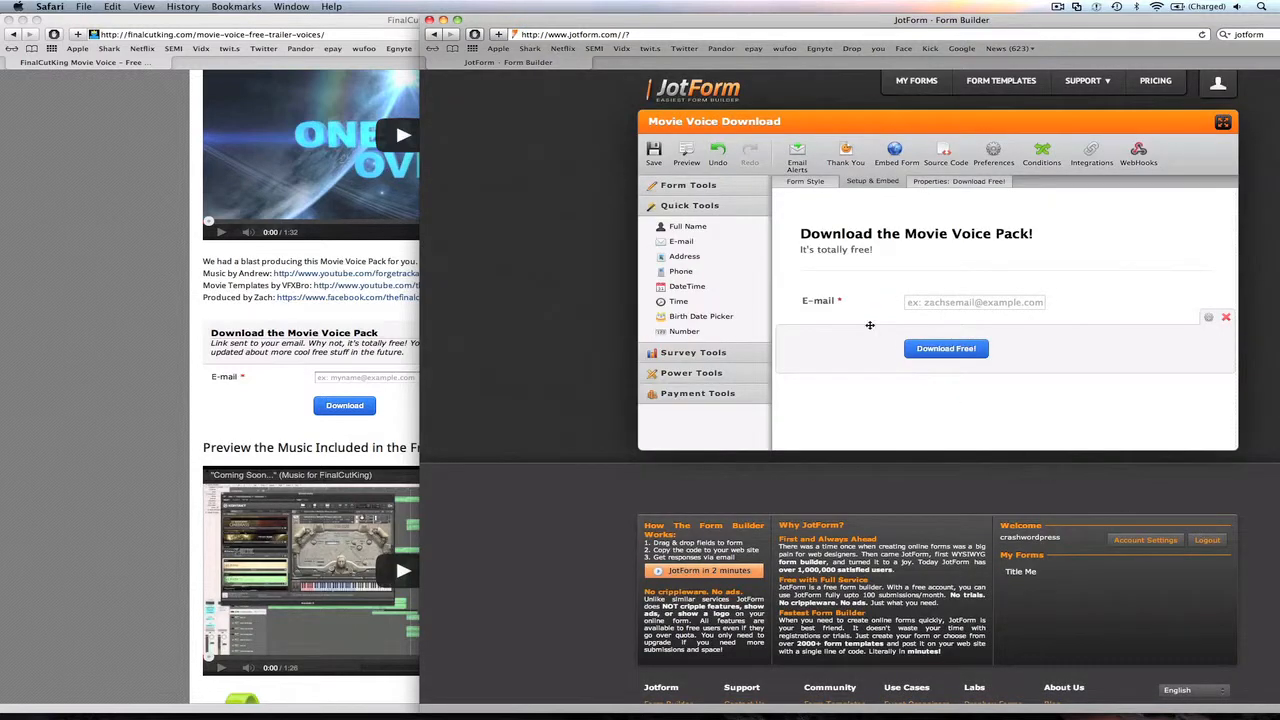
click(655, 152)
Switch to the WordPress site's Downloads page and open it for editing
click(8, 20)
click(284, 248)
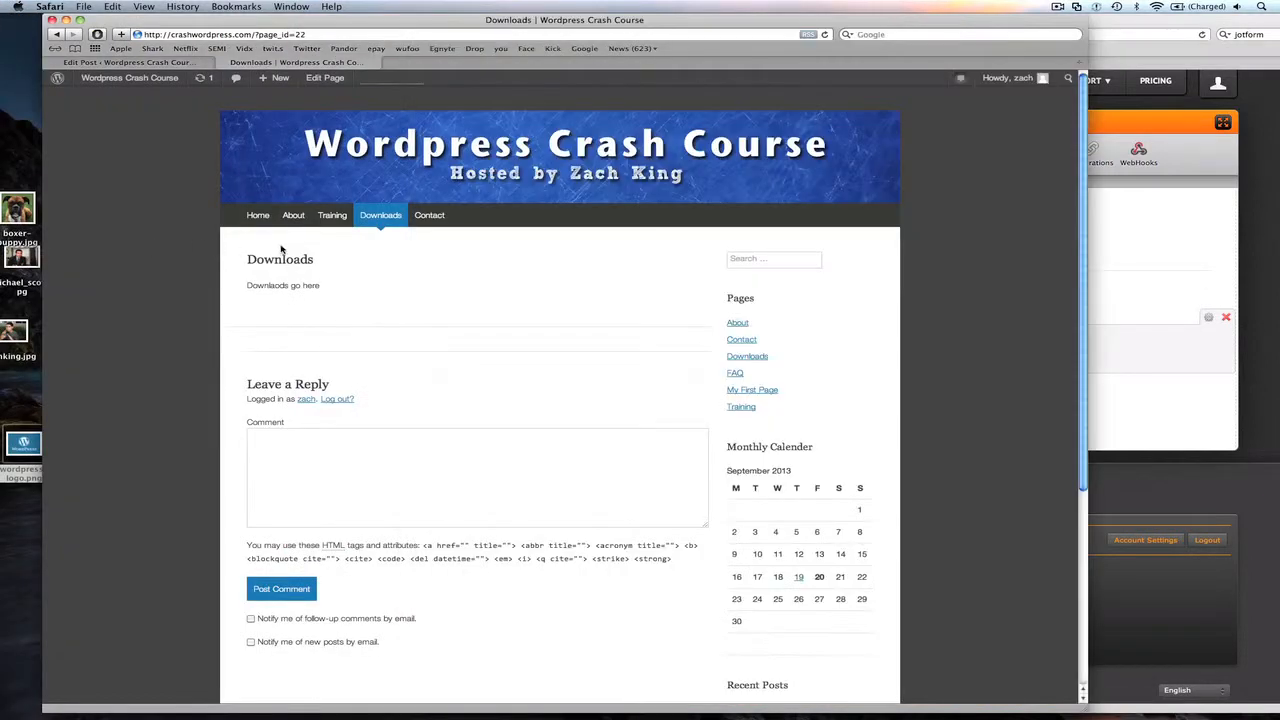
click(318, 79)
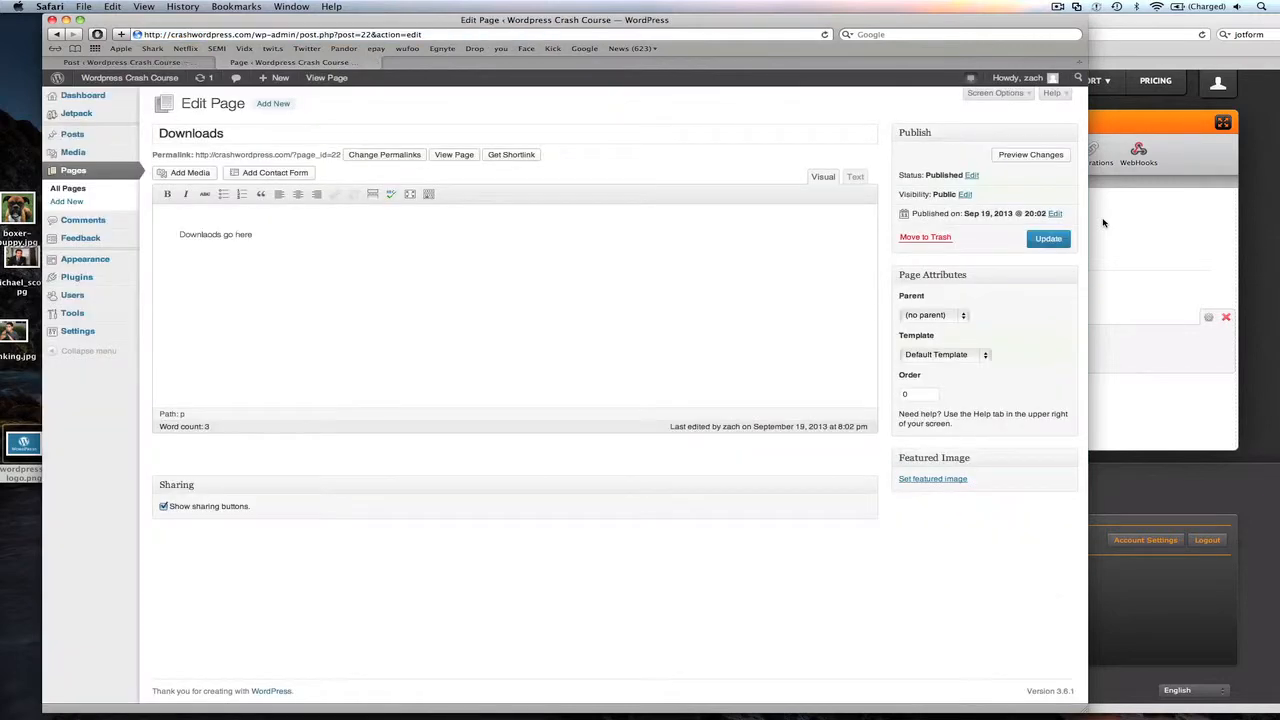
Return to the JotForm builder and copy the form's embed code for the Wordpress platform
click(1104, 222)
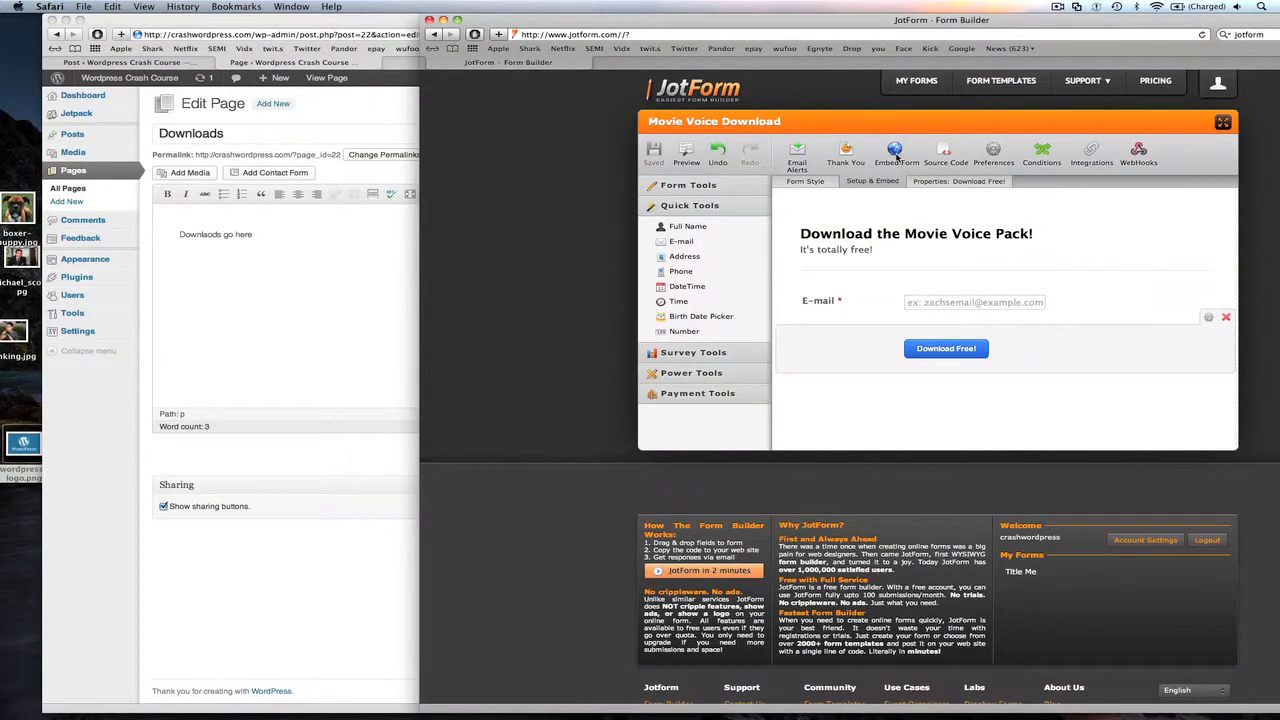
click(896, 156)
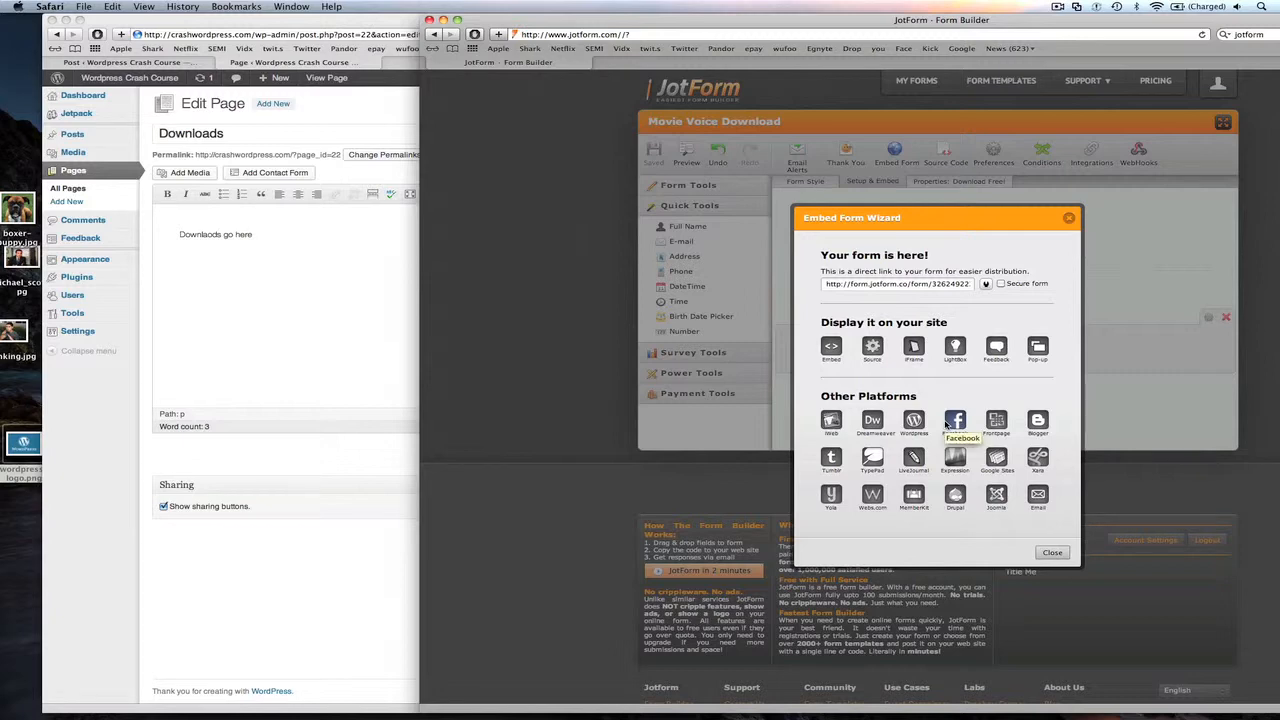
click(911, 421)
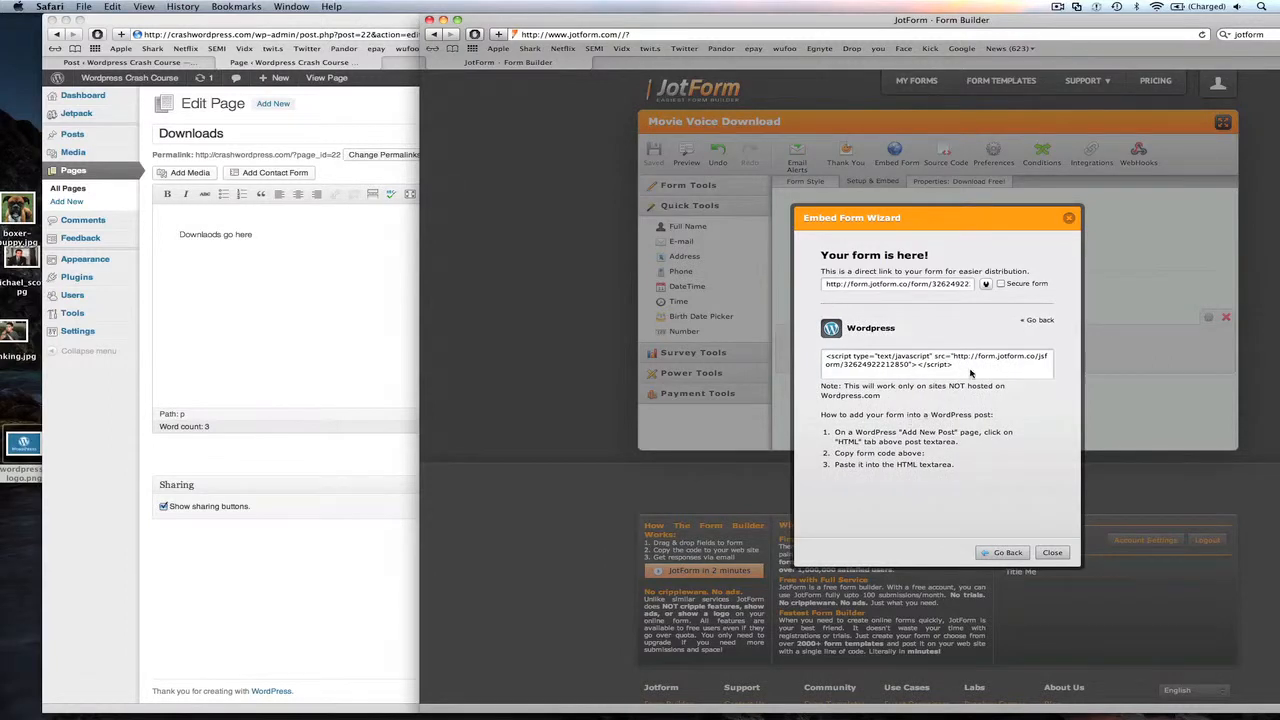
drag(970, 370, 819, 352)
key(super+c)
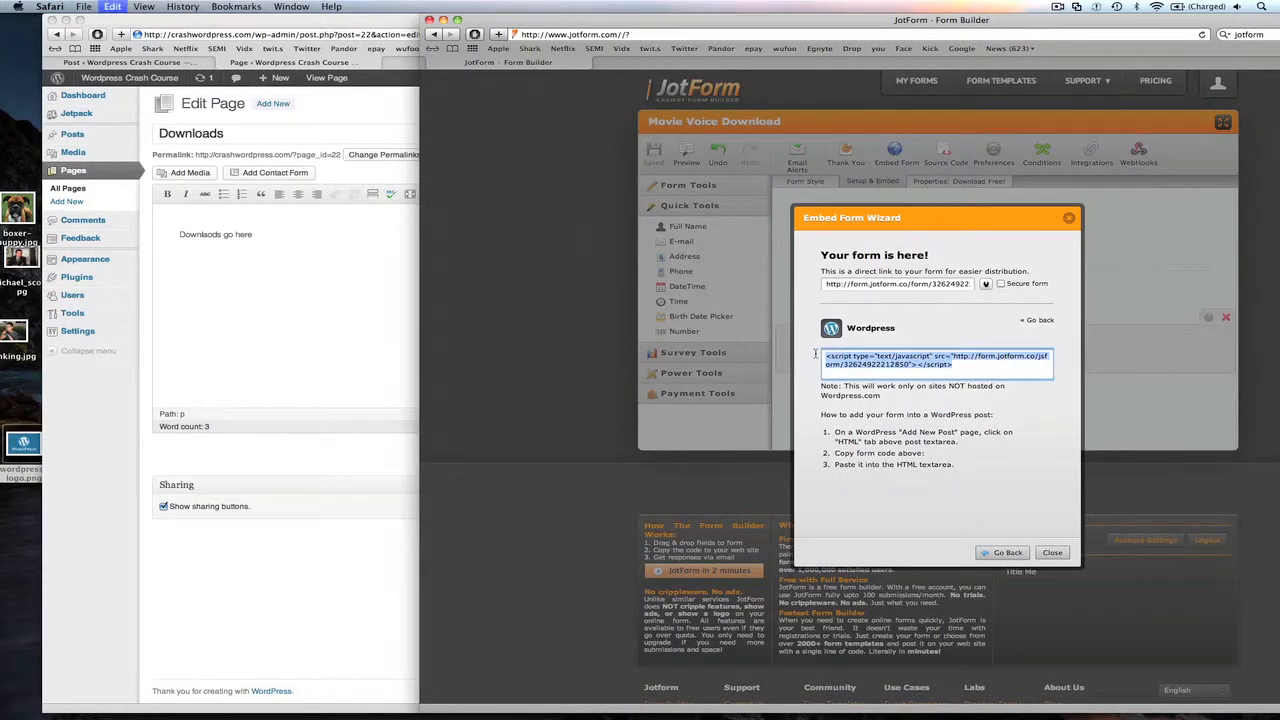
Paste the embed code into the Downloads page's HTML text, change the text above it to "Download Here" and update the page
click(321, 339)
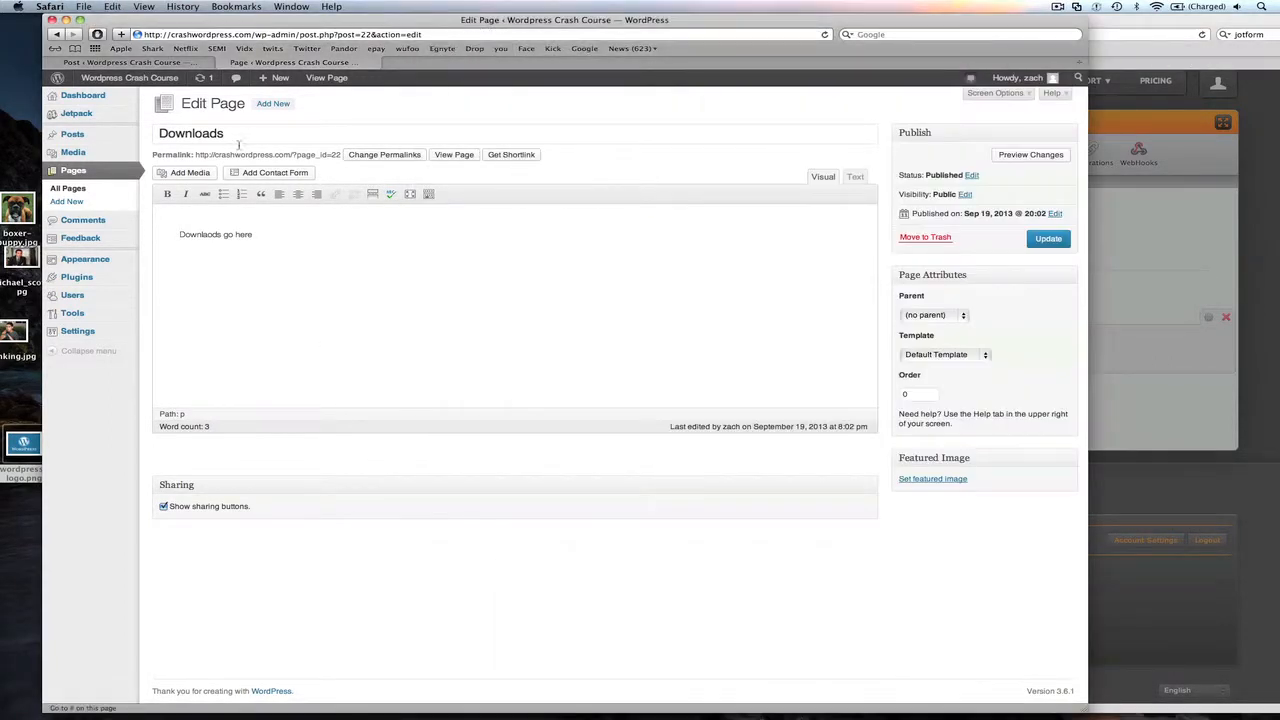
click(855, 176)
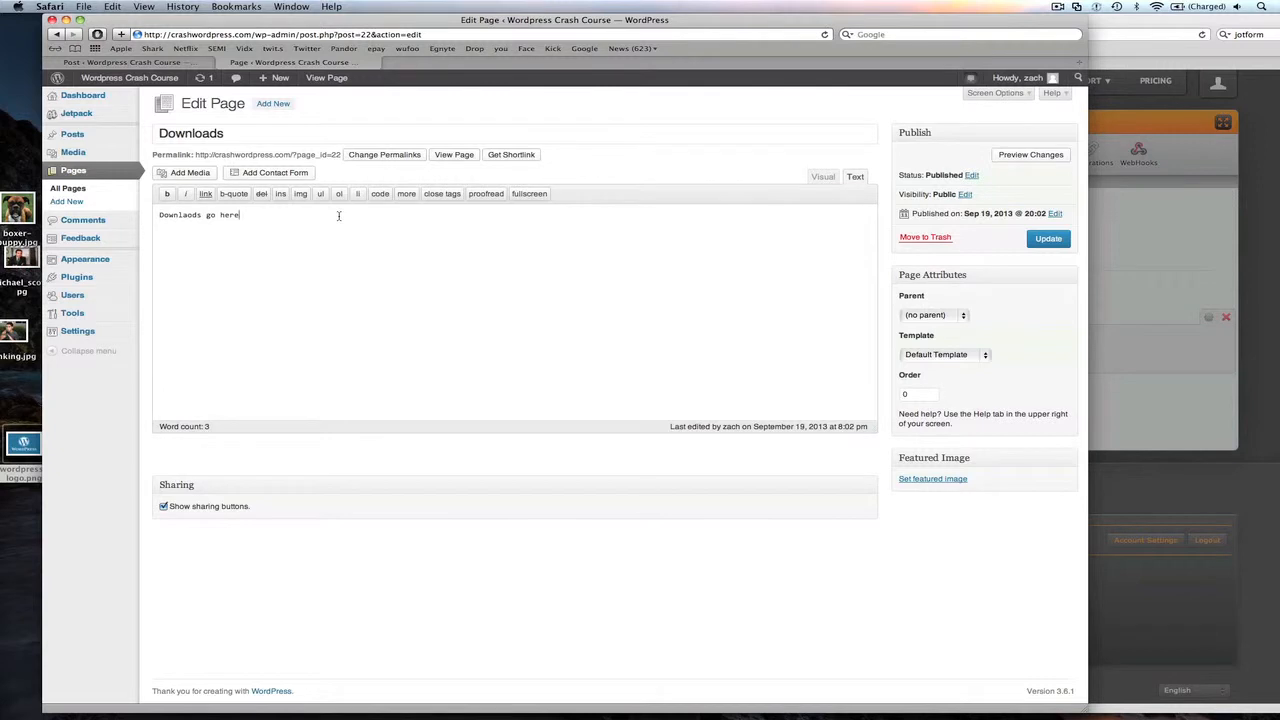
key(super+v)
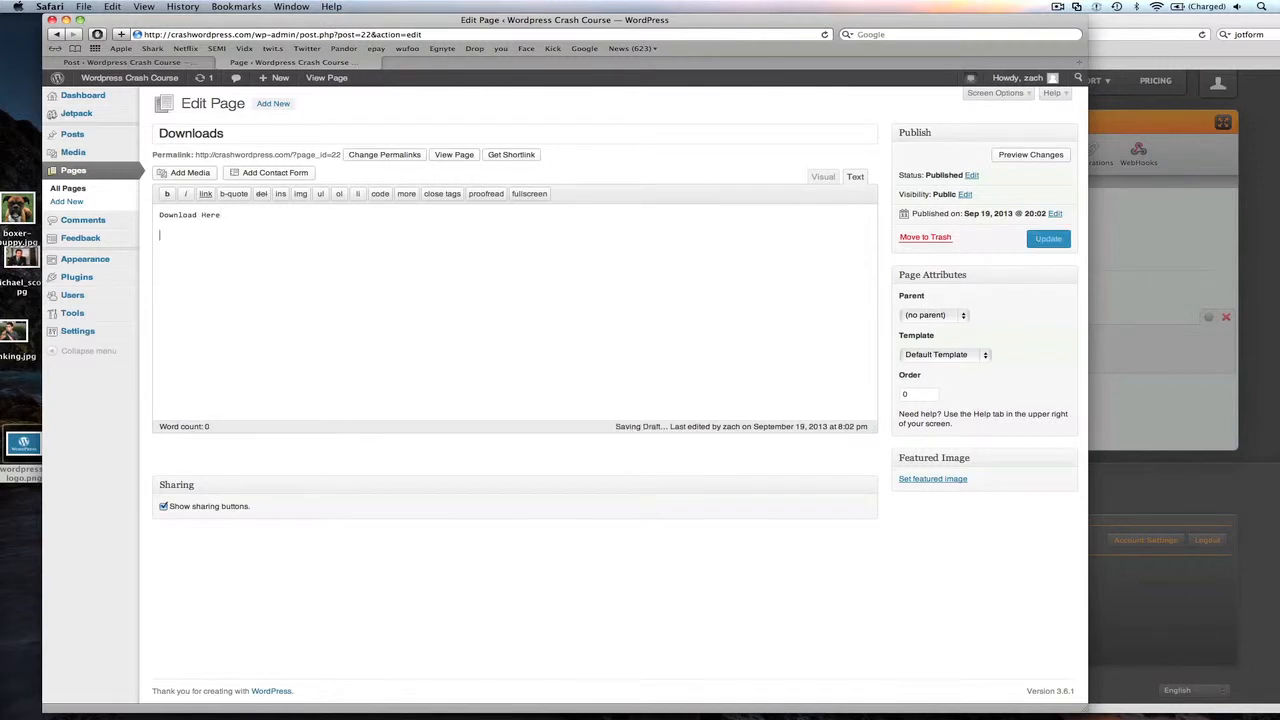
key(super+v)
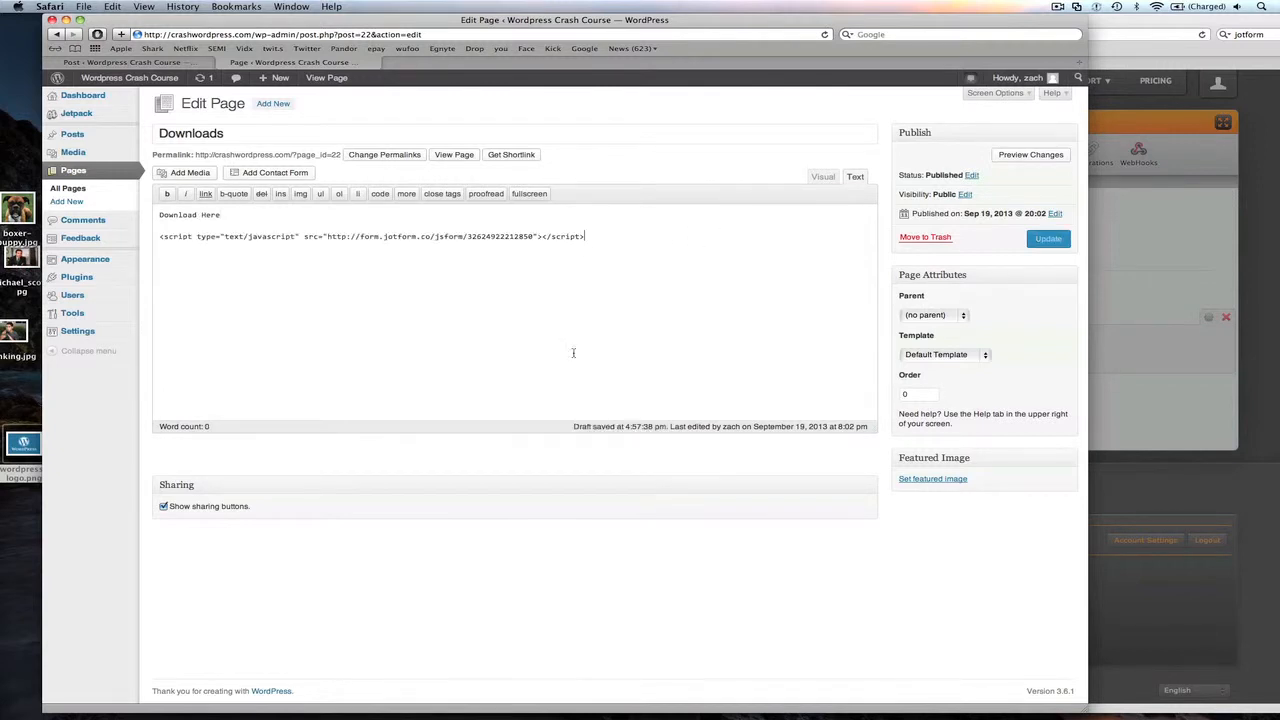
click(1048, 238)
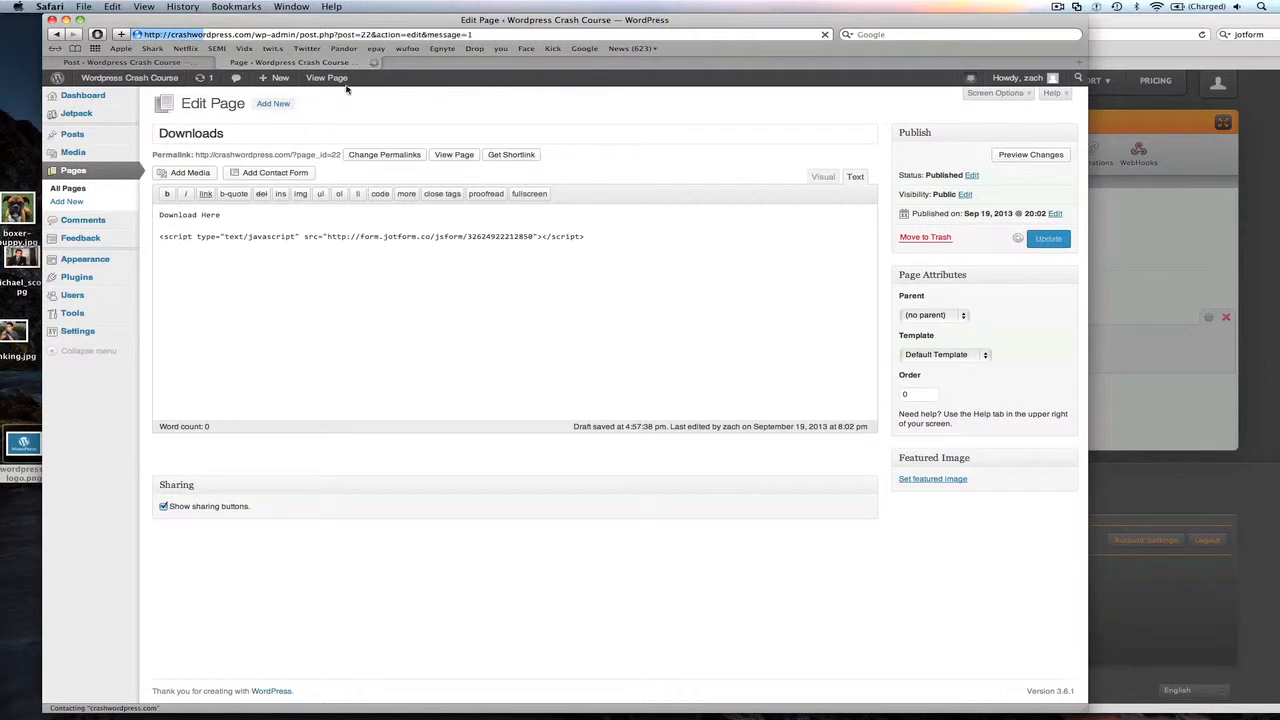
View the published Downloads page in a new browser tab to check the embedded form
right_click(340, 78)
click(405, 95)
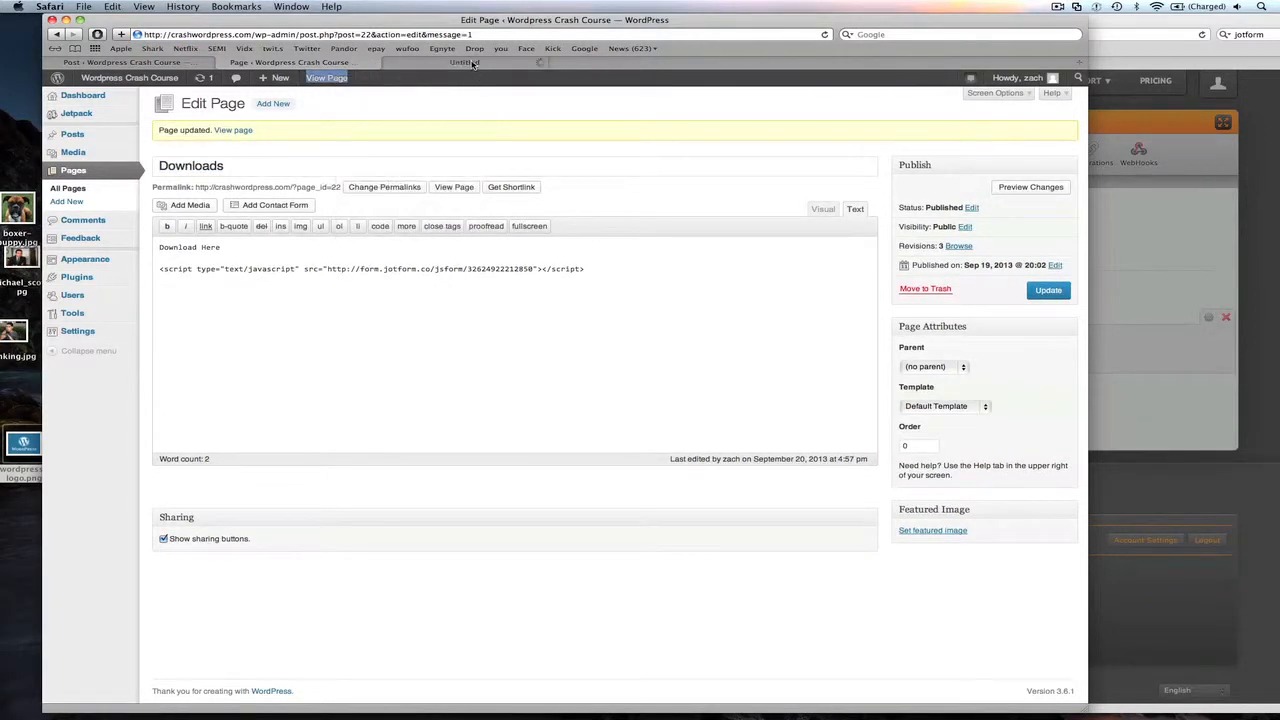
click(473, 63)
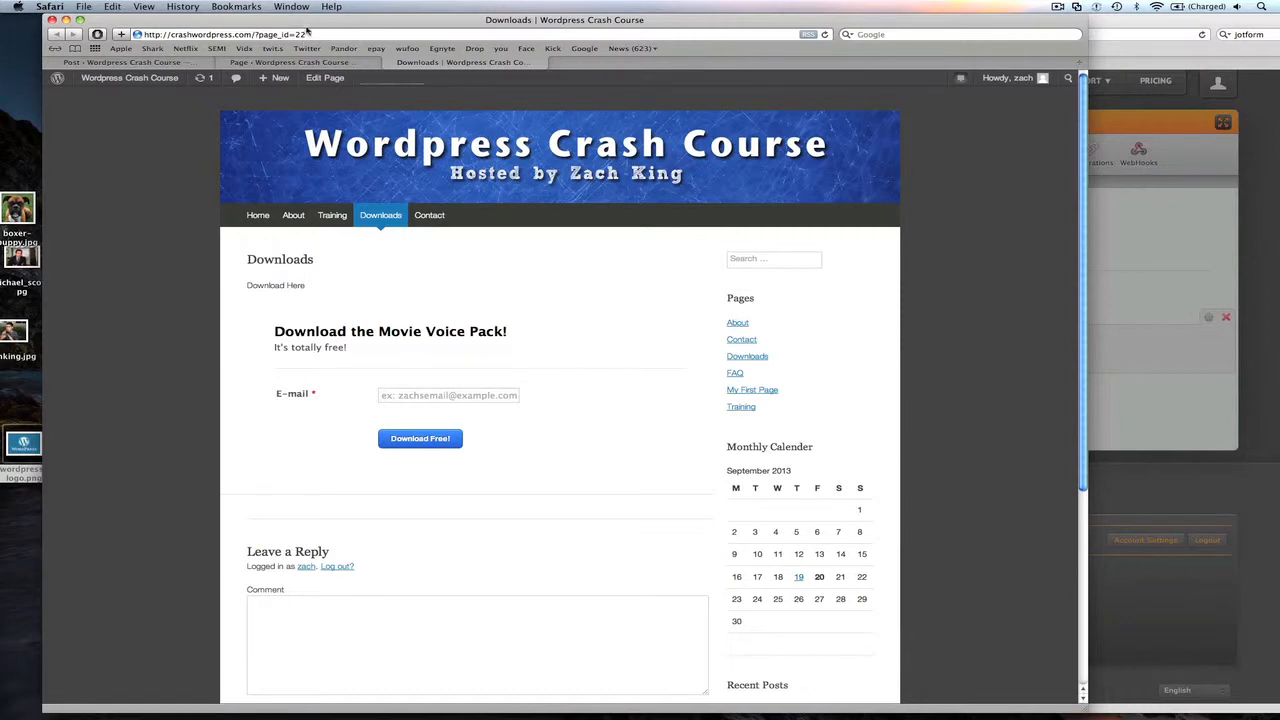
Delete the "Download Here" line and the blank line above the embed code in the Downloads page editor
click(289, 66)
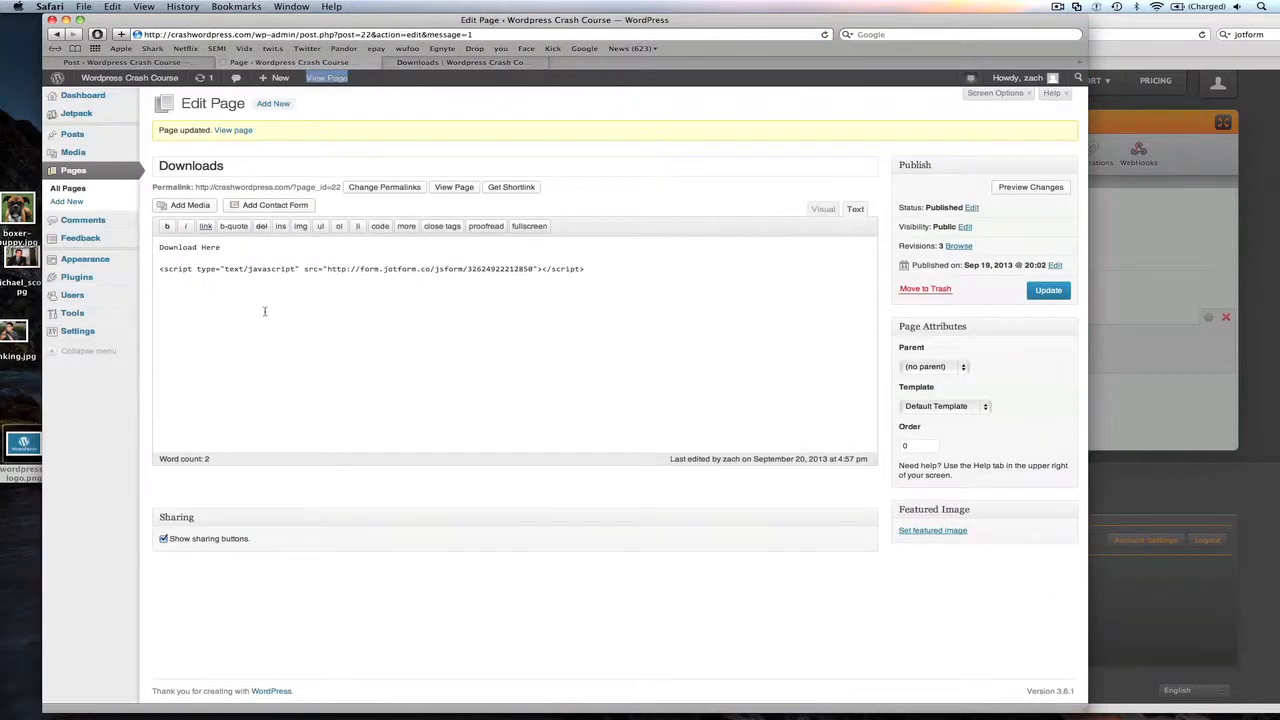
drag(237, 253, 151, 244)
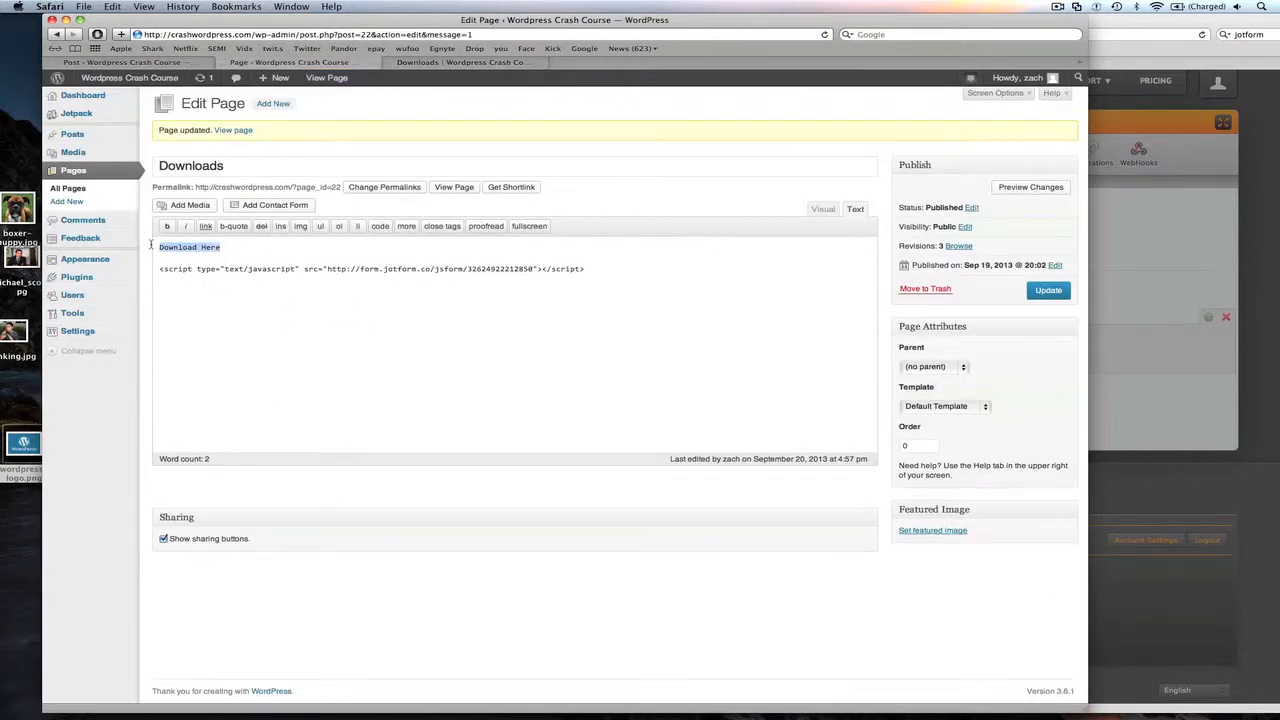
key(Delete)
key(Delete)
key(Delete)
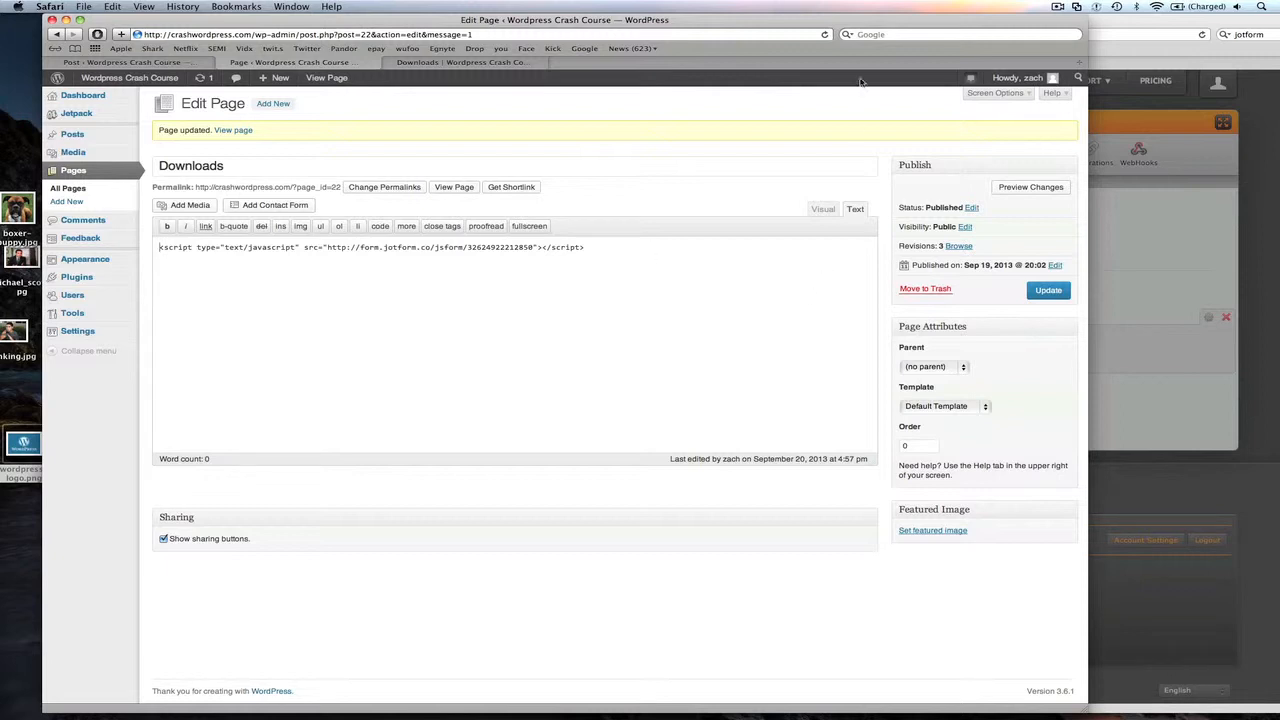
Switch the page editor between Visual and Text modes to check how the embed code is handled
click(822, 211)
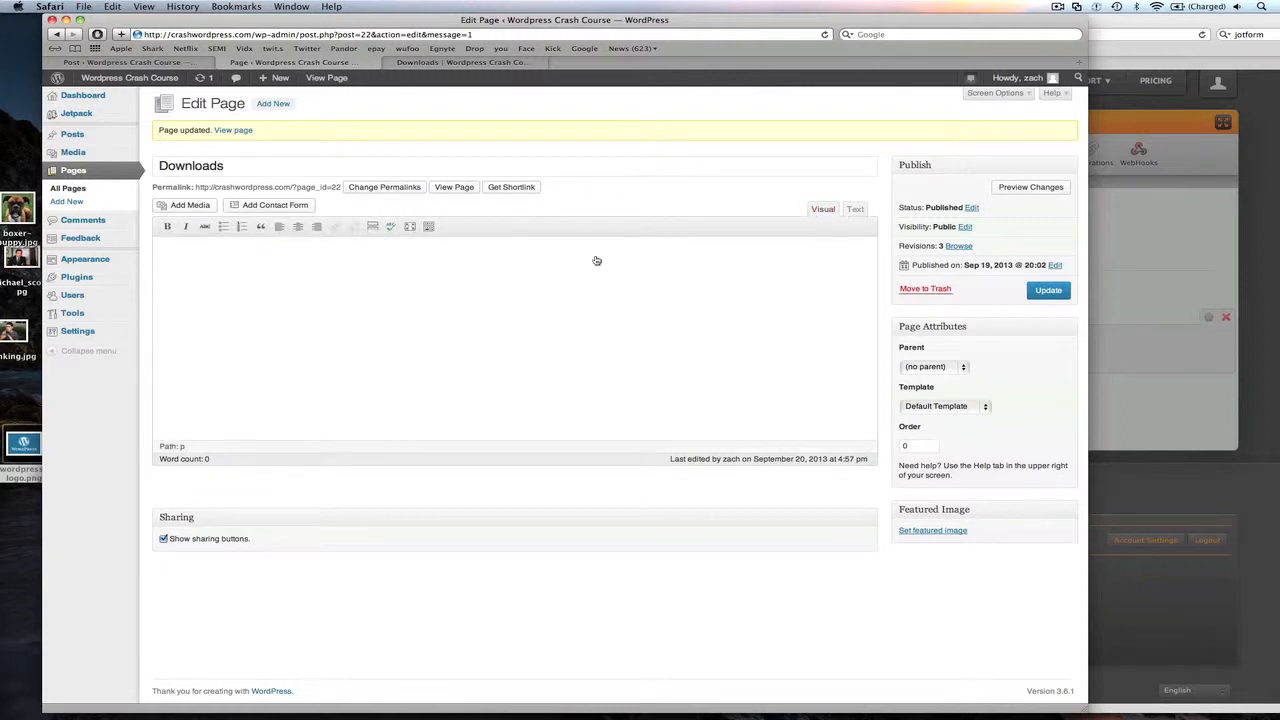
click(856, 212)
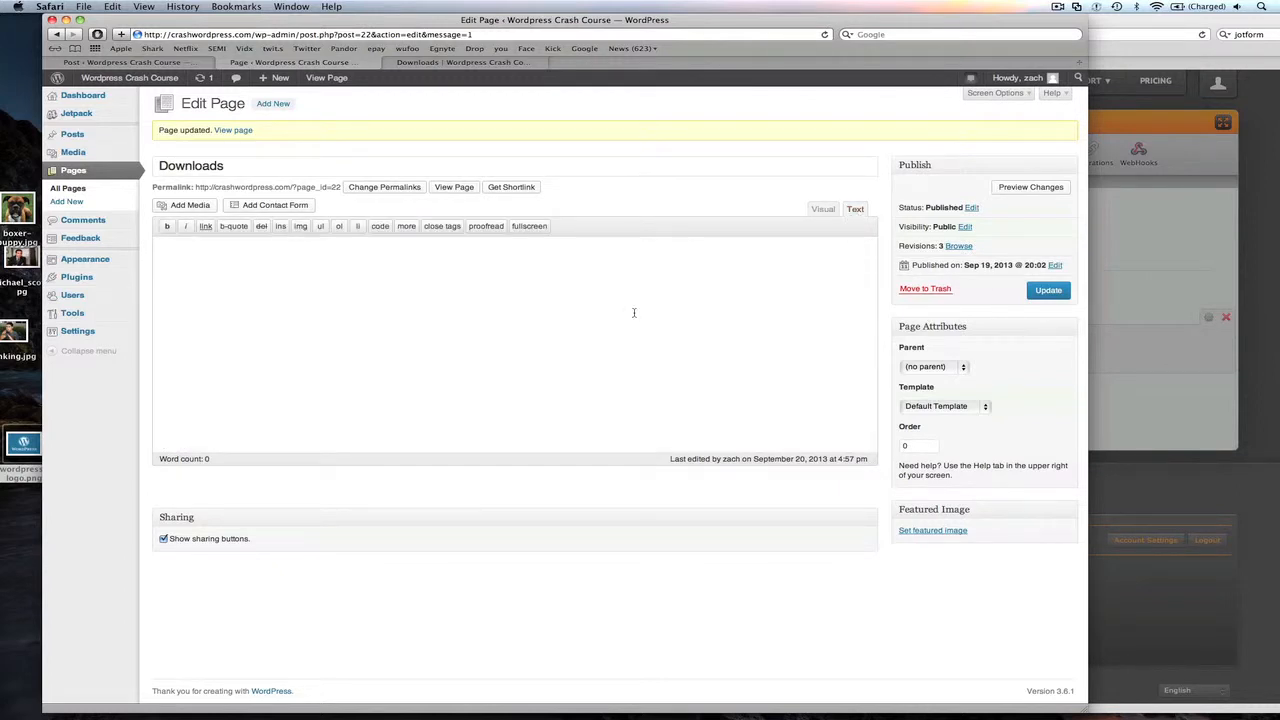
click(818, 210)
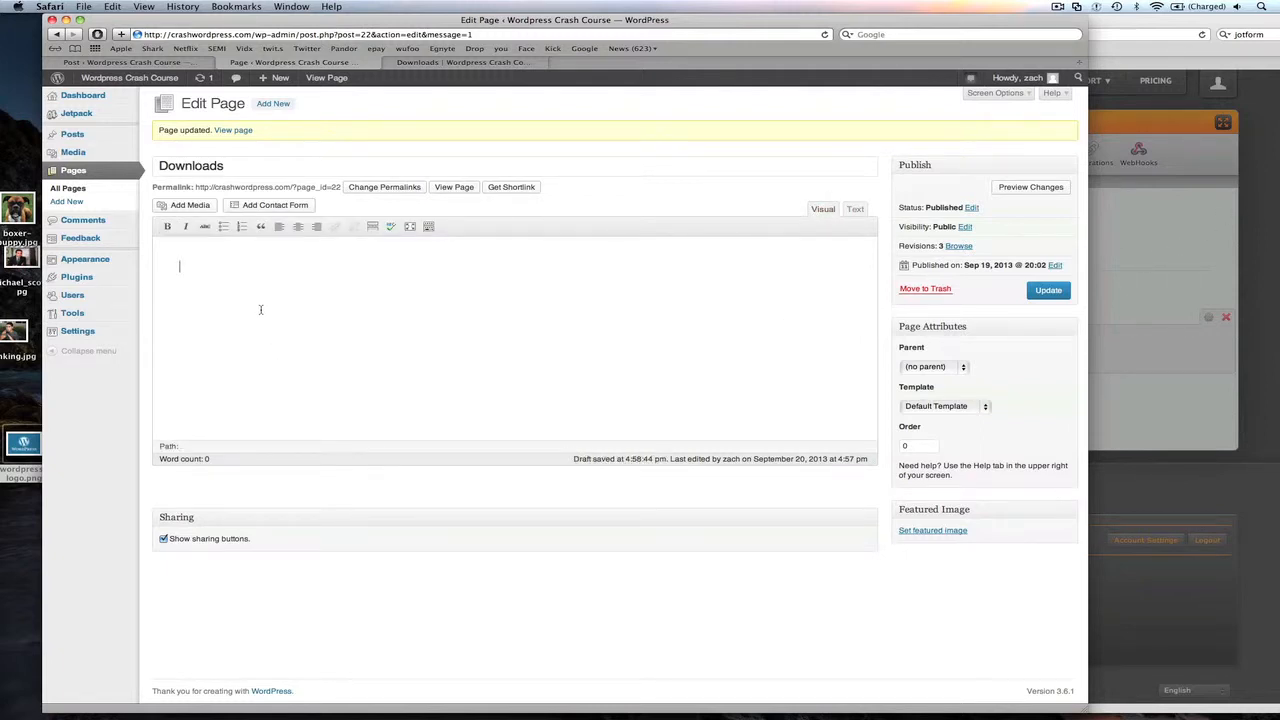
Insert movie-voice.png from the media library into the Downloads page at full size, 580 × 360
click(192, 208)
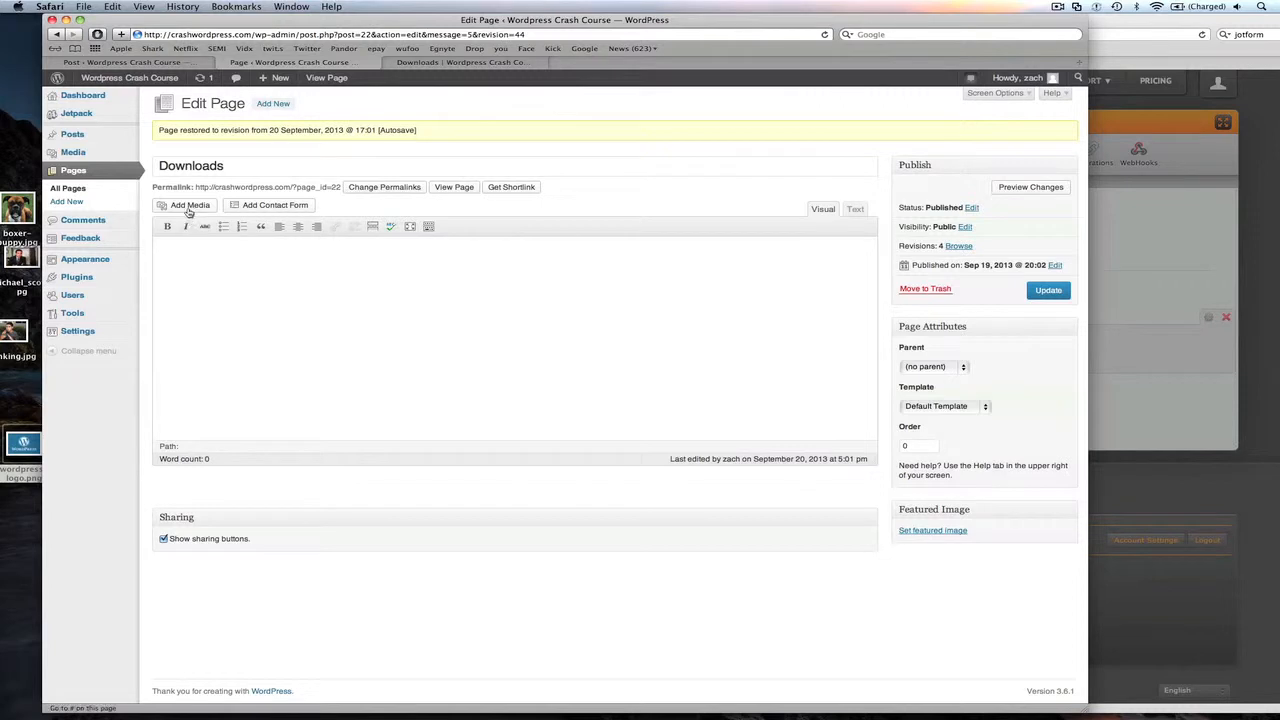
click(189, 207)
click(245, 203)
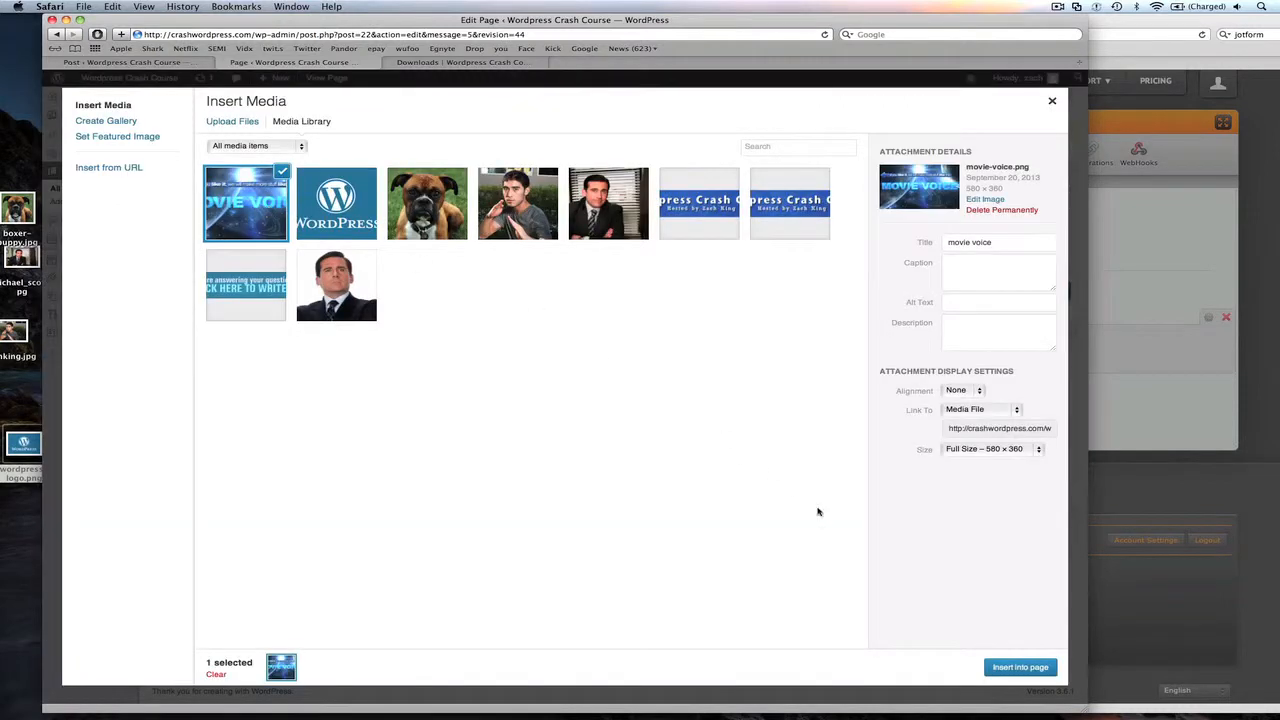
click(1008, 668)
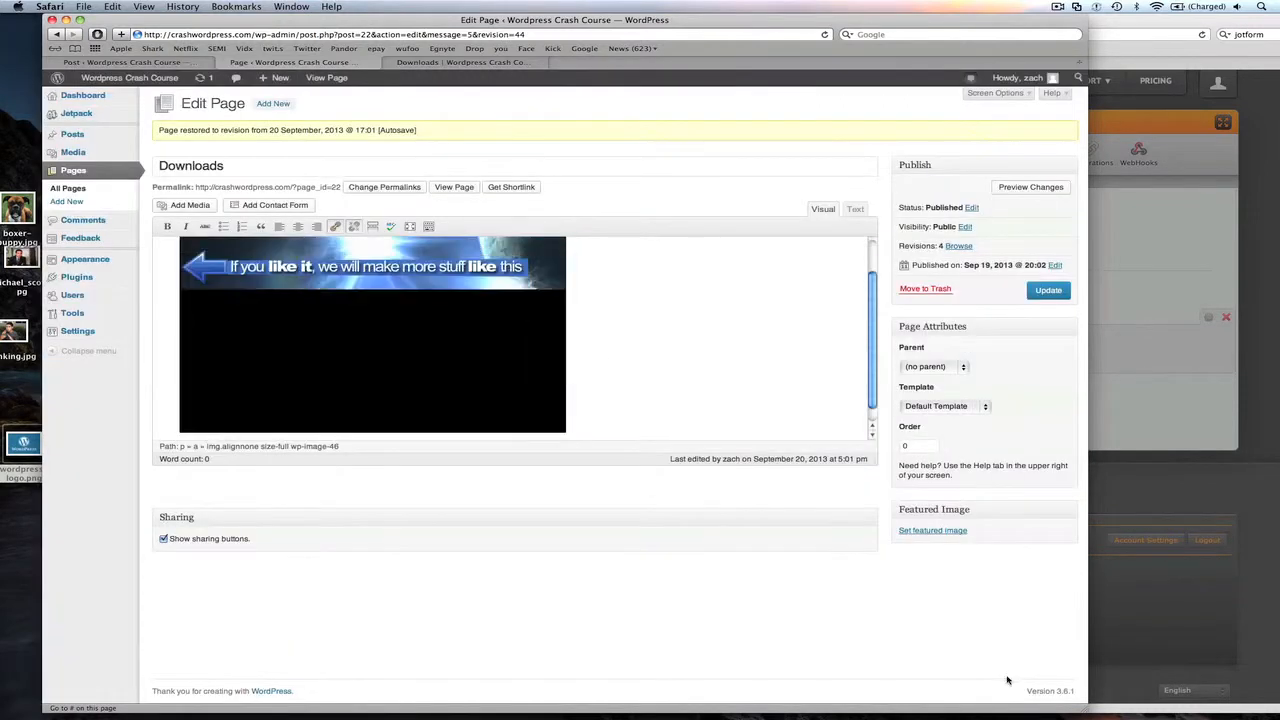
Paste the JotForm embed code below the image in the page's HTML text and update the page
click(855, 209)
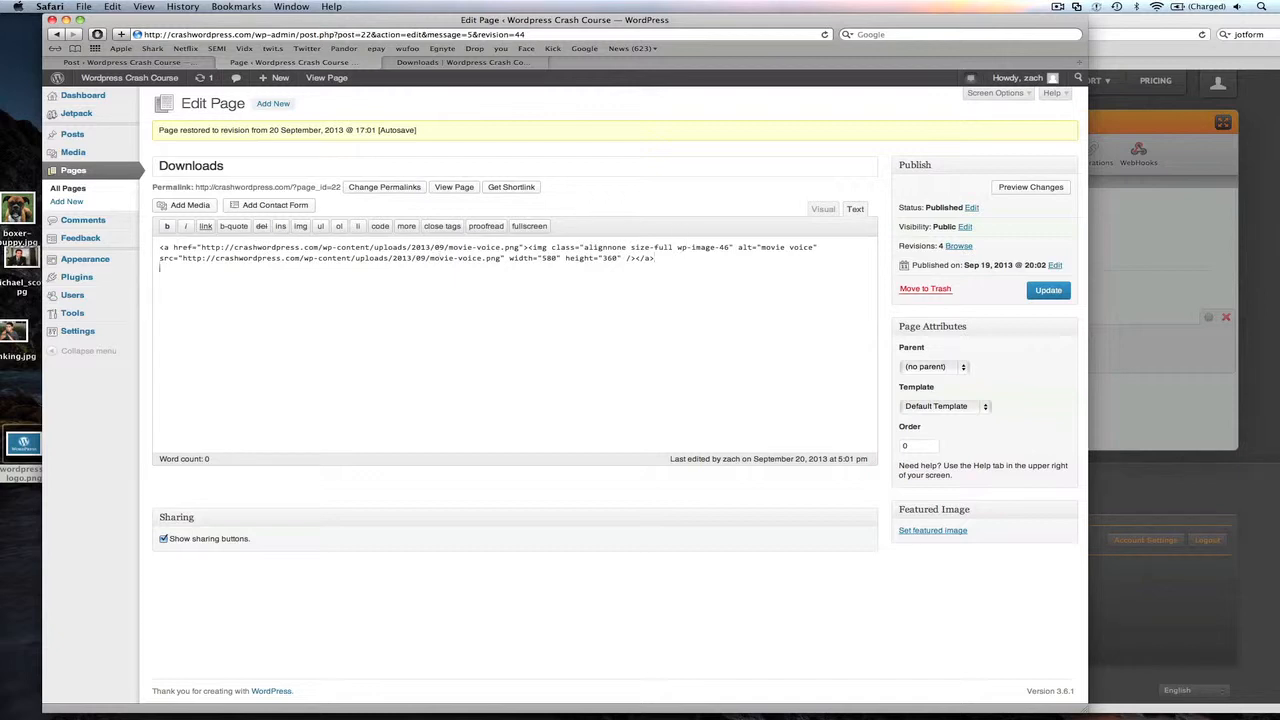
key(super+v)
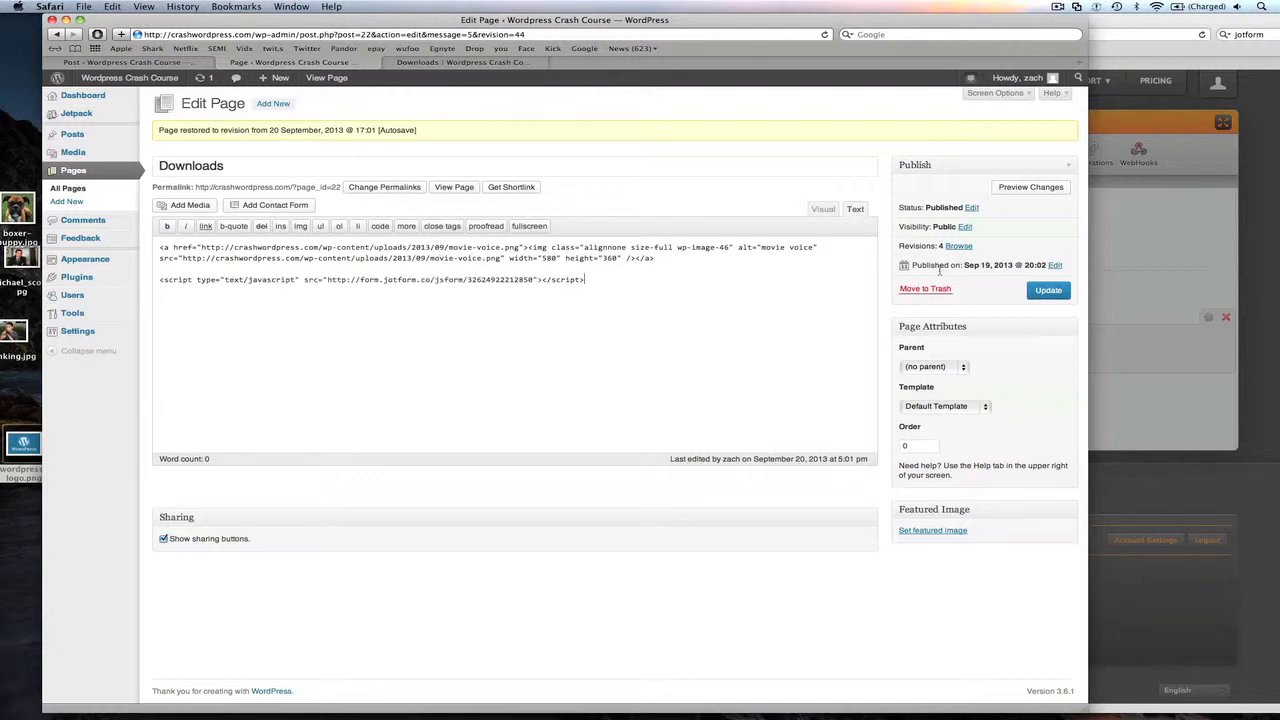
click(1048, 291)
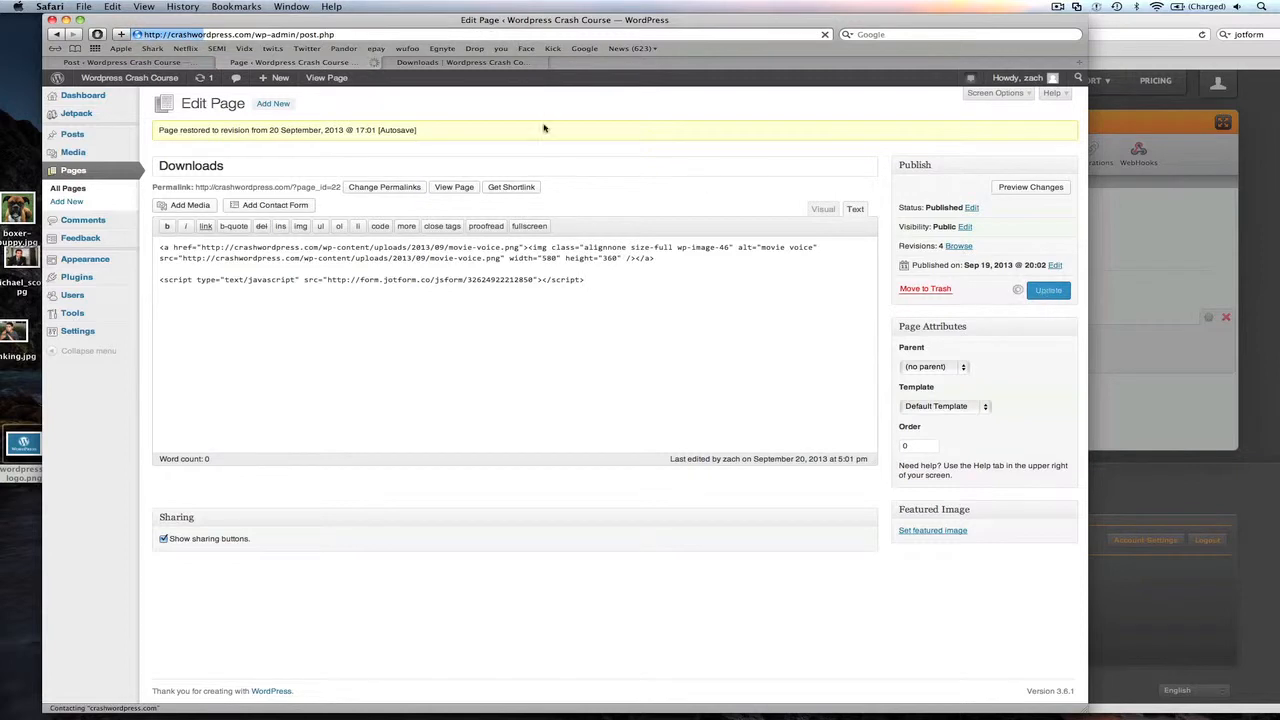
Reload the published Downloads page and review the image and form on it
click(440, 64)
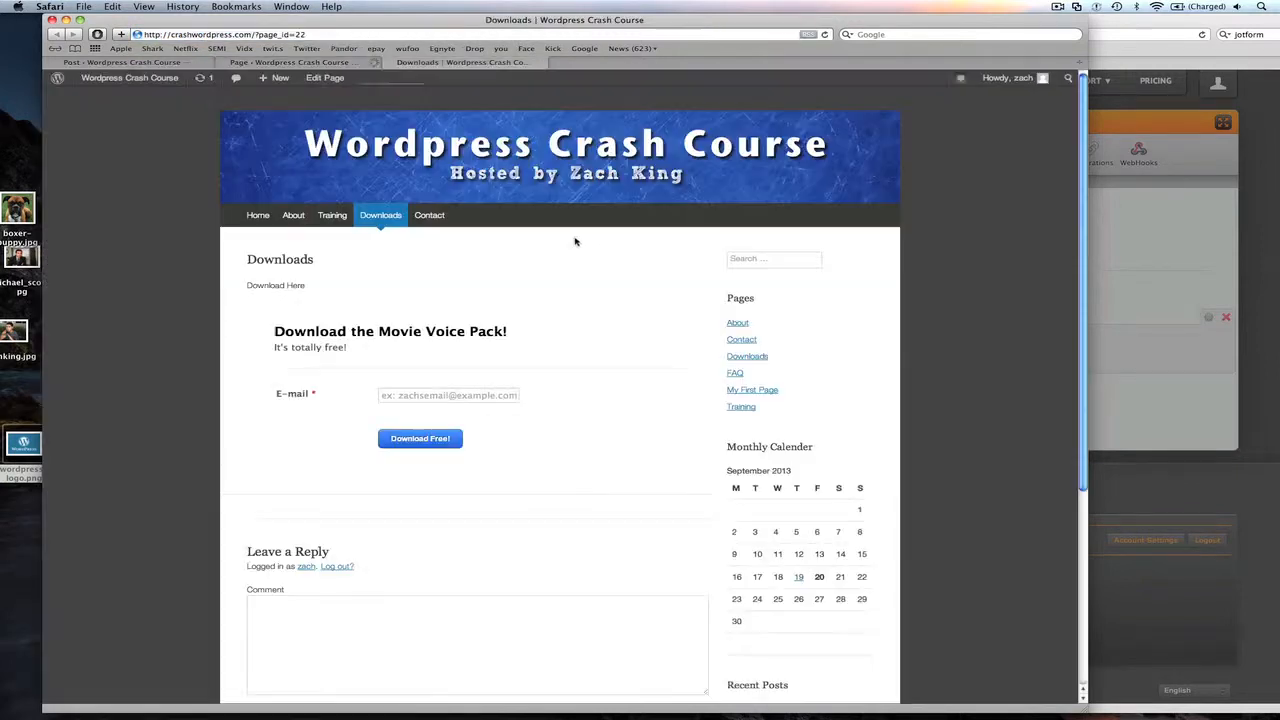
key(super+r)
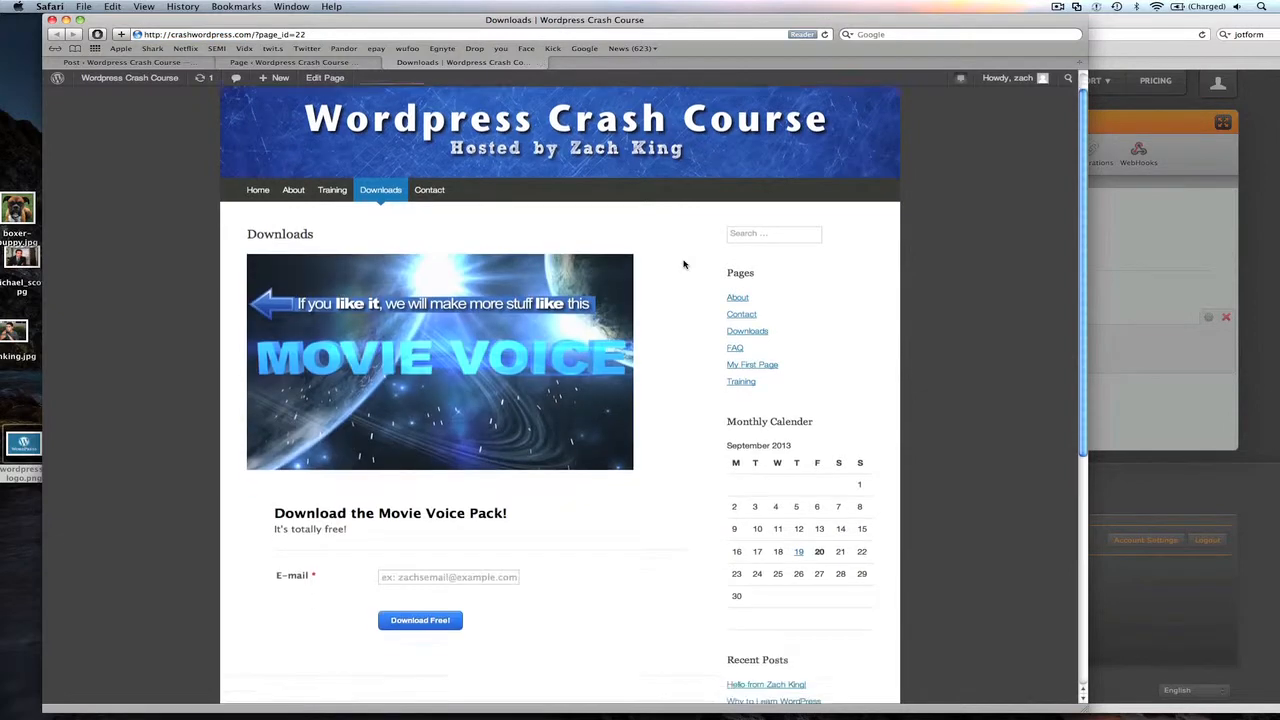
scroll(684, 264, down, 5)
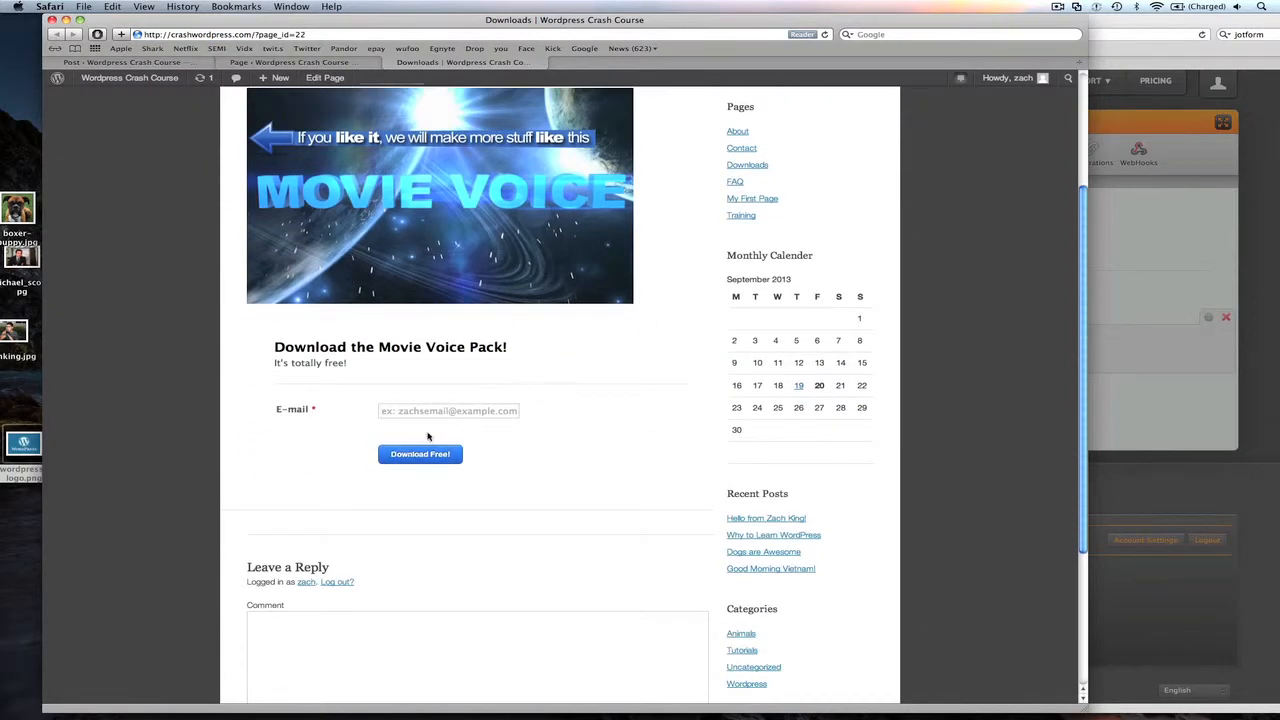
Submit the embedded download form with a test e-mail address
click(425, 410)
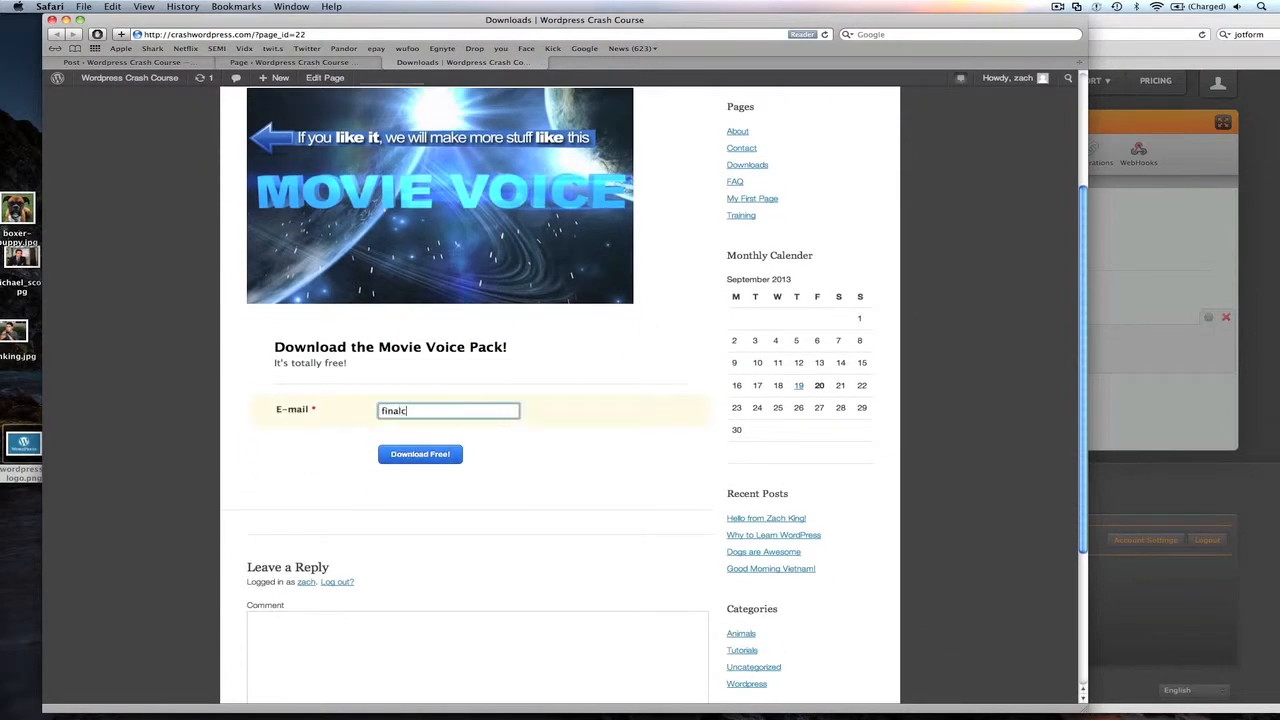
click(415, 454)
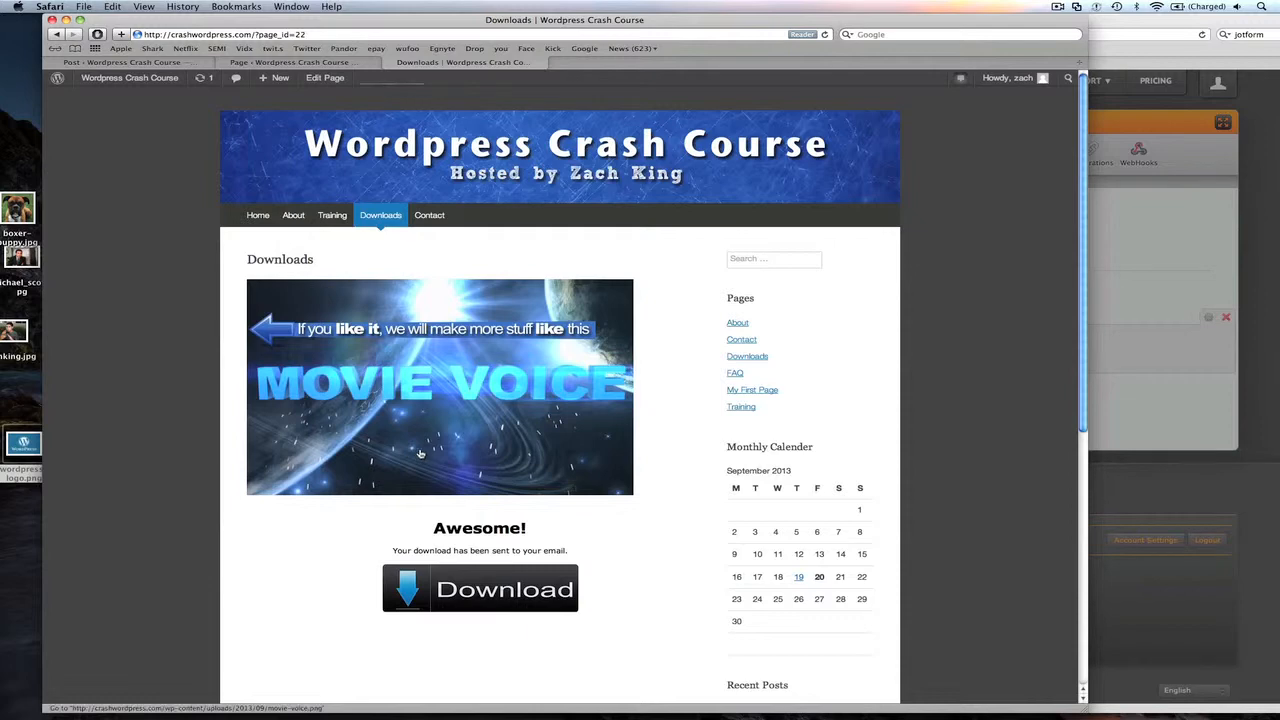
Try the download link on the form's thank you page and open the site's Contact page
scroll(430, 455, down, 4)
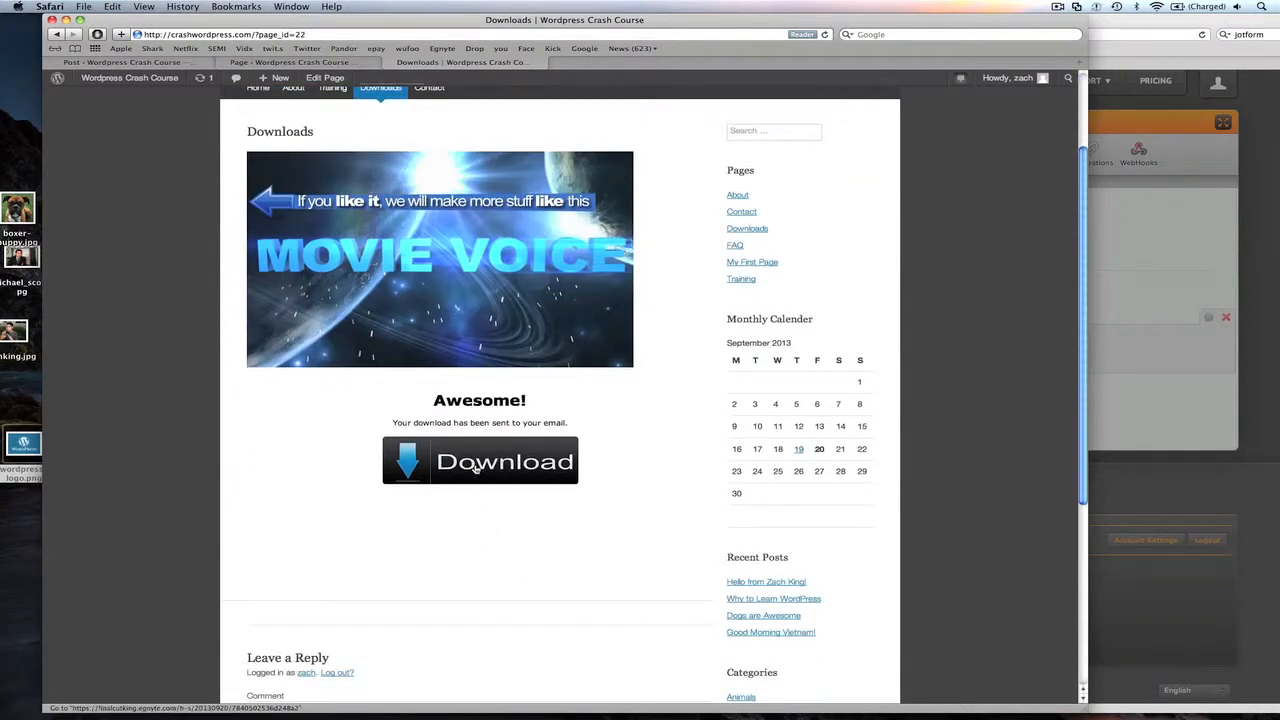
click(476, 468)
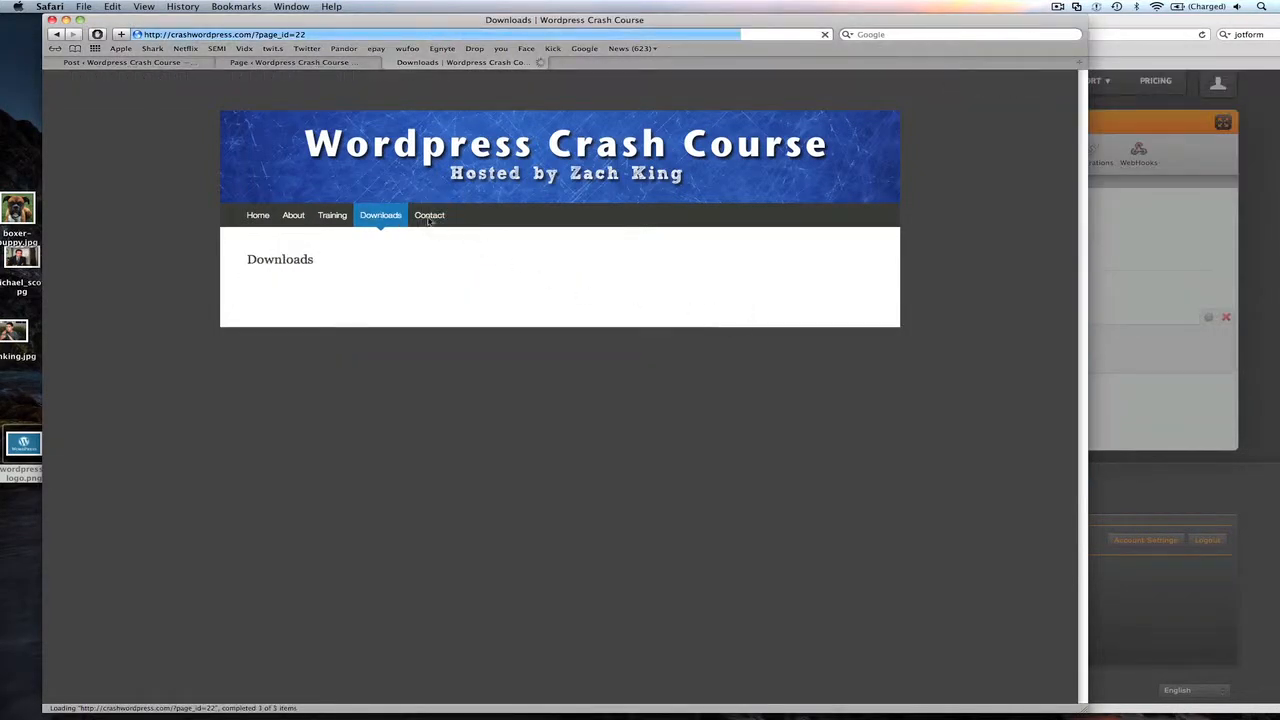
click(428, 240)
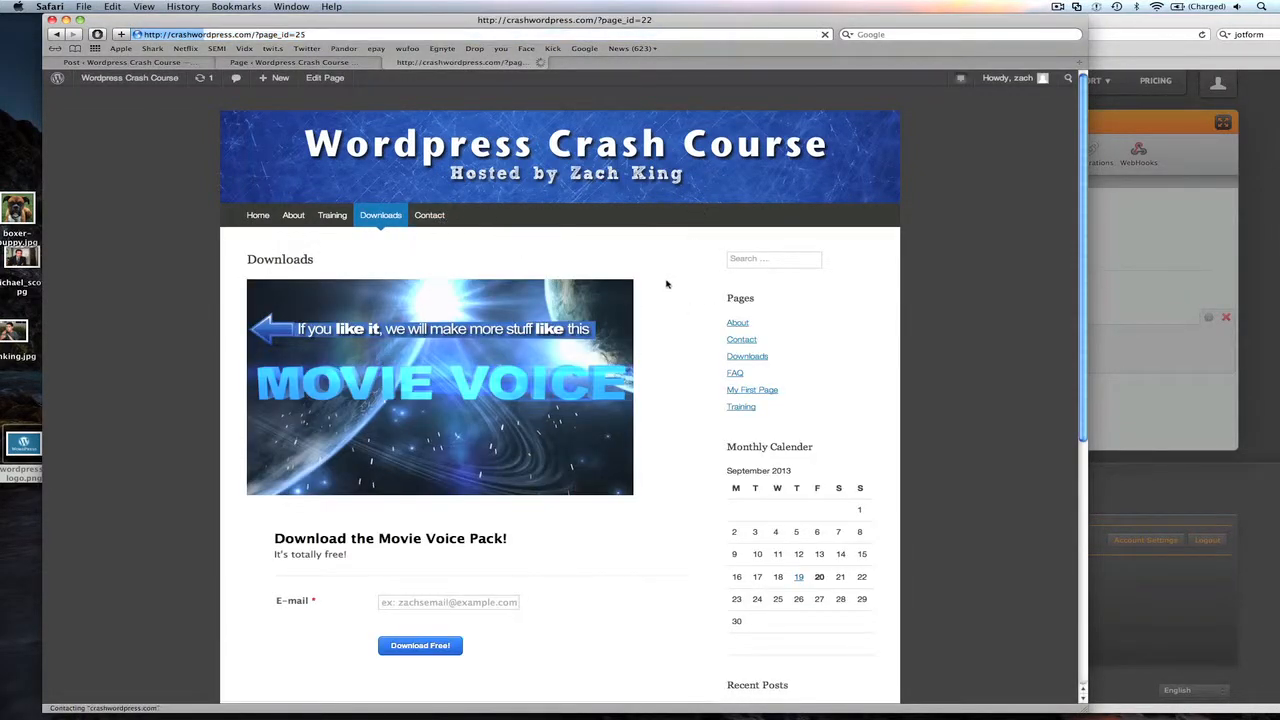